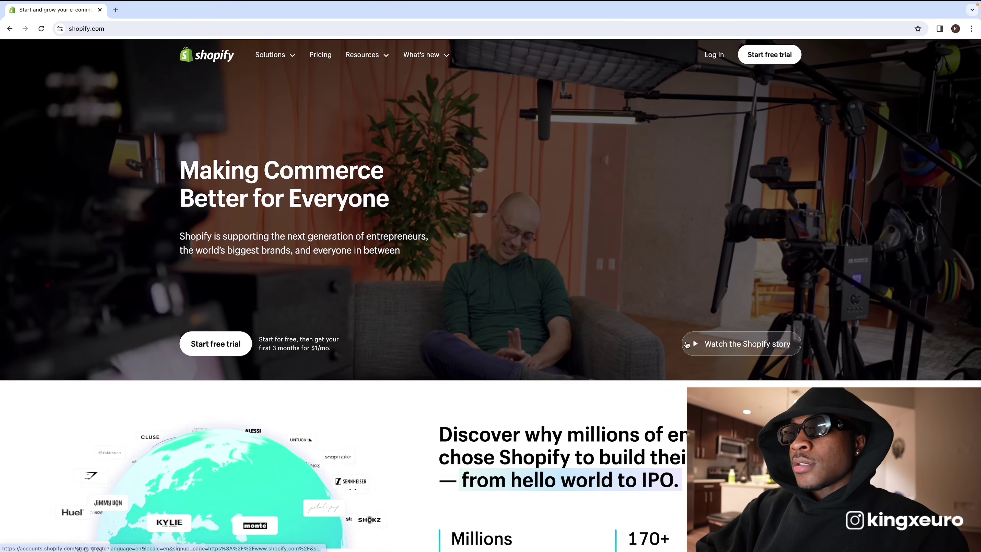
Step: Start a Shopify free trial and sign up for the account with Google
{"action": "left_click", "coordinate": [774, 60]}
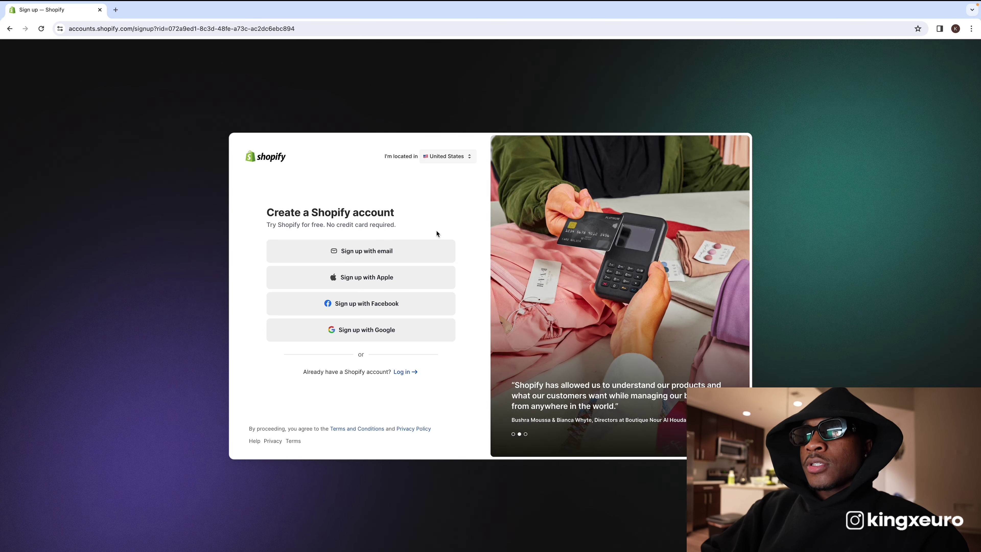
{"action": "left_click", "coordinate": [391, 257]}
{"action": "key", "text": "alt+Left"}
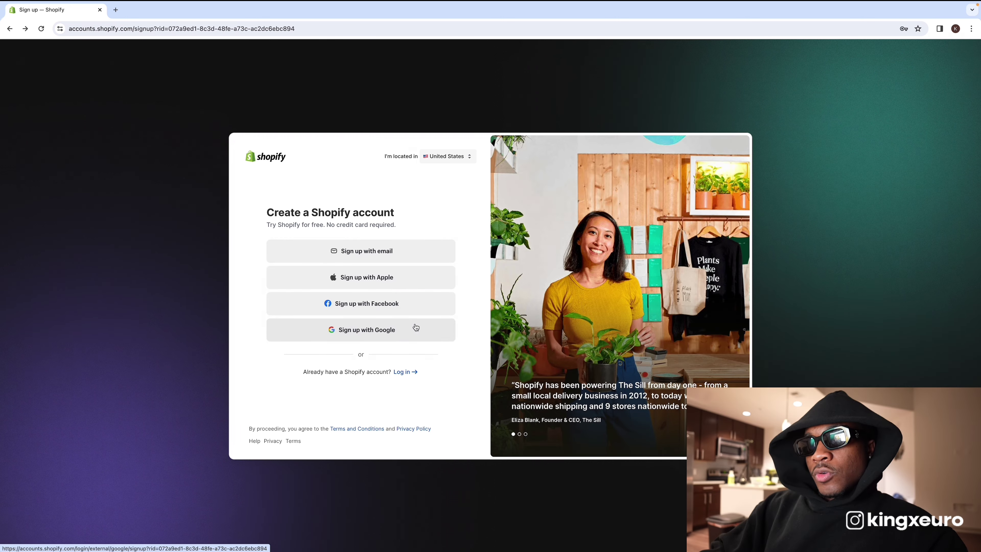
{"action": "left_click", "coordinate": [402, 335]}
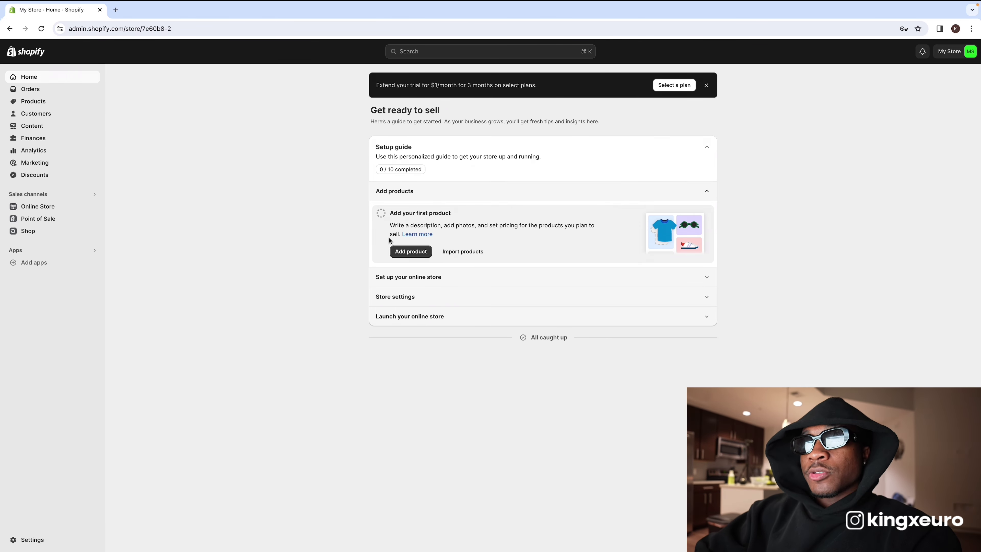
Step: Create a new product in the store and title it "Dead Romance OG Hoodie"
{"action": "left_click", "coordinate": [410, 255]}
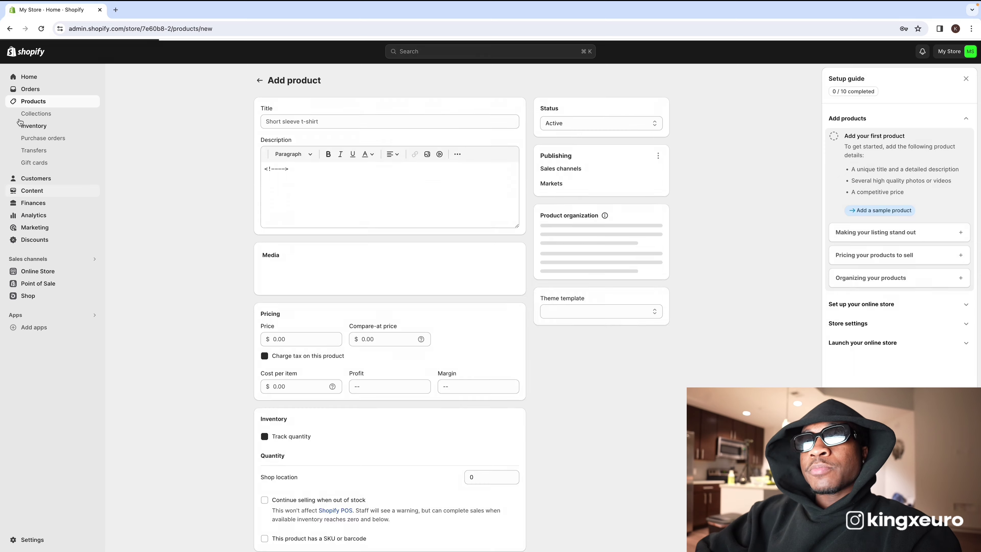
{"action": "left_click", "coordinate": [33, 102]}
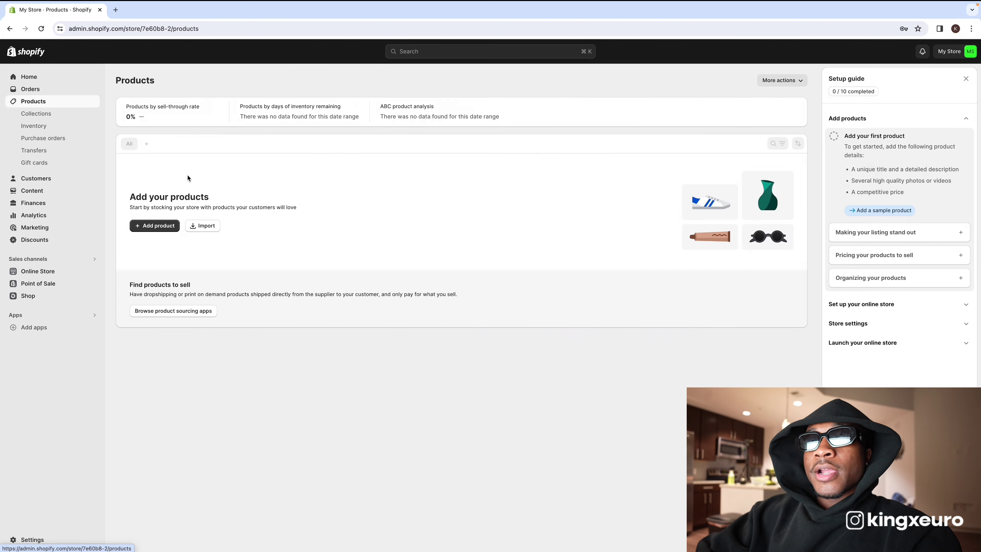
{"action": "left_click", "coordinate": [162, 228]}
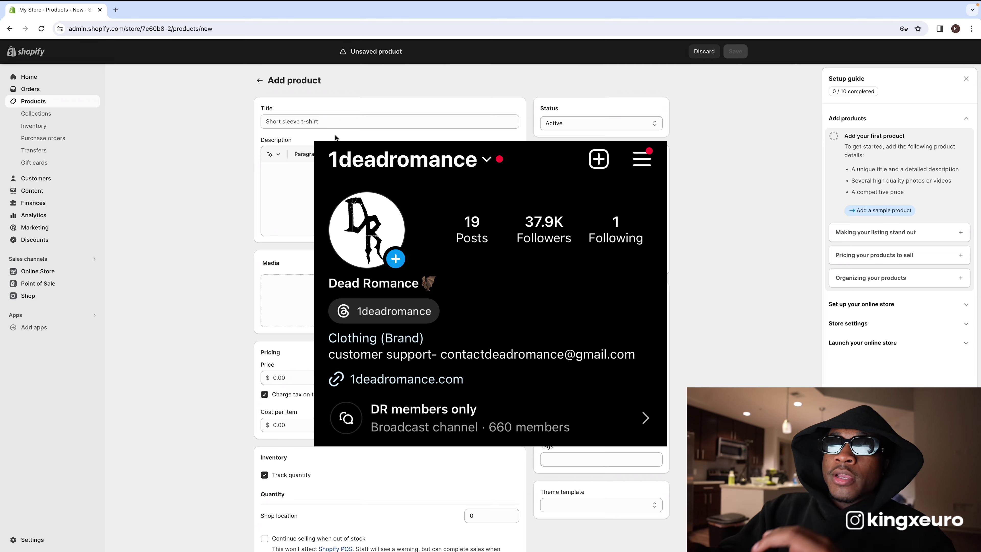
{"action": "left_click", "coordinate": [334, 123]}
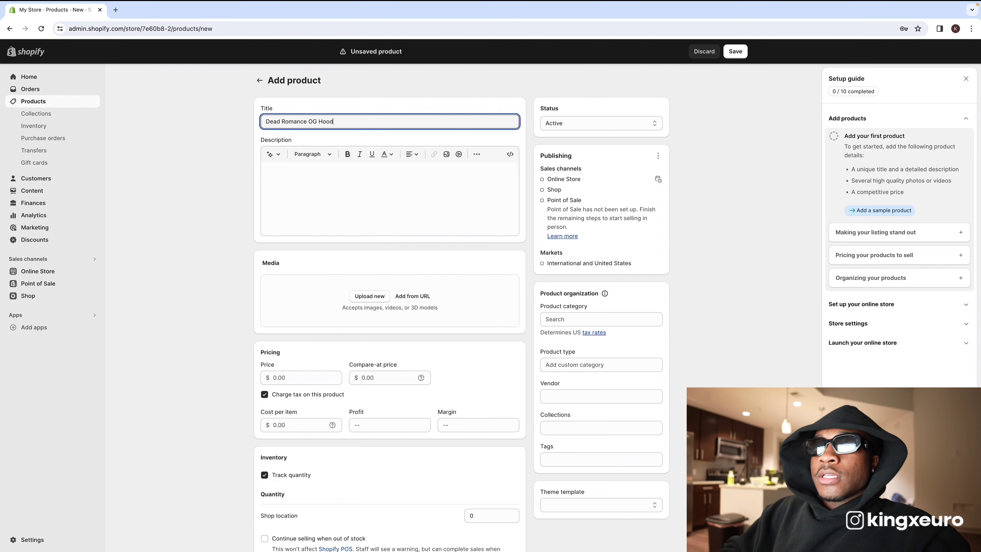
{"action": "left_click", "coordinate": [327, 102]}
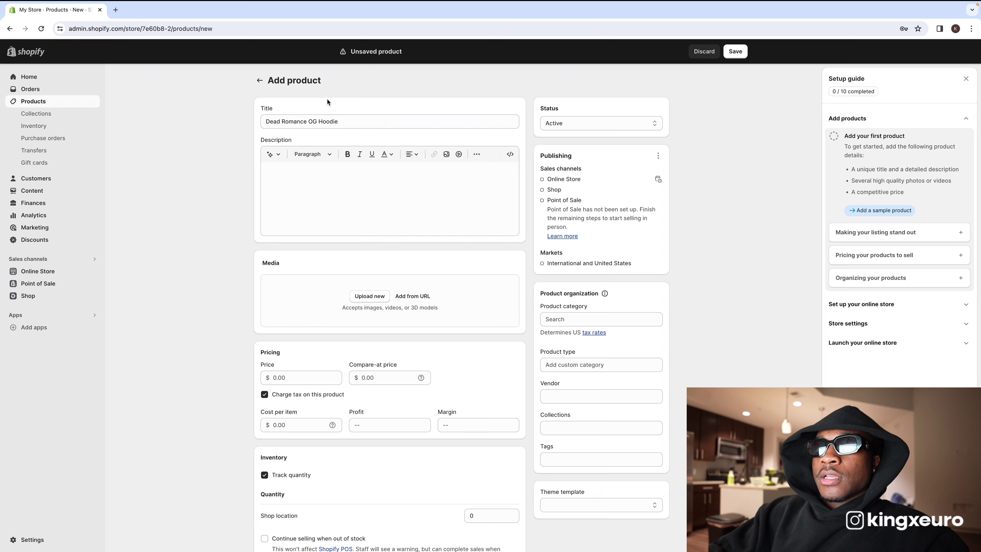
{"action": "left_click", "coordinate": [332, 219]}
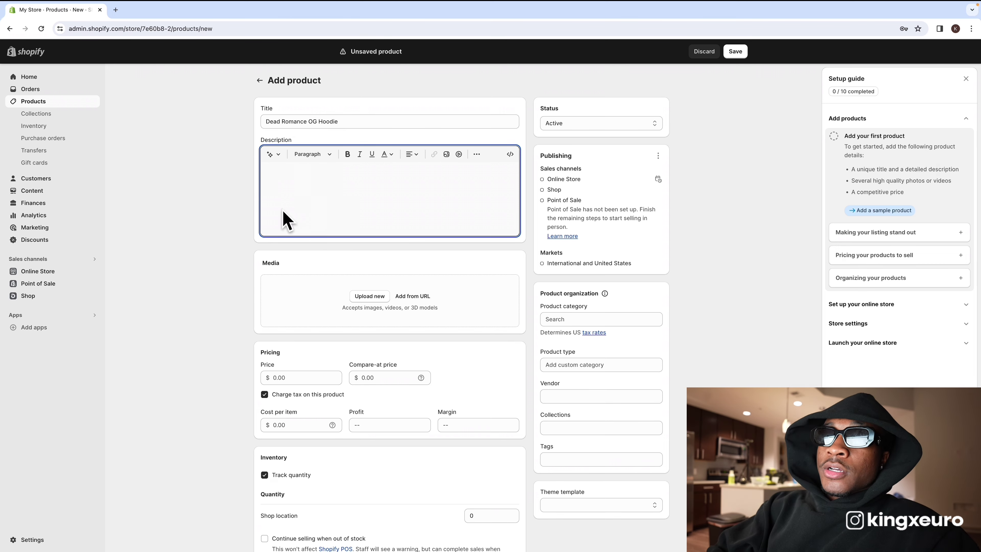
Step: Upload the five hoodie screenshots dated 2023-11-24 from the Website folder as the product's media
{"action": "left_click", "coordinate": [370, 297]}
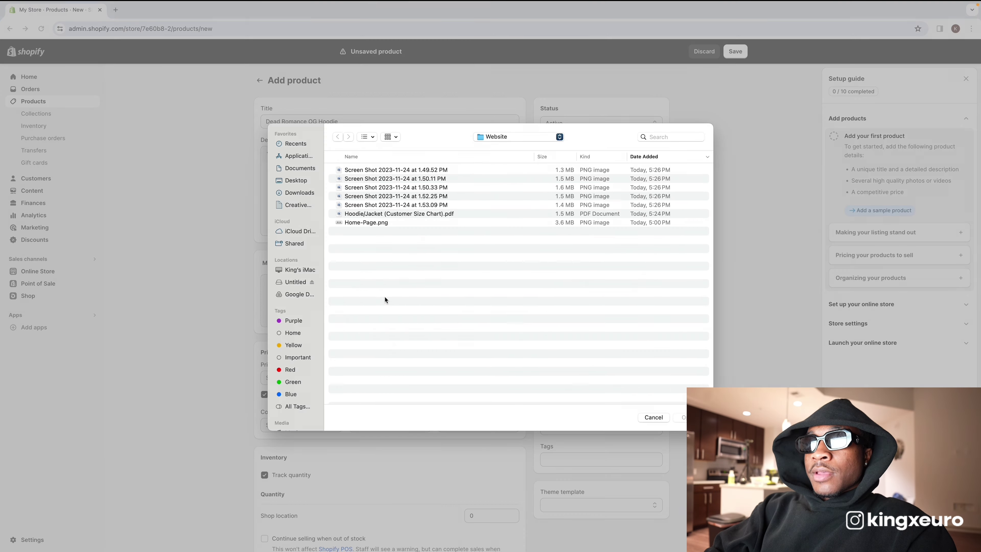
{"action": "left_click", "coordinate": [386, 171]}
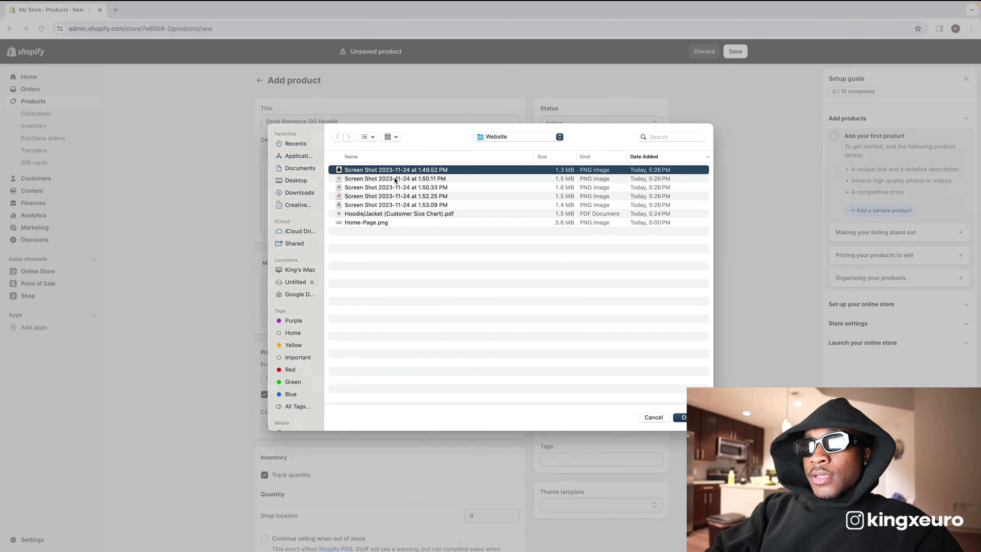
{"action": "left_click", "coordinate": [395, 188], "text": "shift"}
{"action": "left_click", "coordinate": [396, 196], "text": "shift"}
{"action": "left_click", "coordinate": [397, 205], "text": "shift"}
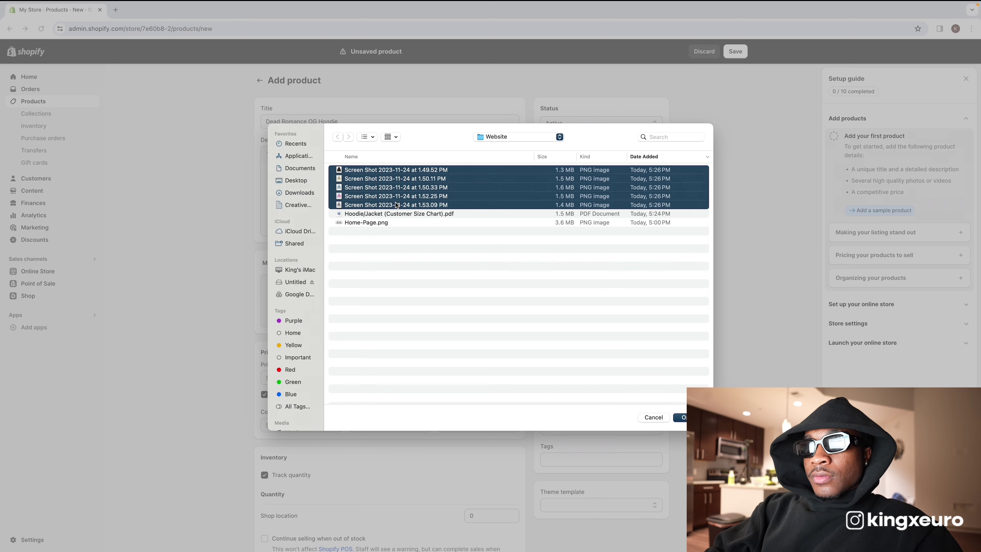
{"action": "key", "text": "Return"}
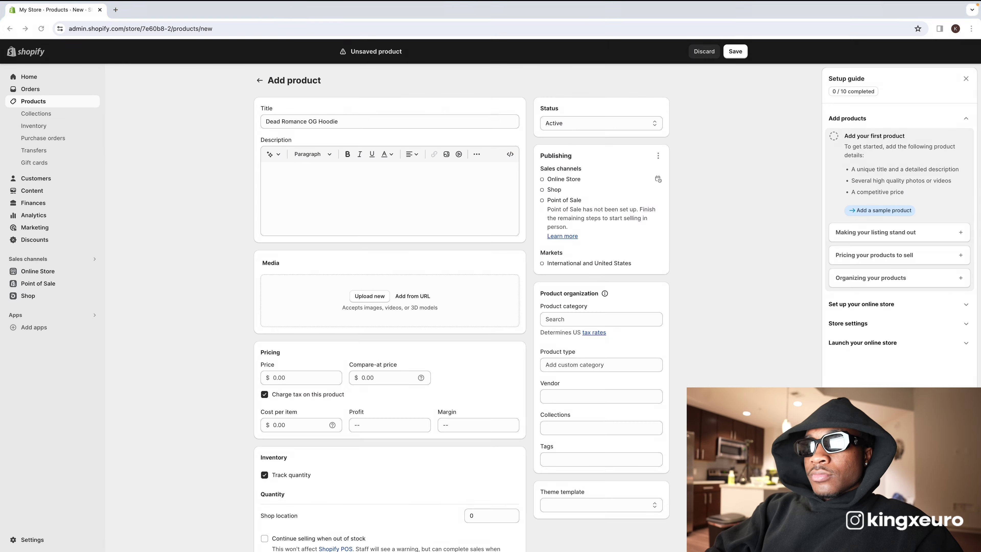
Step: Set the hoodie's price to $60.00
{"action": "scroll", "coordinate": [467, 279], "scroll_direction": "down", "scroll_amount": 5}
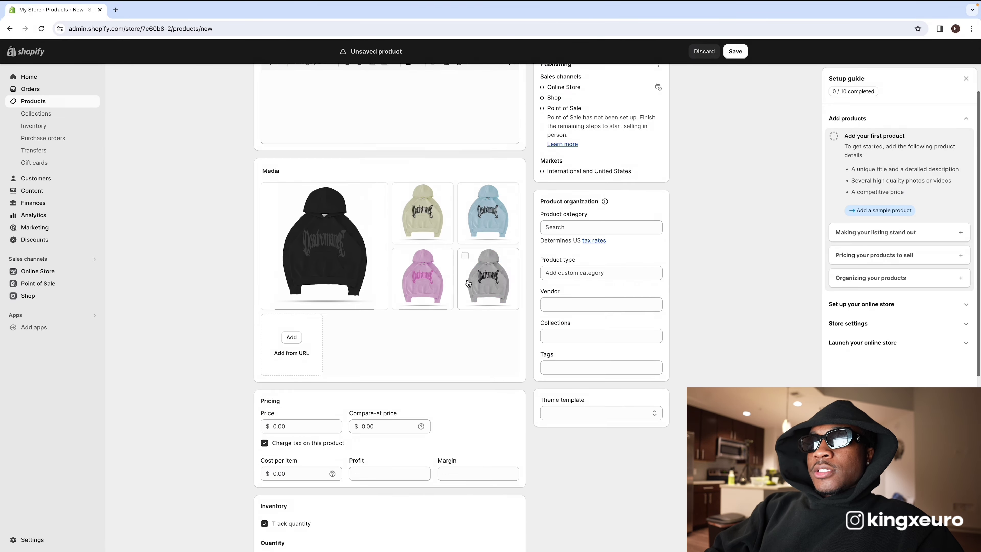
{"action": "scroll", "coordinate": [467, 282], "scroll_direction": "down", "scroll_amount": 2}
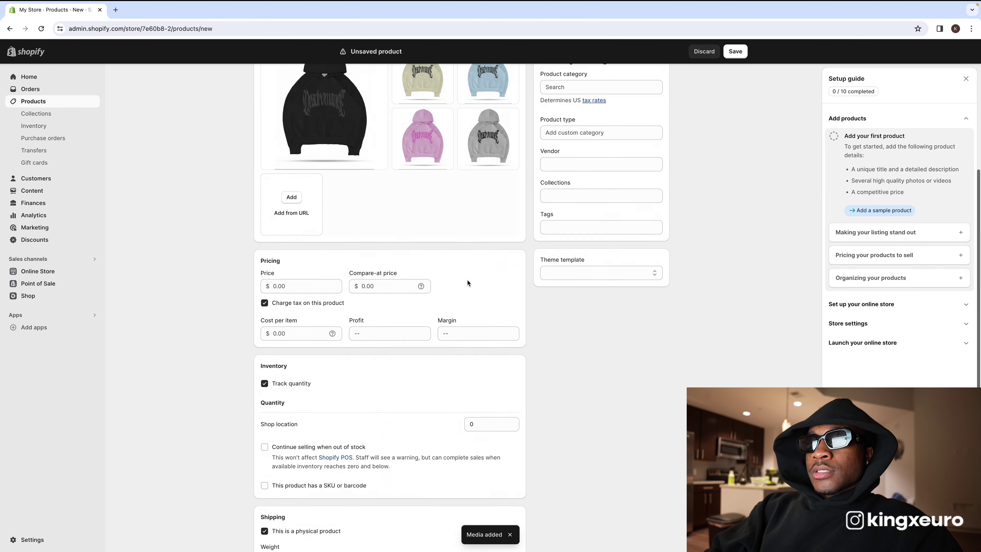
{"action": "left_click", "coordinate": [312, 247]}
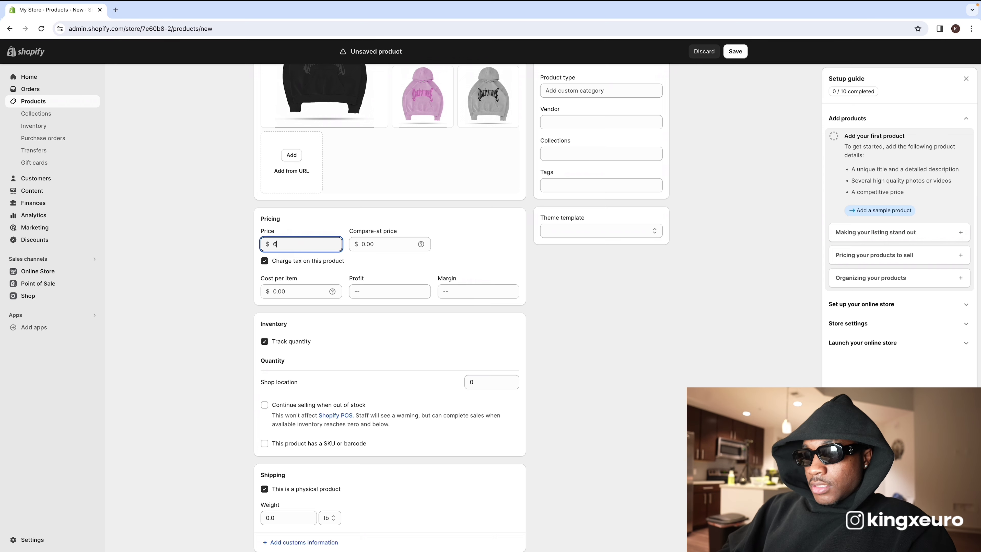
{"action": "left_click", "coordinate": [179, 234]}
{"action": "scroll", "coordinate": [406, 290], "scroll_direction": "down", "scroll_amount": 1}
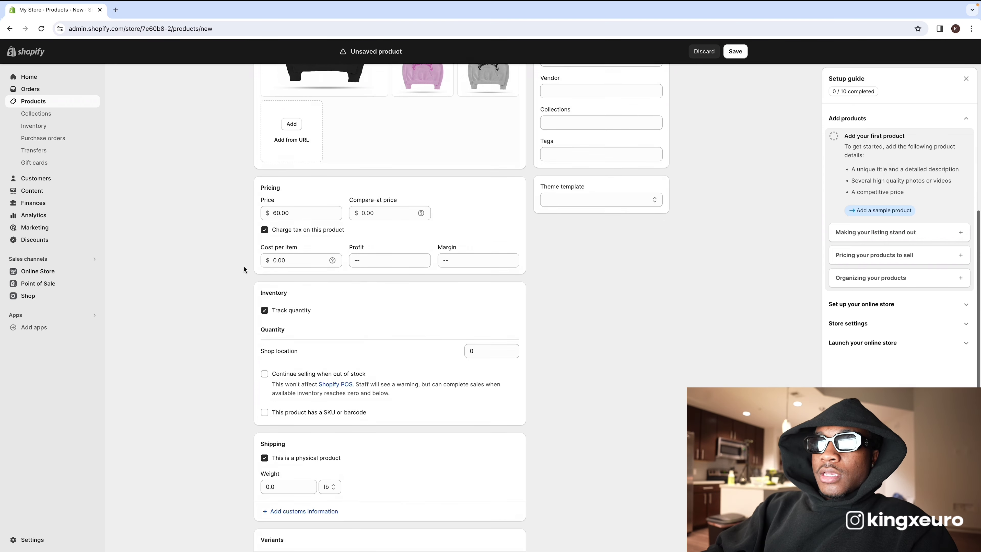
{"action": "left_click", "coordinate": [606, 338]}
Step: Add a variant option named Color to the hoodie
{"action": "scroll", "coordinate": [605, 338], "scroll_direction": "down", "scroll_amount": 3}
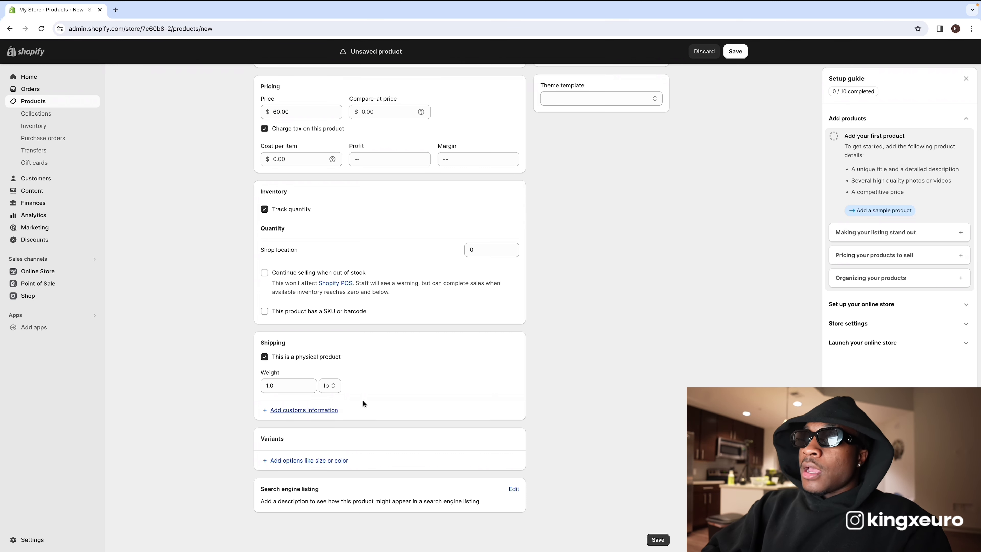
{"action": "left_click", "coordinate": [306, 460]}
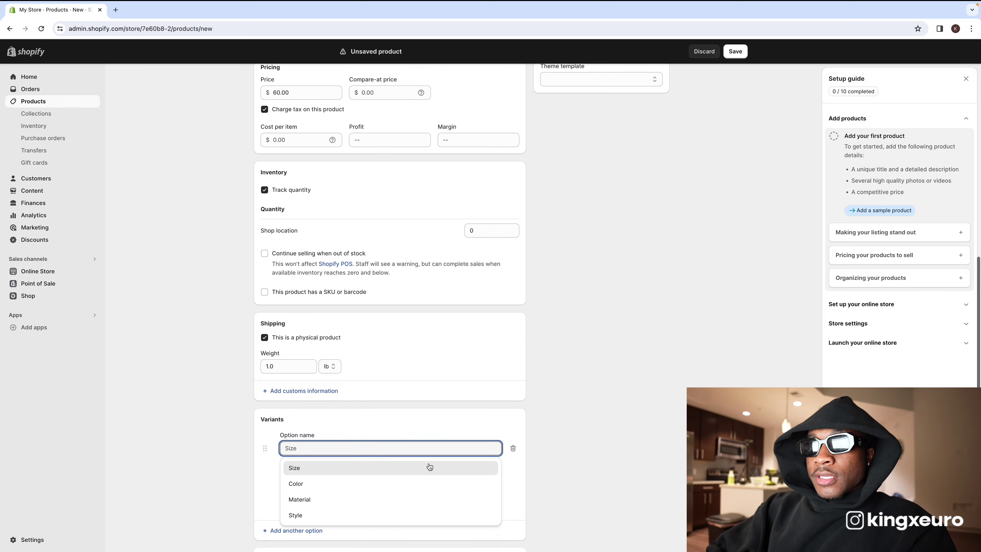
{"action": "scroll", "coordinate": [427, 464], "scroll_direction": "down", "scroll_amount": 2}
{"action": "left_click", "coordinate": [287, 436]}
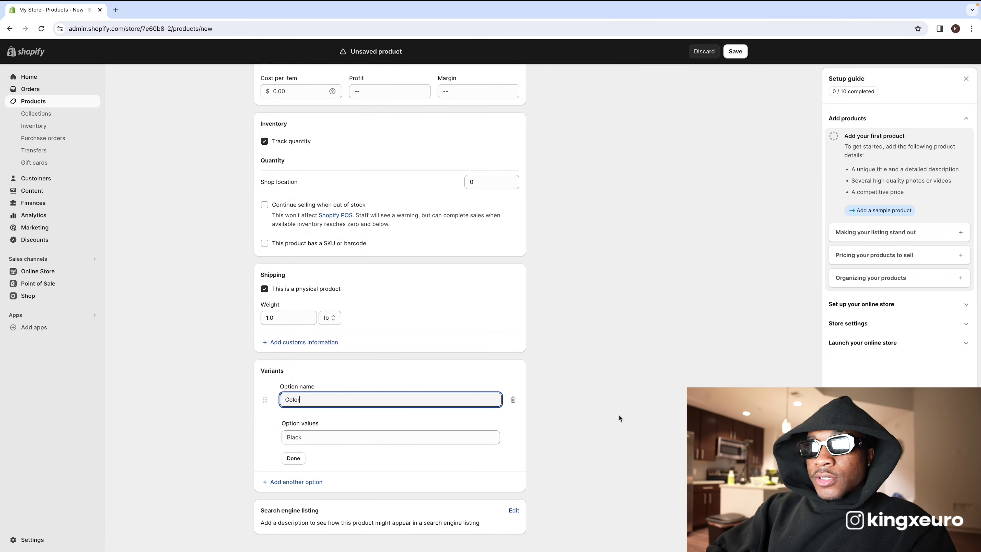
{"action": "scroll", "coordinate": [427, 415], "scroll_direction": "down", "scroll_amount": 1}
{"action": "left_click", "coordinate": [394, 415]}
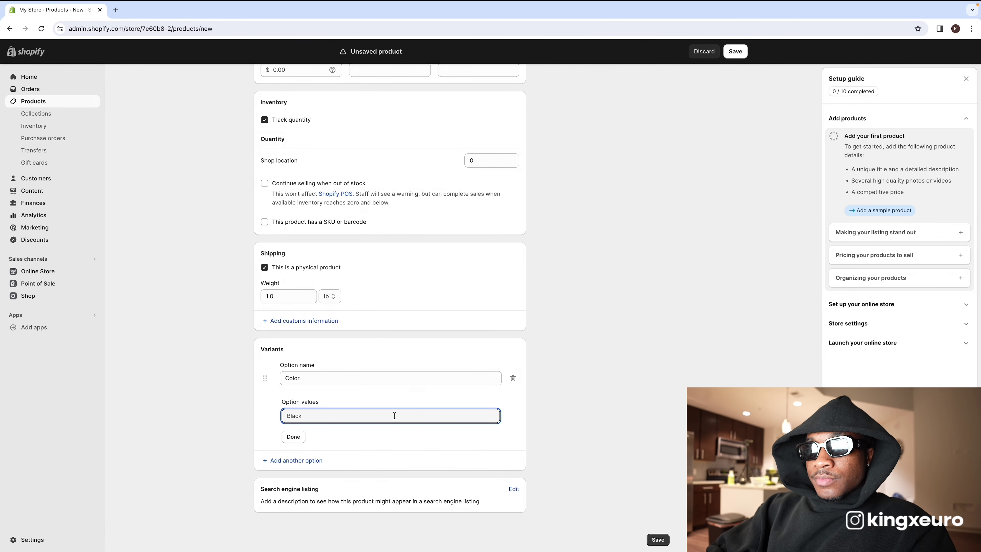
Step: Enter Black, Blue, Pink, Cream and Gray as the Color option's values and finish the option
{"action": "type", "text": "Blaxk"}
{"action": "key", "text": "BackSpace"}
{"action": "key", "text": "BackSpace"}
{"action": "type", "text": "ck"}
{"action": "key", "text": "Return"}
{"action": "type", "text": "Blue"}
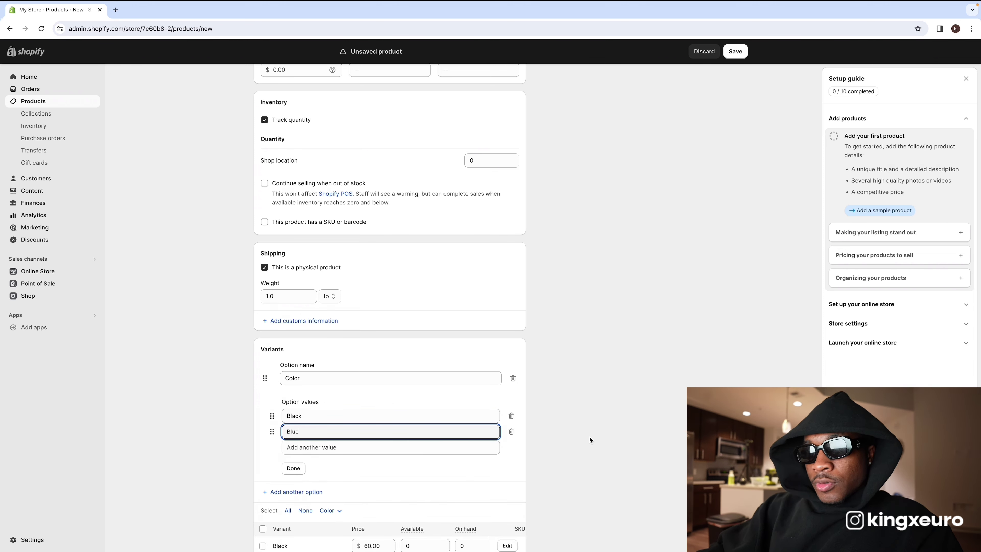
{"action": "key", "text": "Return"}
{"action": "type", "text": "Pink"}
{"action": "key", "text": "Return"}
{"action": "type", "text": "Cream"}
{"action": "key", "text": "Return"}
{"action": "type", "text": "Gray"}
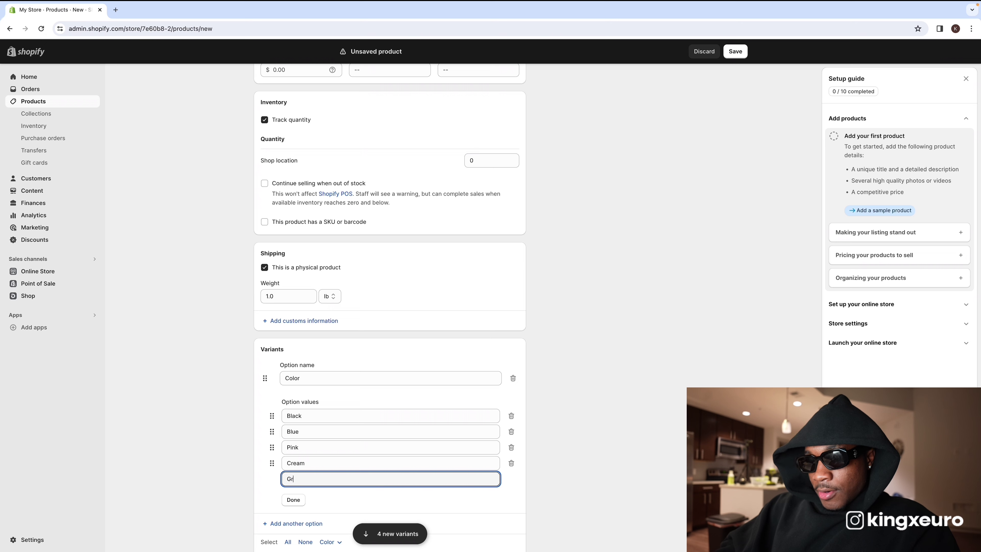
{"action": "left_click", "coordinate": [544, 478]}
{"action": "scroll", "coordinate": [543, 478], "scroll_direction": "down", "scroll_amount": 1}
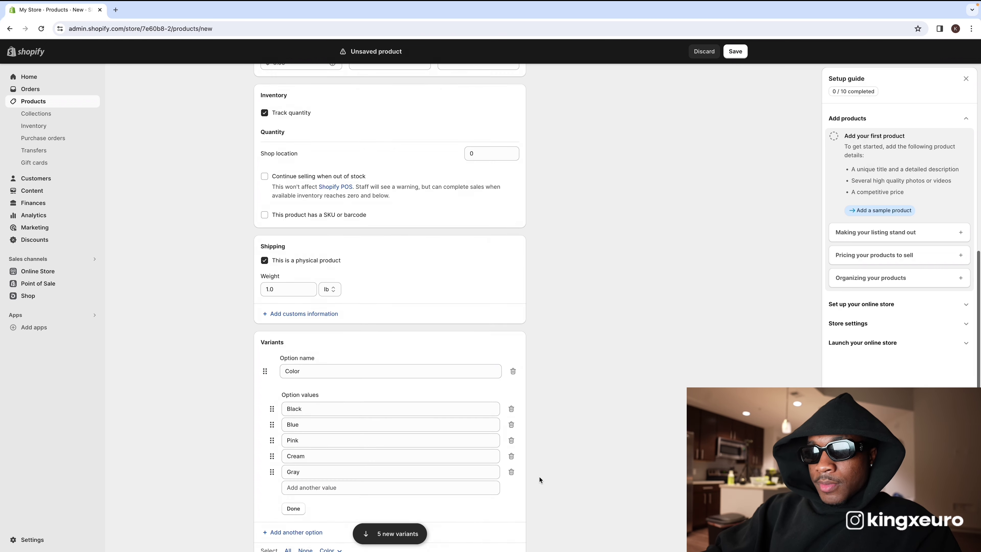
{"action": "scroll", "coordinate": [630, 470], "scroll_direction": "down", "scroll_amount": 2}
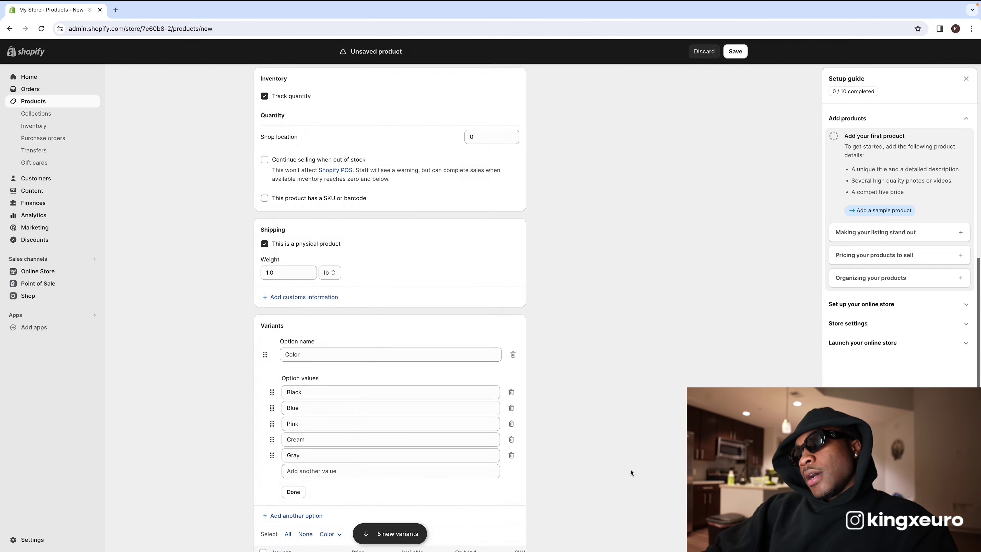
{"action": "left_click", "coordinate": [293, 428]}
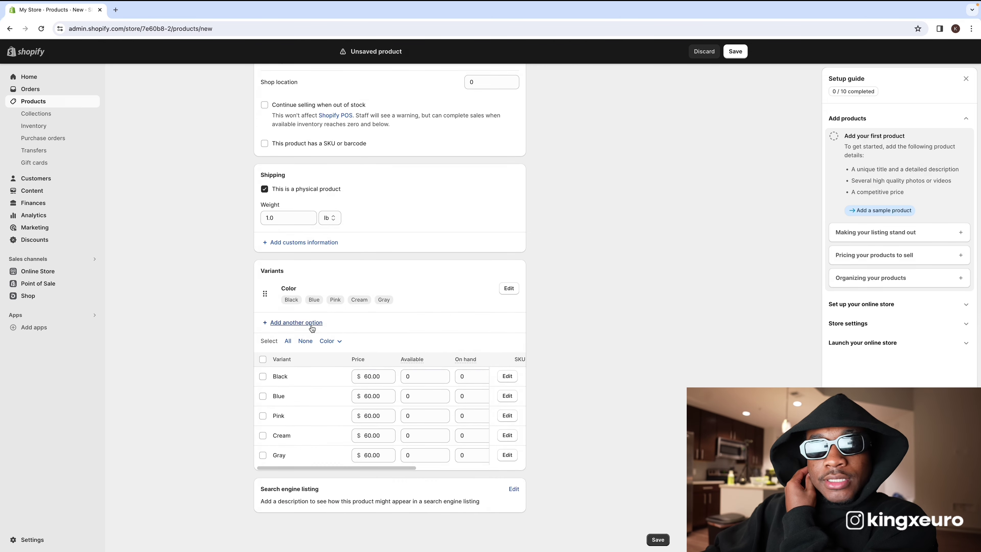
Step: Add a second variant option named Size with the values Small, Medium, Large and XL
{"action": "left_click", "coordinate": [305, 298]}
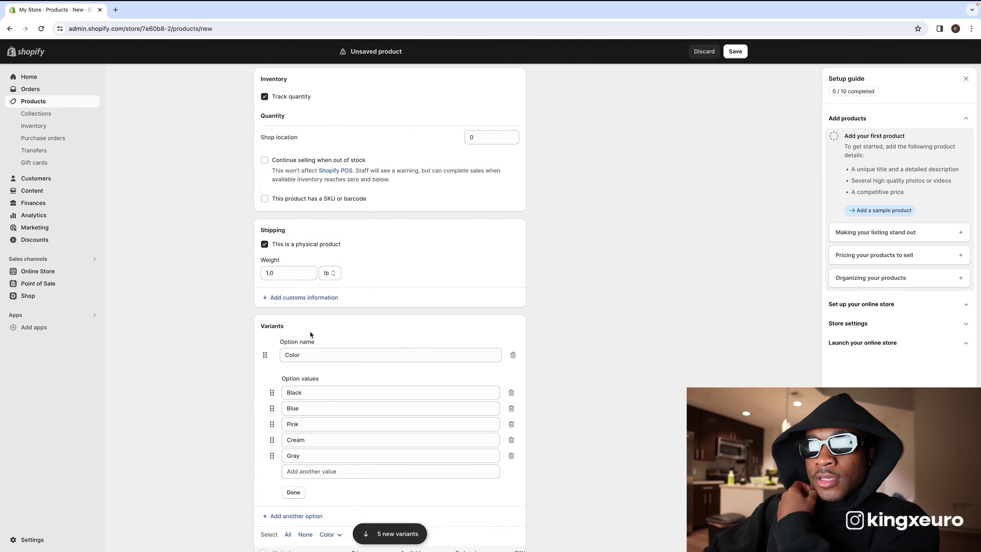
{"action": "scroll", "coordinate": [319, 381], "scroll_direction": "down", "scroll_amount": 3}
{"action": "left_click", "coordinate": [305, 425]}
{"action": "left_click", "coordinate": [313, 461]}
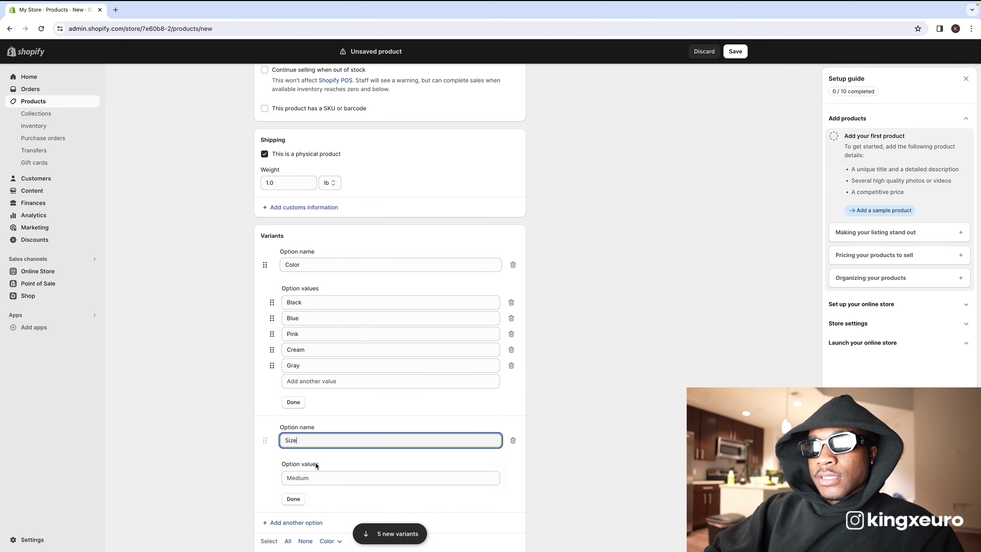
{"action": "type", "text": "Small"}
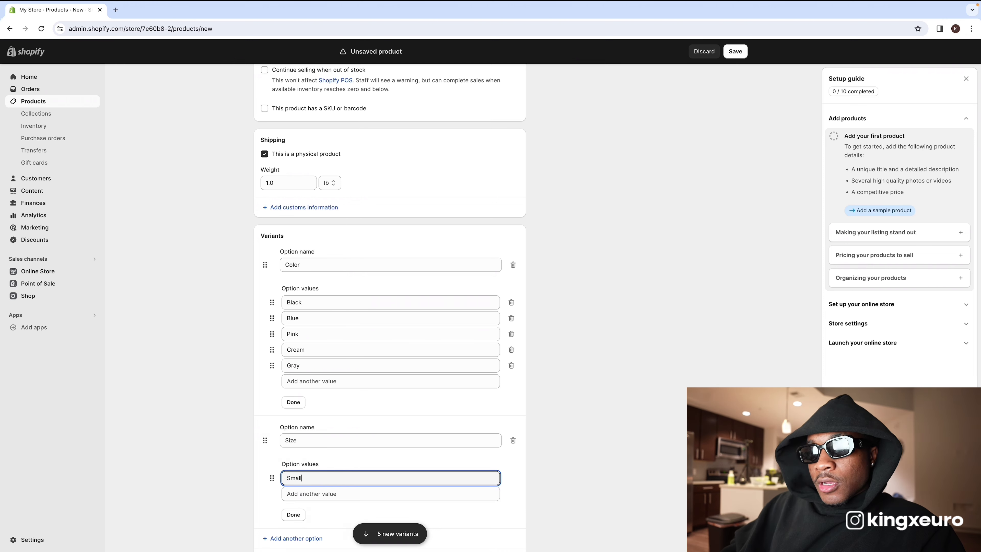
{"action": "key", "text": "Return"}
{"action": "type", "text": "Medium"}
{"action": "key", "text": "Return"}
{"action": "type", "text": "Large"}
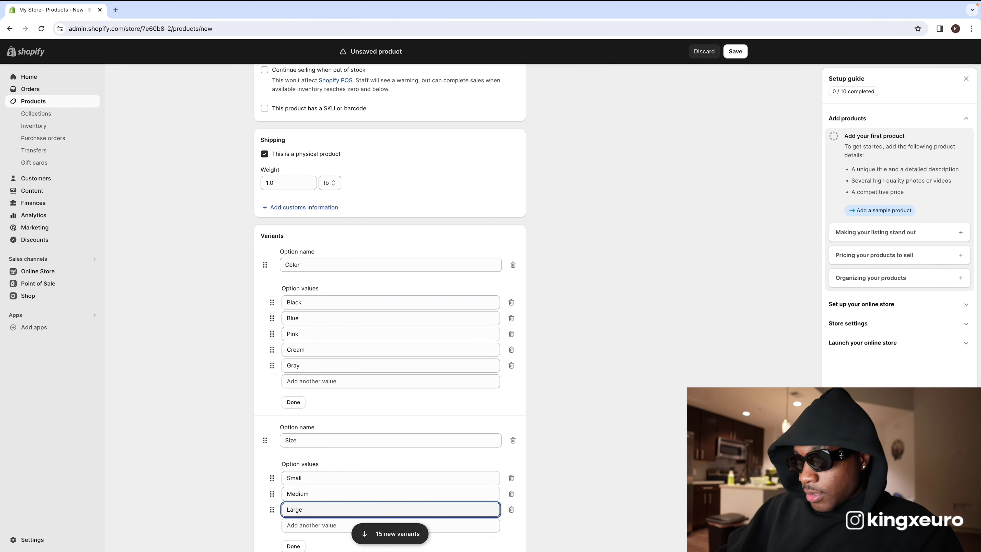
{"action": "key", "text": "Return"}
{"action": "type", "text": "XL"}
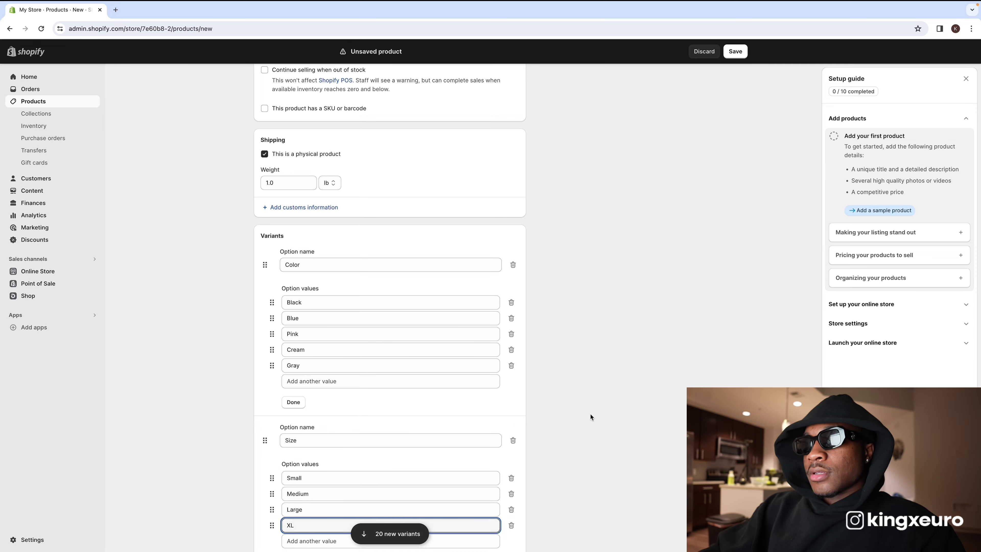
Step: Review the color and size combinations in the variant list and the rest of the product form
{"action": "scroll", "coordinate": [536, 410], "scroll_direction": "down", "scroll_amount": 2}
{"action": "scroll", "coordinate": [523, 397], "scroll_direction": "down", "scroll_amount": 15}
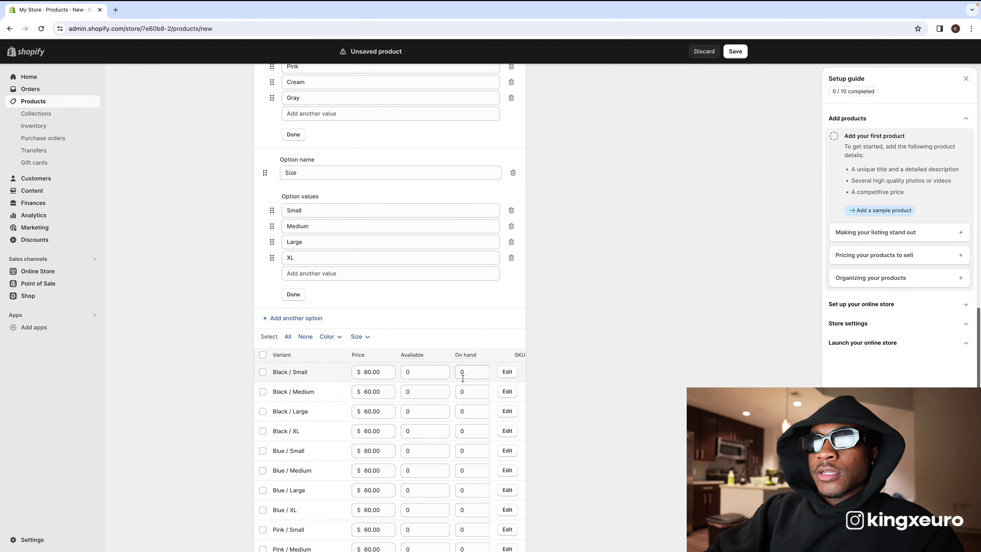
{"action": "scroll", "coordinate": [344, 269], "scroll_direction": "up", "scroll_amount": 20}
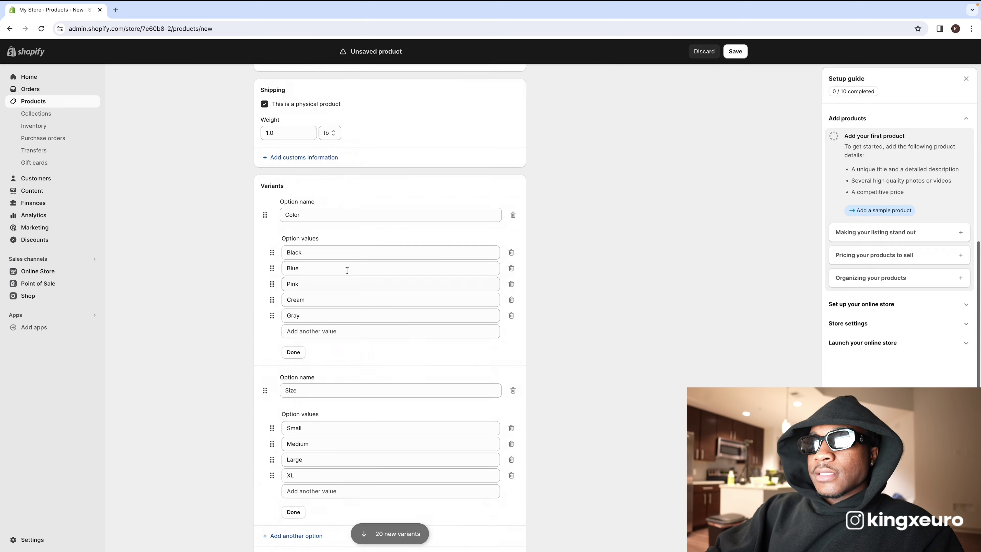
{"action": "scroll", "coordinate": [347, 270], "scroll_direction": "up", "scroll_amount": 10}
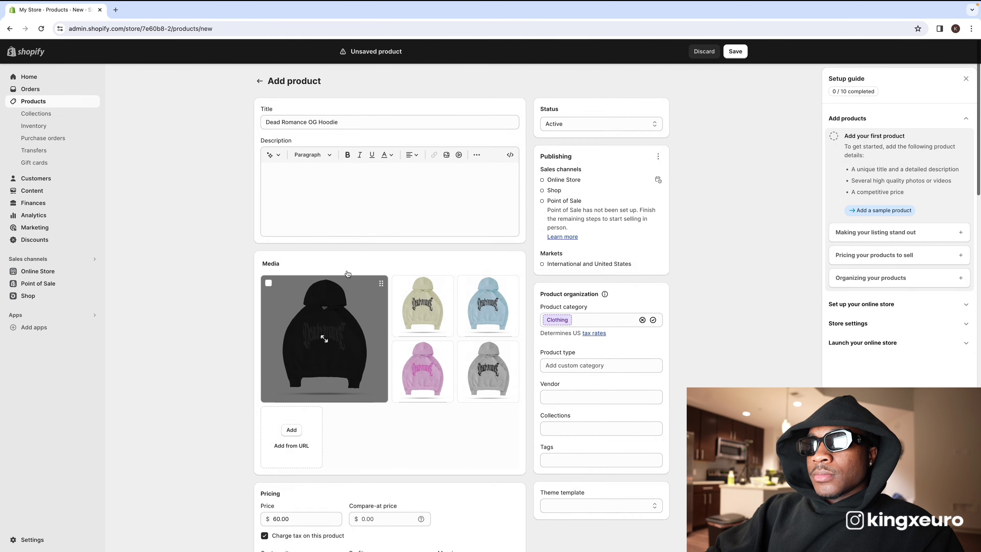
{"action": "scroll", "coordinate": [441, 272], "scroll_direction": "down", "scroll_amount": 8}
{"action": "scroll", "coordinate": [441, 272], "scroll_direction": "down", "scroll_amount": 15}
{"action": "scroll", "coordinate": [441, 278], "scroll_direction": "up", "scroll_amount": 7}
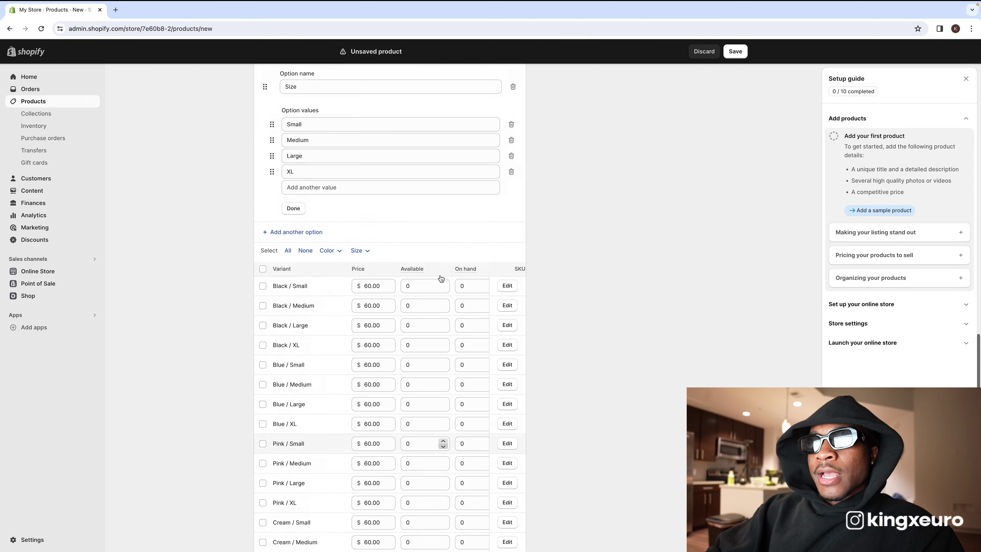
Step: Check the details of the Black / Small variant, close them without changes, and save the new hoodie product
{"action": "scroll", "coordinate": [614, 333], "scroll_direction": "up", "scroll_amount": 20}
{"action": "scroll", "coordinate": [645, 316], "scroll_direction": "down", "scroll_amount": 15}
{"action": "scroll", "coordinate": [497, 475], "scroll_direction": "down", "scroll_amount": 10}
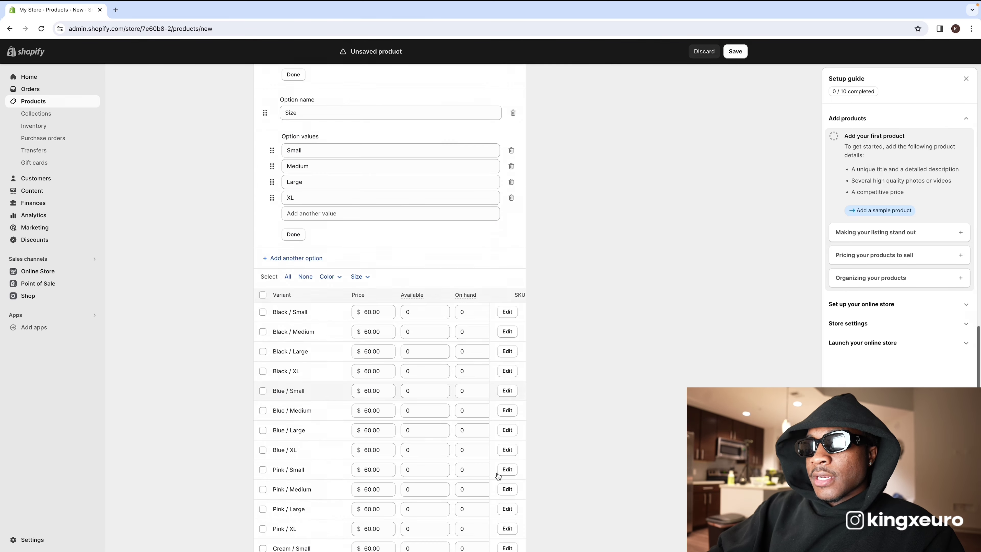
{"action": "left_click", "coordinate": [505, 285]}
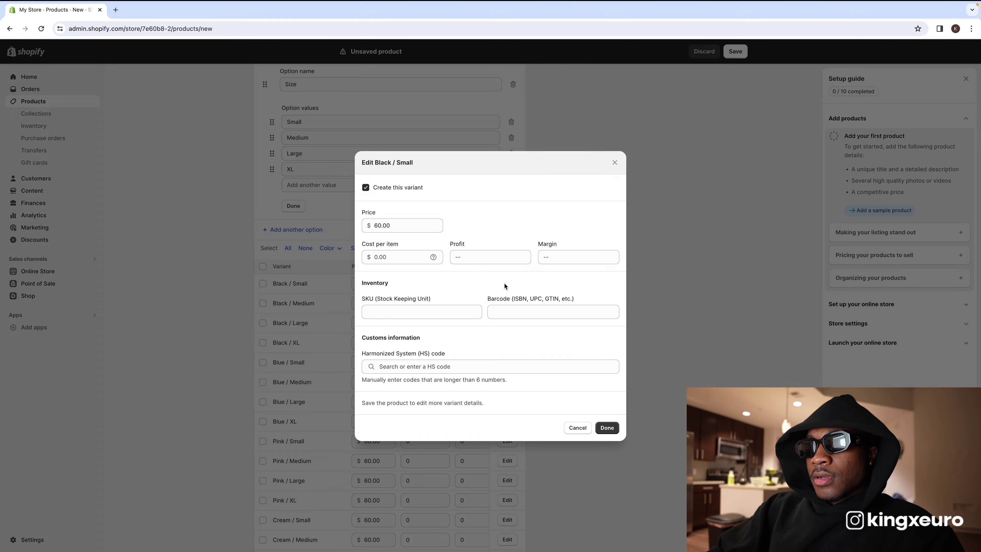
{"action": "left_click", "coordinate": [614, 162]}
{"action": "scroll", "coordinate": [636, 172], "scroll_direction": "up", "scroll_amount": 15}
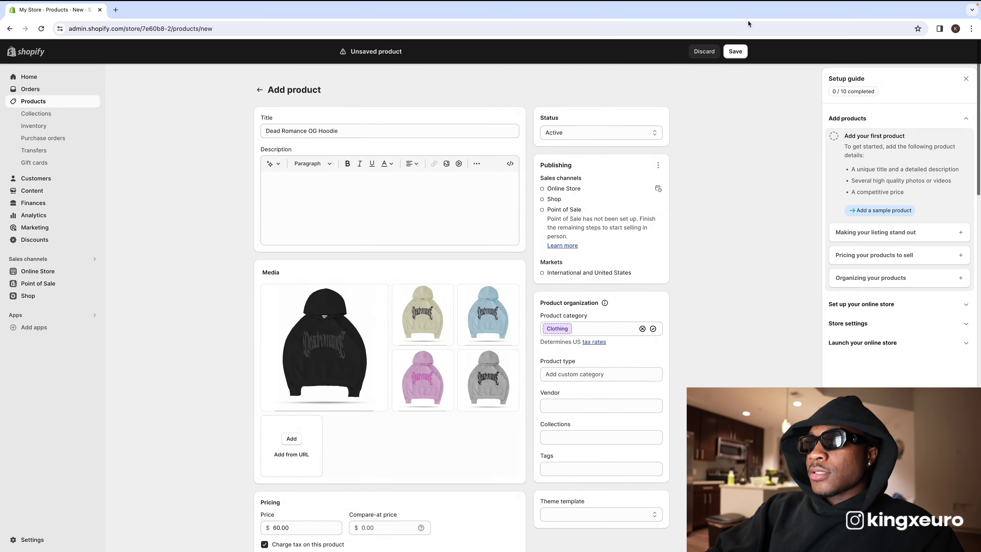
{"action": "left_click", "coordinate": [736, 51]}
Step: Show the Product media column in the hoodie's bulk editor and return to the product list
{"action": "left_click", "coordinate": [917, 54]}
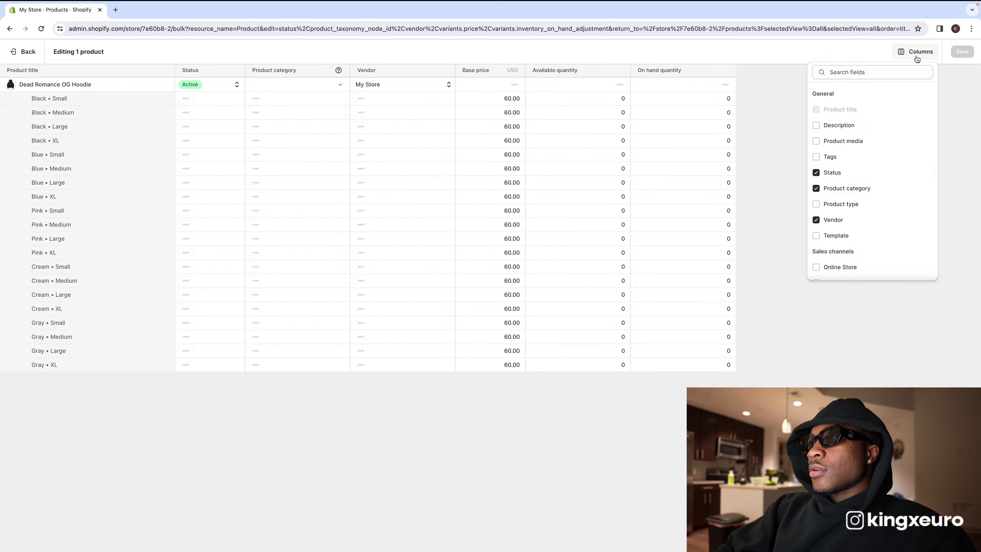
{"action": "left_click", "coordinate": [816, 141]}
{"action": "scroll", "coordinate": [828, 203], "scroll_direction": "down", "scroll_amount": 3}
{"action": "left_click", "coordinate": [880, 59]}
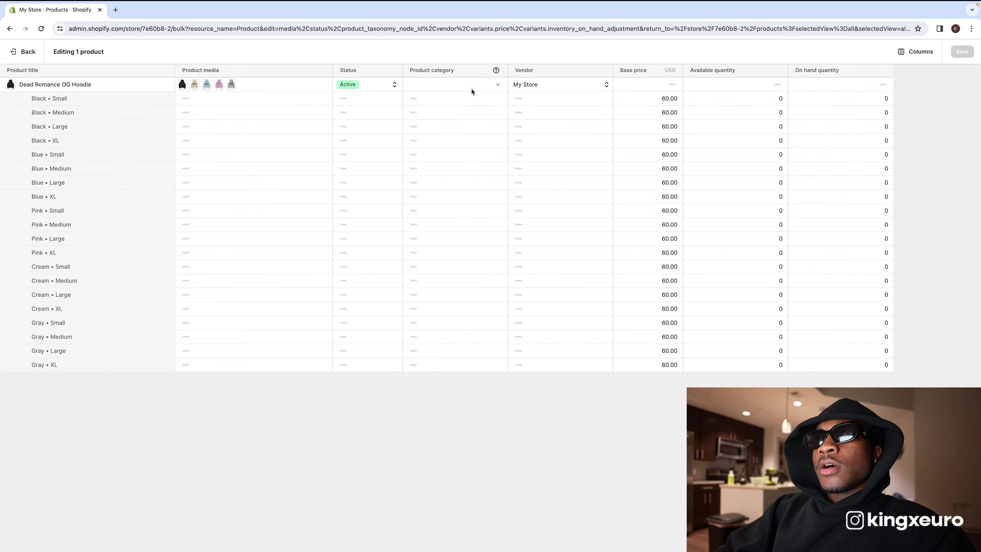
{"action": "left_click", "coordinate": [12, 52]}
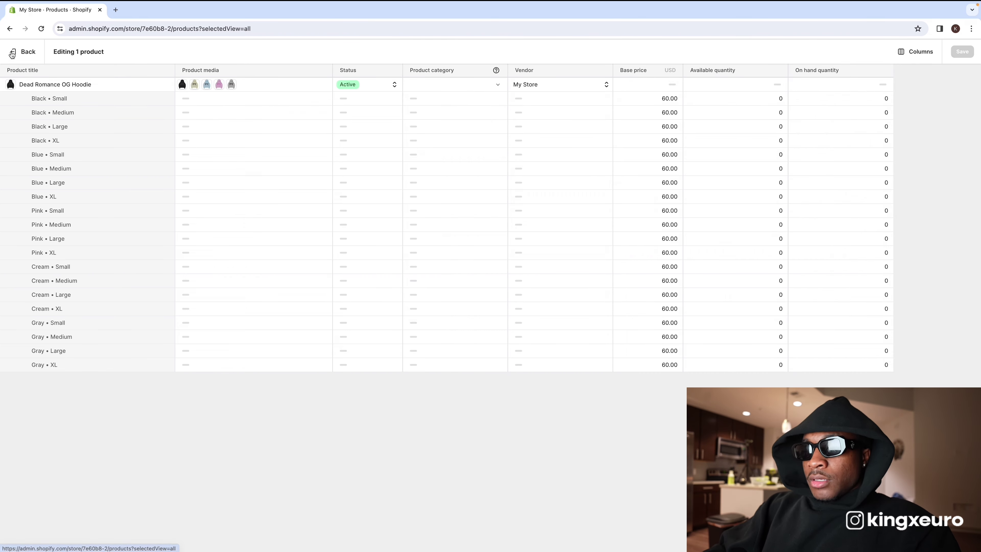
Step: Open the saved hoodie product and assign the black hoodie image to the Black / Small and Black / Medium variants
{"action": "left_click", "coordinate": [197, 178]}
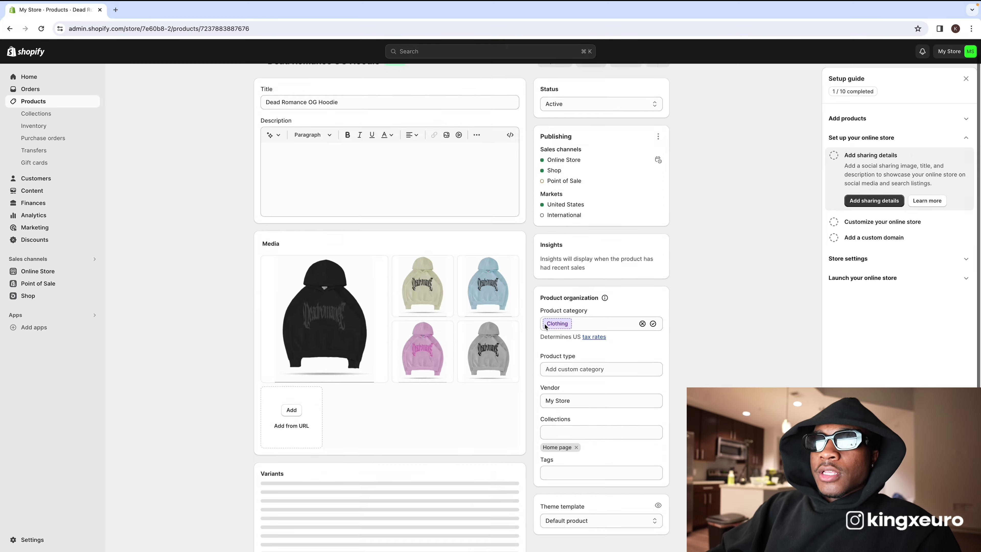
{"action": "scroll", "coordinate": [543, 325], "scroll_direction": "down", "scroll_amount": 15}
{"action": "scroll", "coordinate": [543, 325], "scroll_direction": "up", "scroll_amount": 8}
{"action": "scroll", "coordinate": [318, 232], "scroll_direction": "down", "scroll_amount": 1}
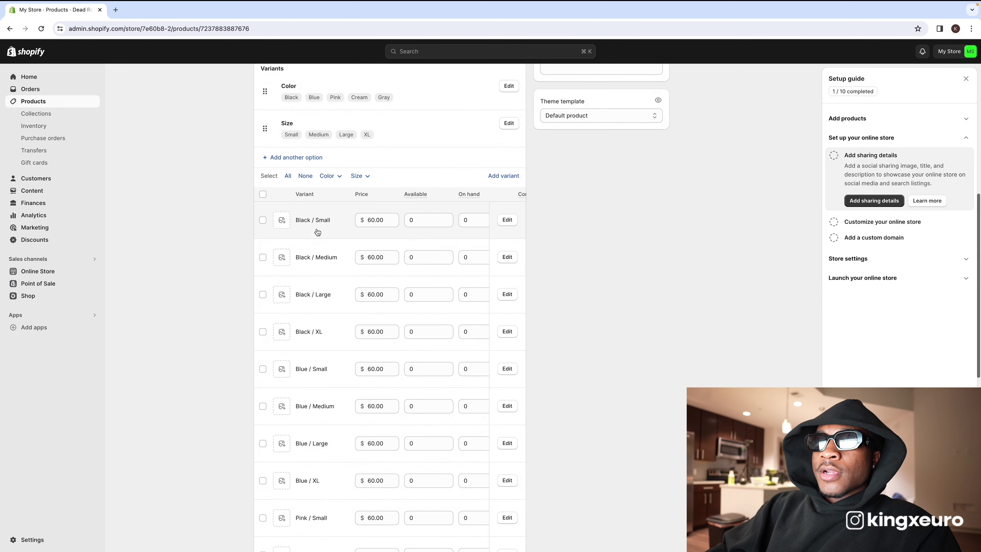
{"action": "left_click", "coordinate": [282, 220]}
{"action": "left_click", "coordinate": [463, 291]}
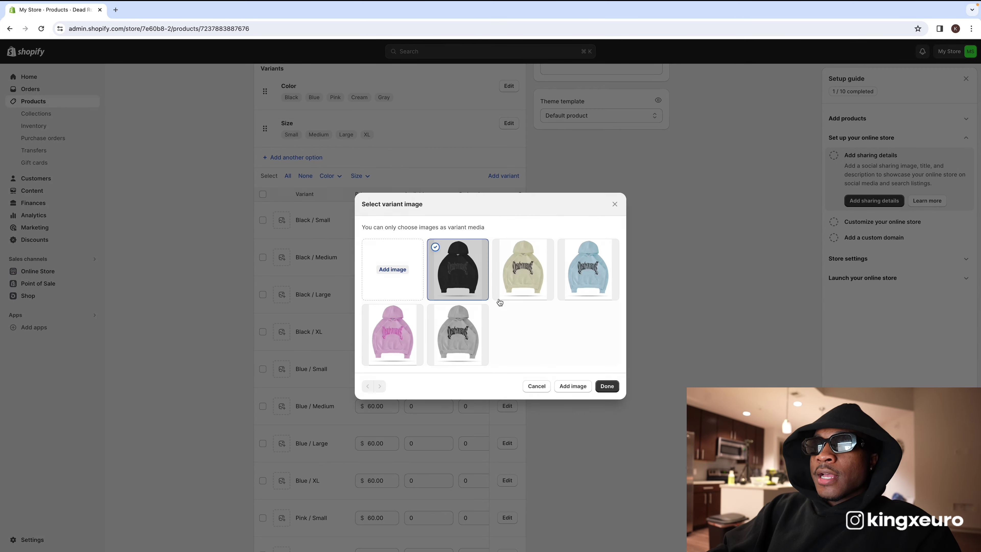
{"action": "left_click", "coordinate": [607, 385]}
{"action": "left_click", "coordinate": [283, 257]}
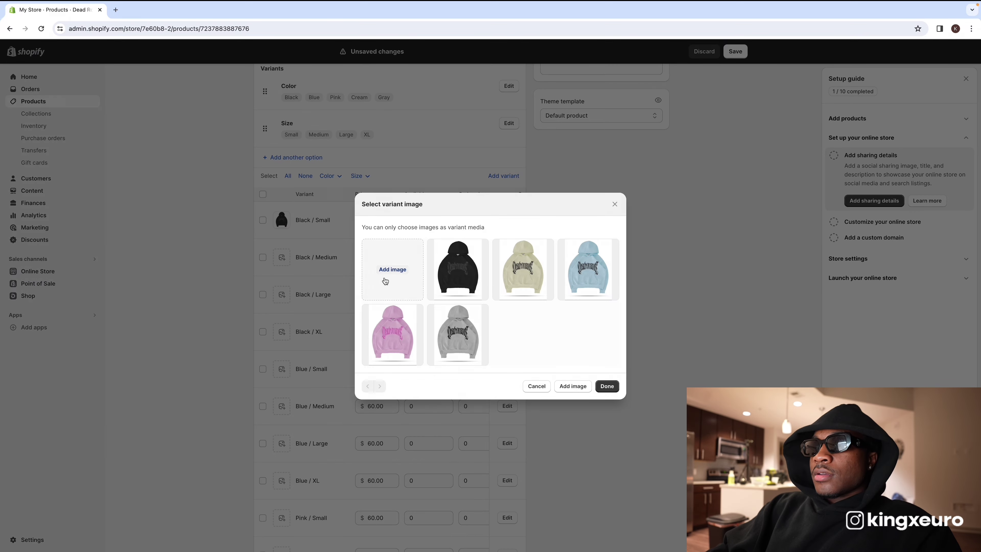
{"action": "left_click", "coordinate": [457, 286]}
{"action": "left_click", "coordinate": [607, 386]}
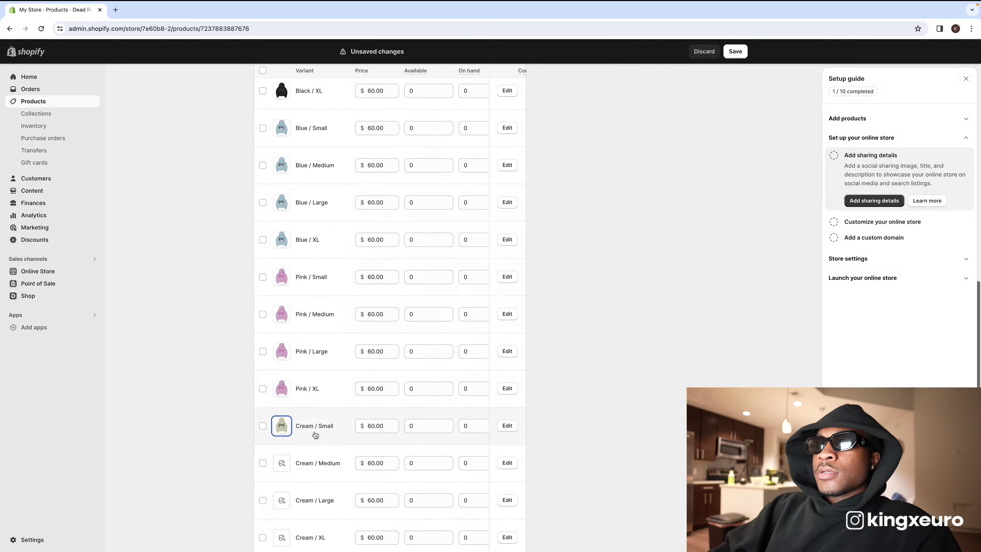
Step: Assign the cream hoodie image to Cream / Medium and the gray hoodie image to Gray / XL, and save the product
{"action": "left_click", "coordinate": [282, 463]}
{"action": "left_click", "coordinate": [523, 269]}
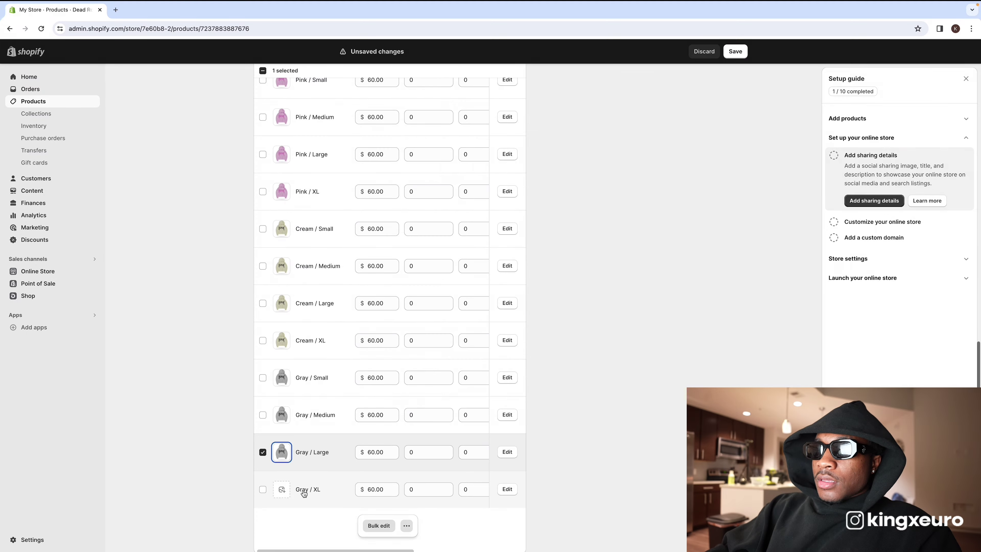
{"action": "left_click", "coordinate": [282, 489]}
{"action": "left_click", "coordinate": [482, 348]}
{"action": "left_click", "coordinate": [608, 386]}
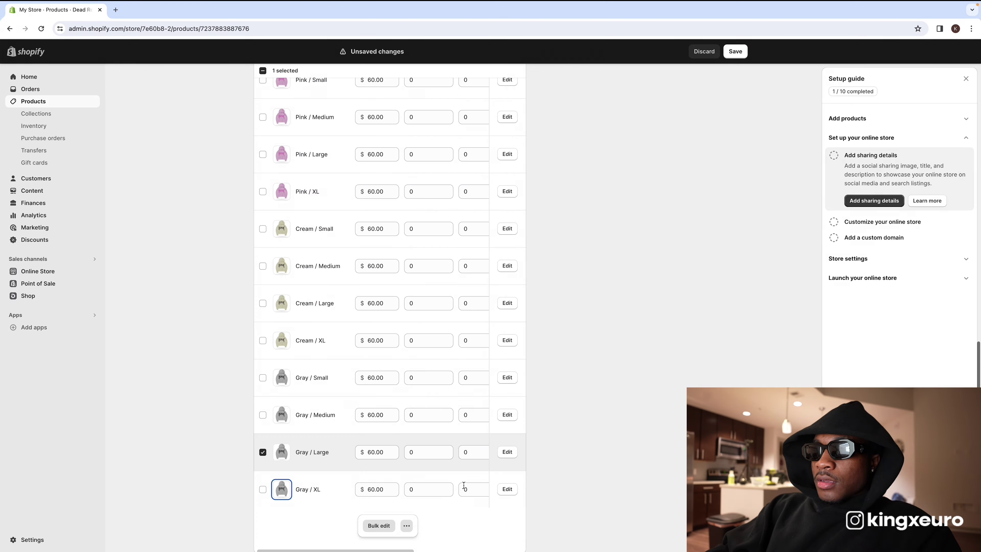
{"action": "scroll", "coordinate": [749, 219], "scroll_direction": "down", "scroll_amount": 3}
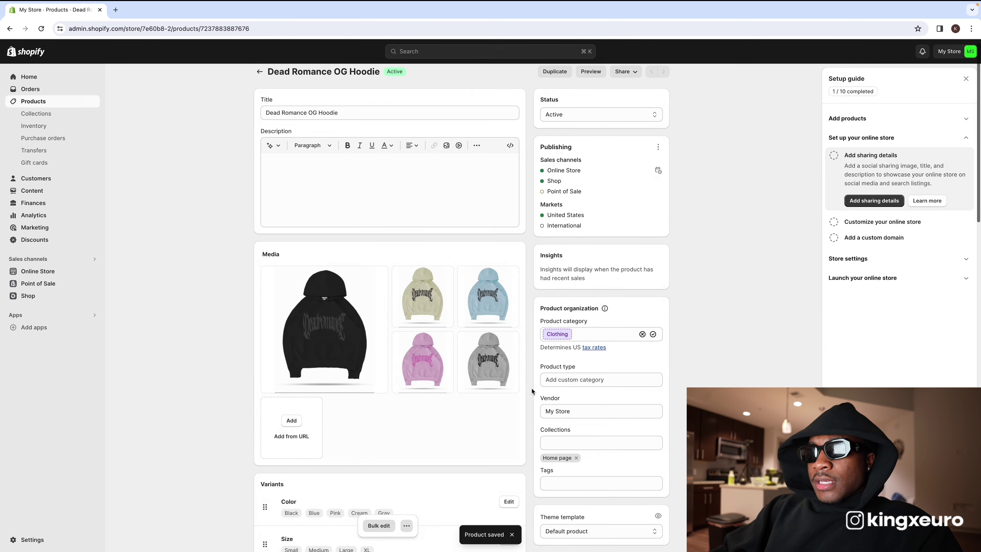
{"action": "scroll", "coordinate": [345, 233], "scroll_direction": "down", "scroll_amount": 1}
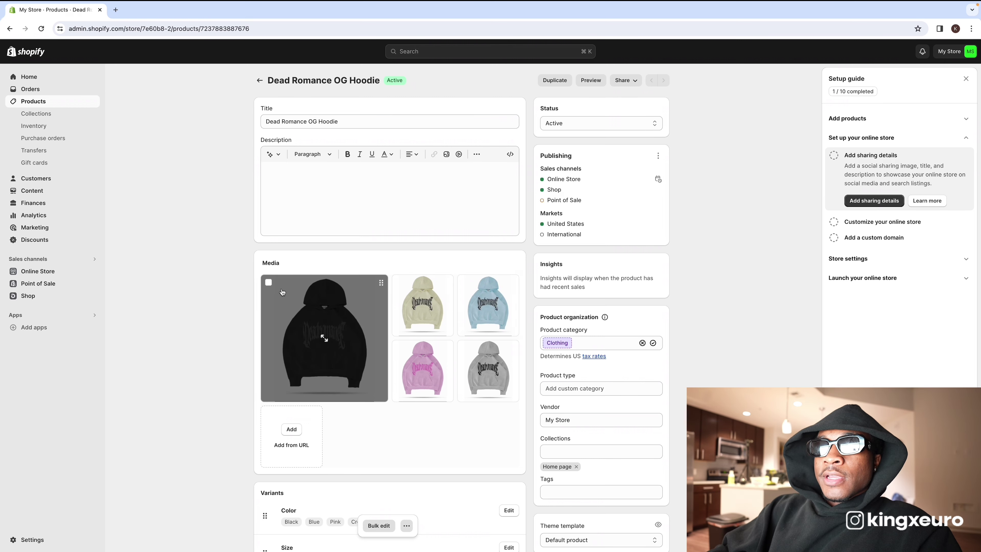
{"action": "left_click_drag", "start_coordinate": [282, 292], "coordinate": [290, 409]}
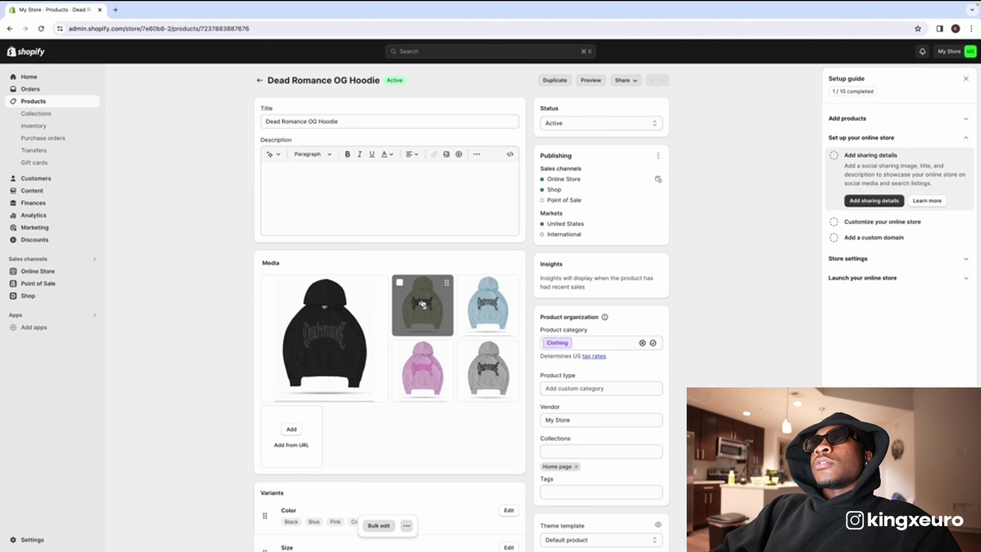
Step: Enter "This is 65% cottonpoly blend hoodie. With puff print words. It is our staple piece" as features and keywords for generating the product description
{"action": "left_click", "coordinate": [475, 201]}
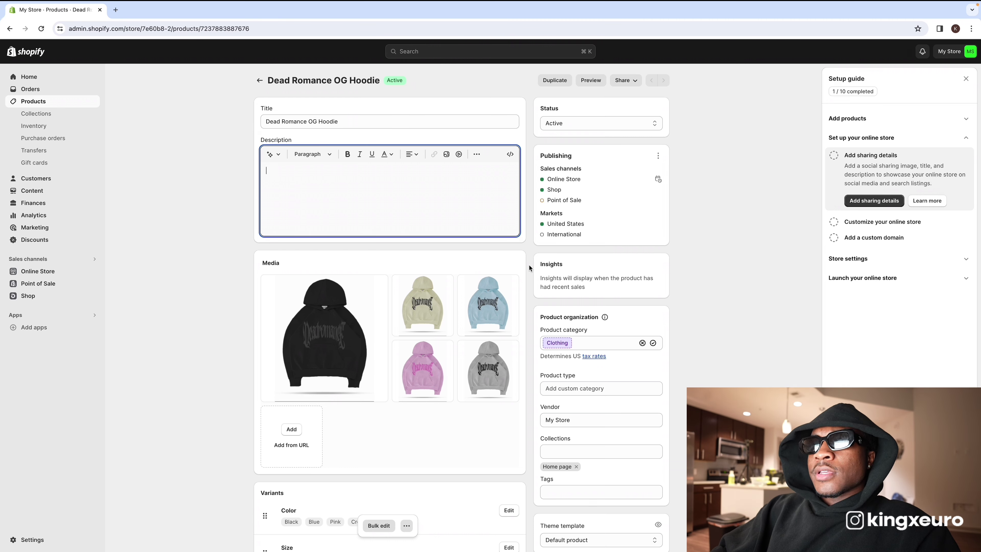
{"action": "left_click", "coordinate": [282, 155]}
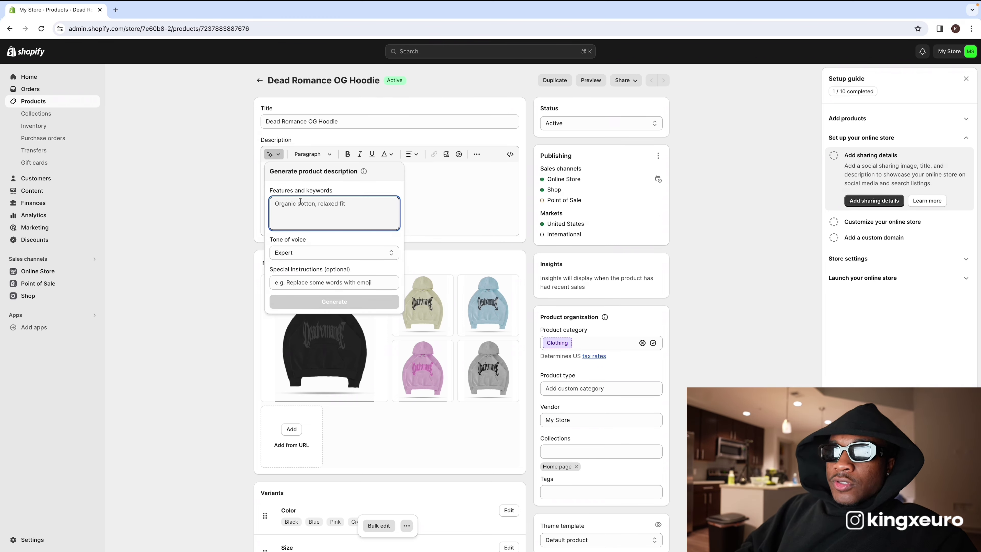
{"action": "type", "text": "This is"}
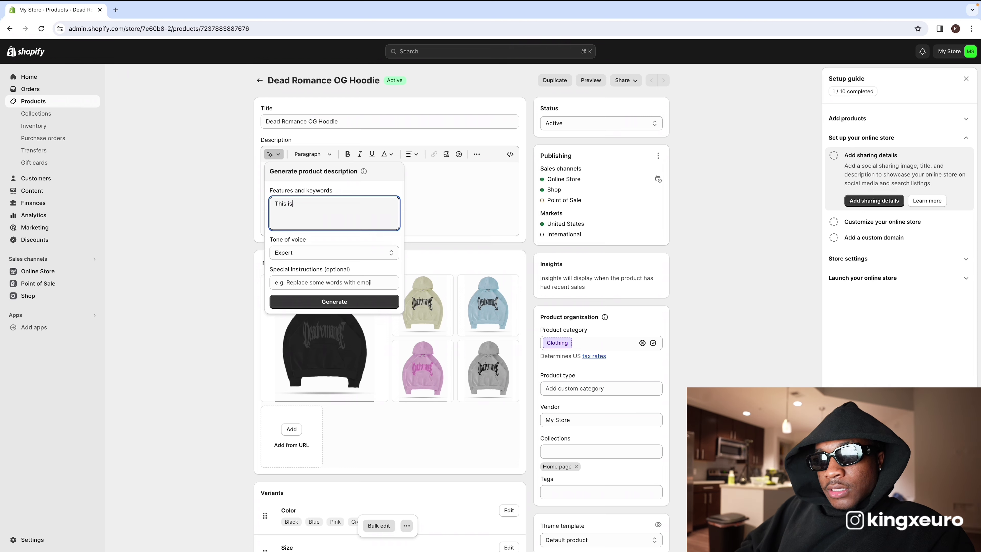
{"action": "type", "text": " 10"}
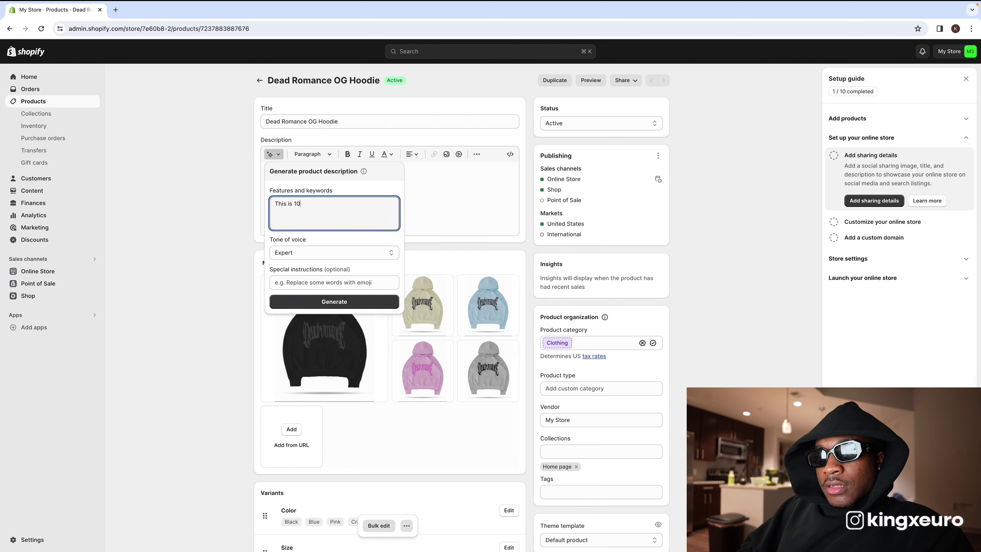
{"action": "type", "text": "0% cotto cot"}
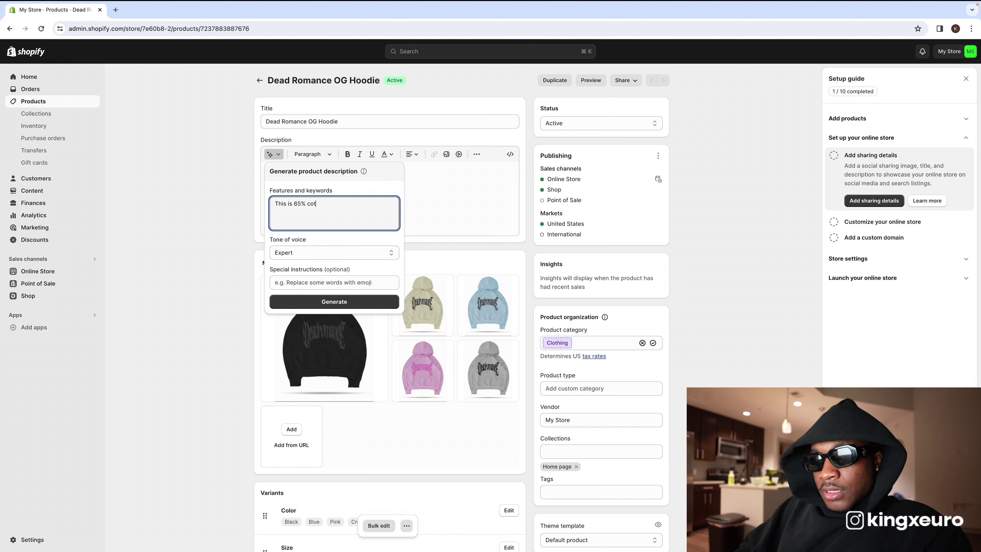
{"action": "type", "text": "tonpoly blend hoodie. With puf"}
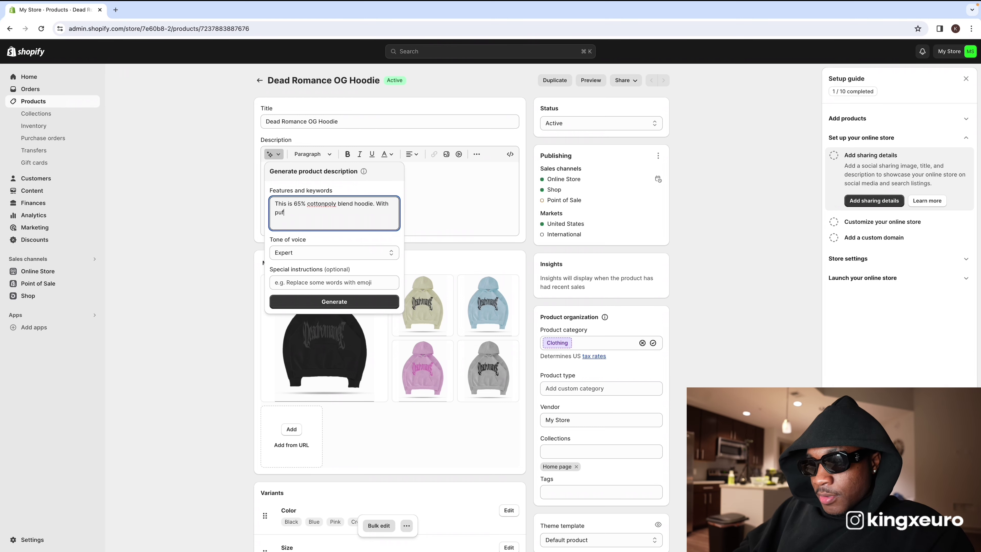
{"action": "type", "text": "f print words. I"}
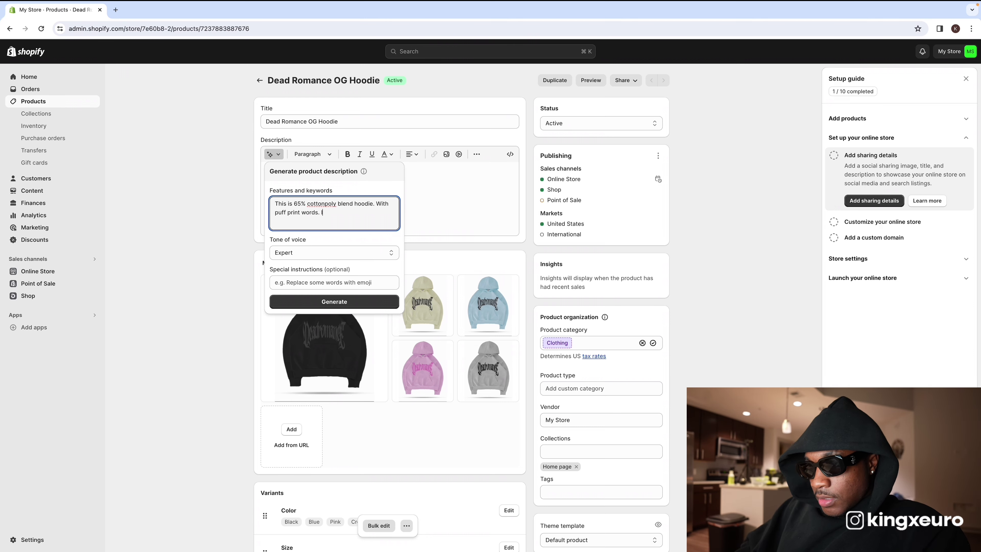
{"action": "type", "text": "t is our staple piece"}
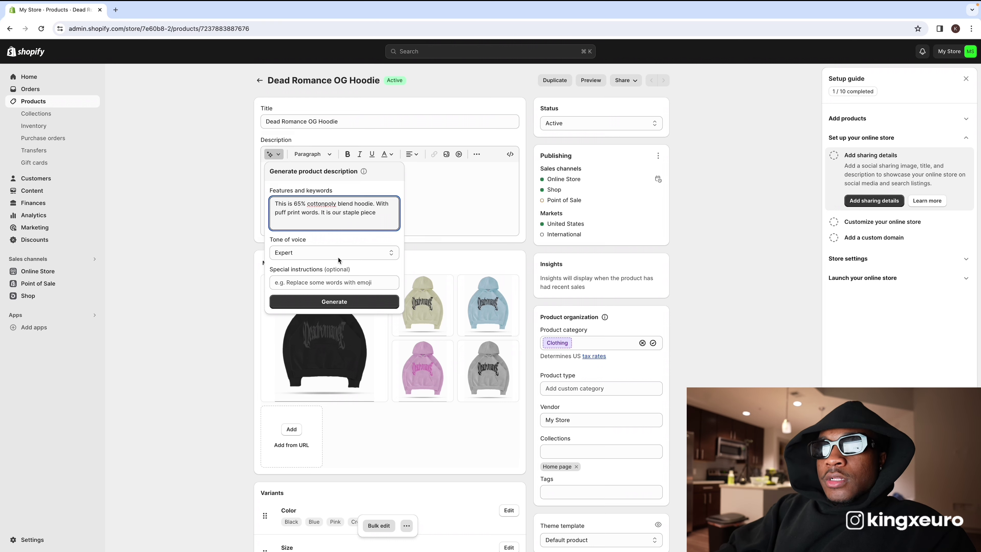
Step: Set the tone of voice to Daring, generate the product description and keep it
{"action": "left_click", "coordinate": [339, 258]}
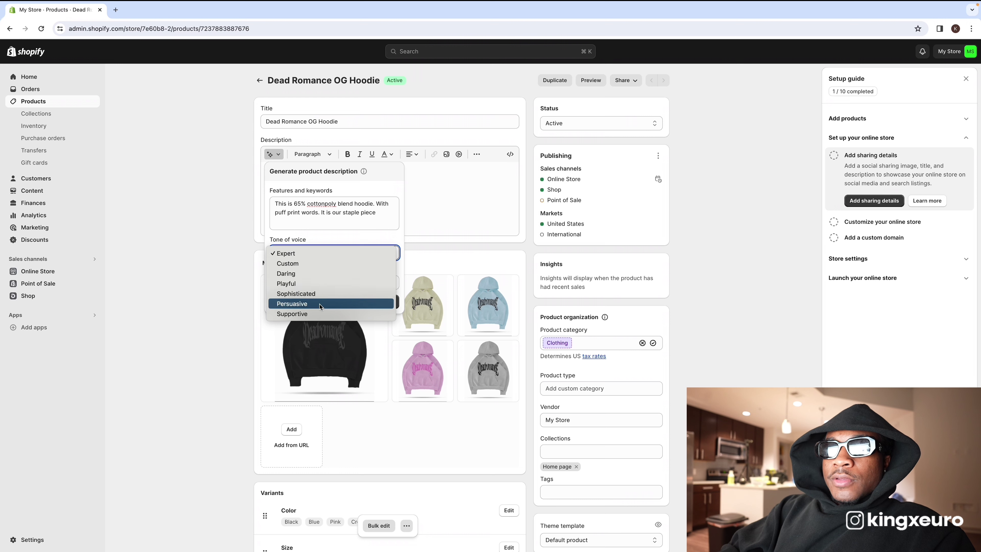
{"action": "left_click", "coordinate": [334, 274]}
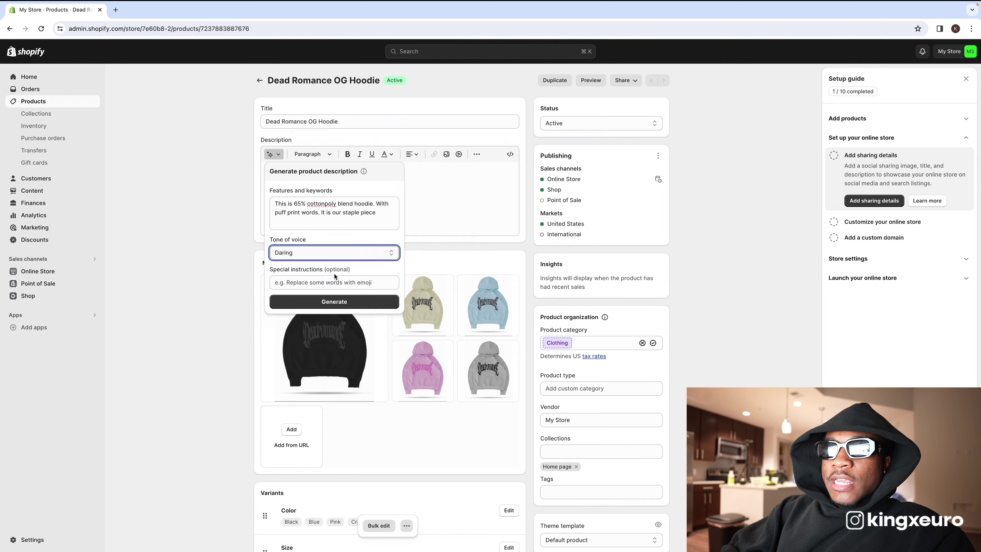
{"action": "left_click", "coordinate": [350, 301]}
{"action": "left_click", "coordinate": [527, 302]}
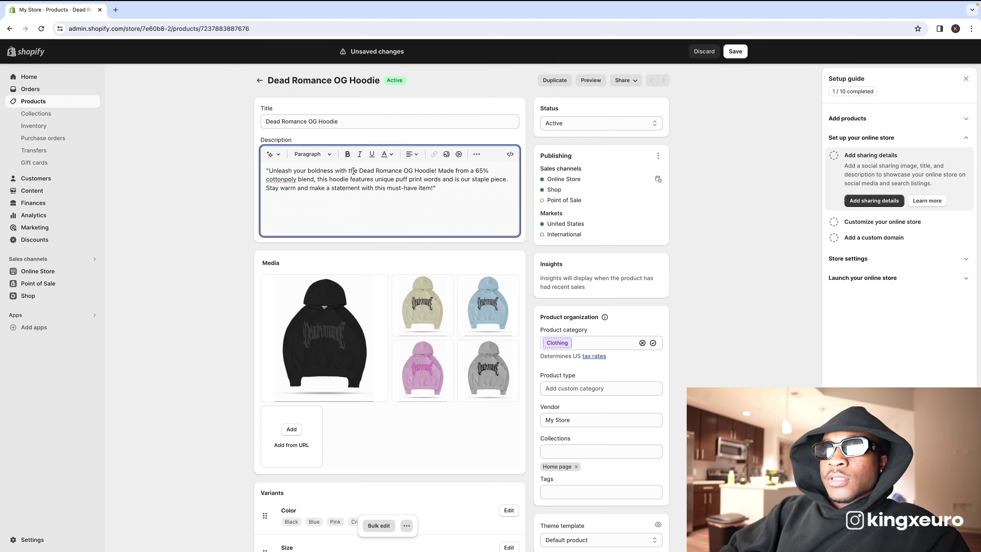
Step: Delete the description's opening words before "Dead Romance OG Hoodie" and replace the exclamation mark after that name with a period
{"action": "left_click_drag", "start_coordinate": [360, 170], "coordinate": [262, 170]}
{"action": "key", "text": "BackSpace"}
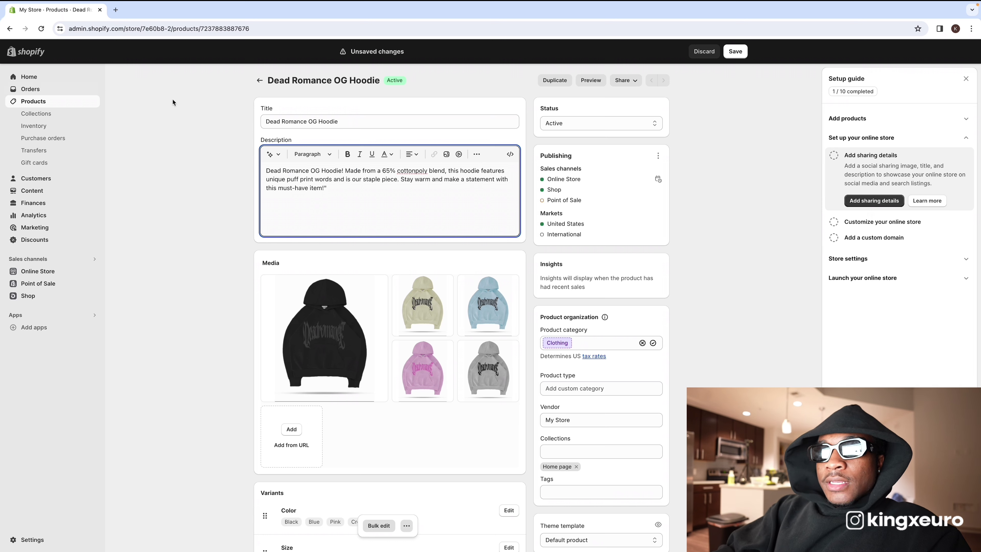
{"action": "left_click", "coordinate": [344, 171]}
{"action": "key", "text": "BackSpace"}
{"action": "type", "text": "."}
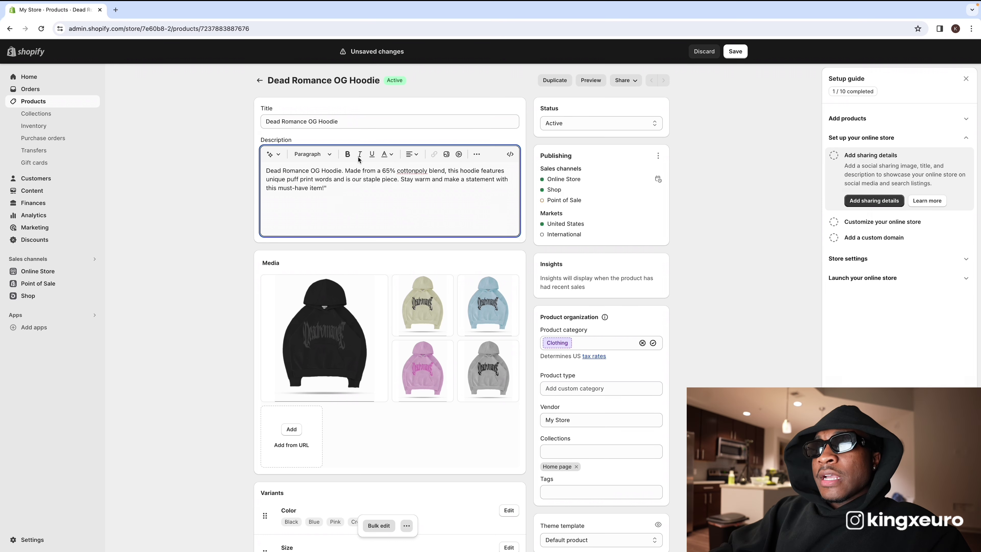
Step: Change the cottonpoly blend figure in the description to 60/40 and delete the closing quotation mark
{"action": "mouse_move", "coordinate": [390, 171]}
{"action": "left_mouse_down"}
{"action": "mouse_move", "coordinate": [431, 170]}
{"action": "mouse_move", "coordinate": [398, 170]}
{"action": "left_mouse_up"}
{"action": "type", "text": "0/40"}
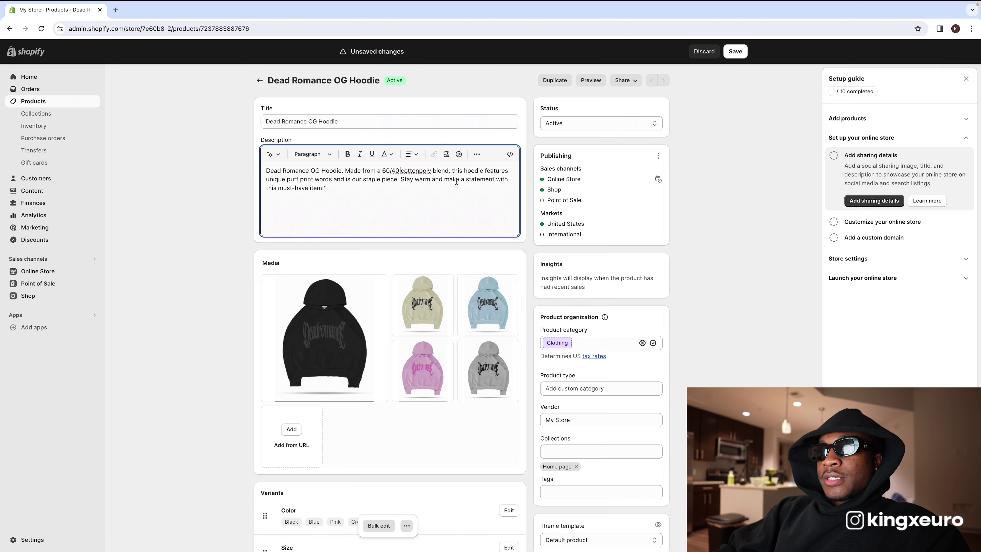
{"action": "key", "text": "BackSpace"}
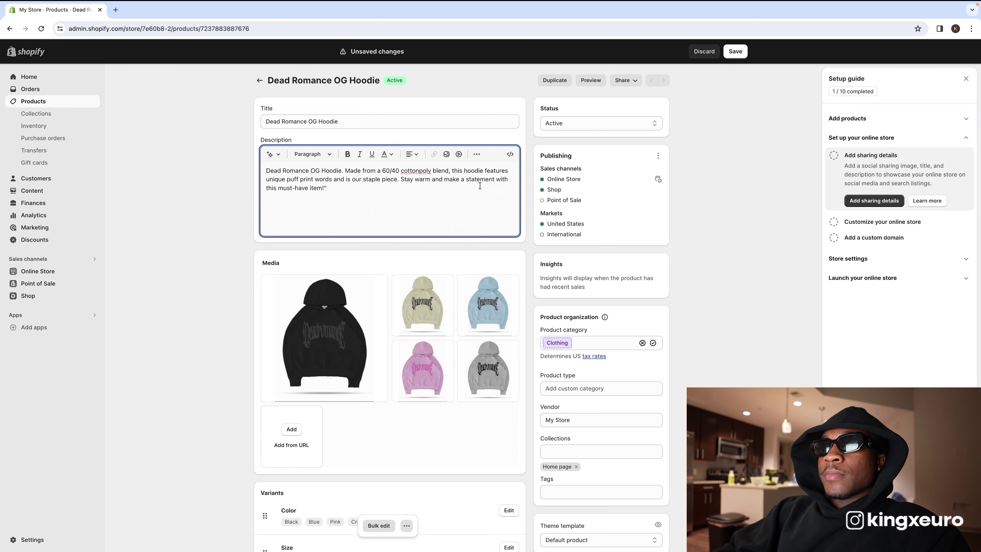
{"action": "scroll", "coordinate": [419, 194], "scroll_direction": "down", "scroll_amount": 1}
{"action": "scroll", "coordinate": [646, 200], "scroll_direction": "up", "scroll_amount": 1}
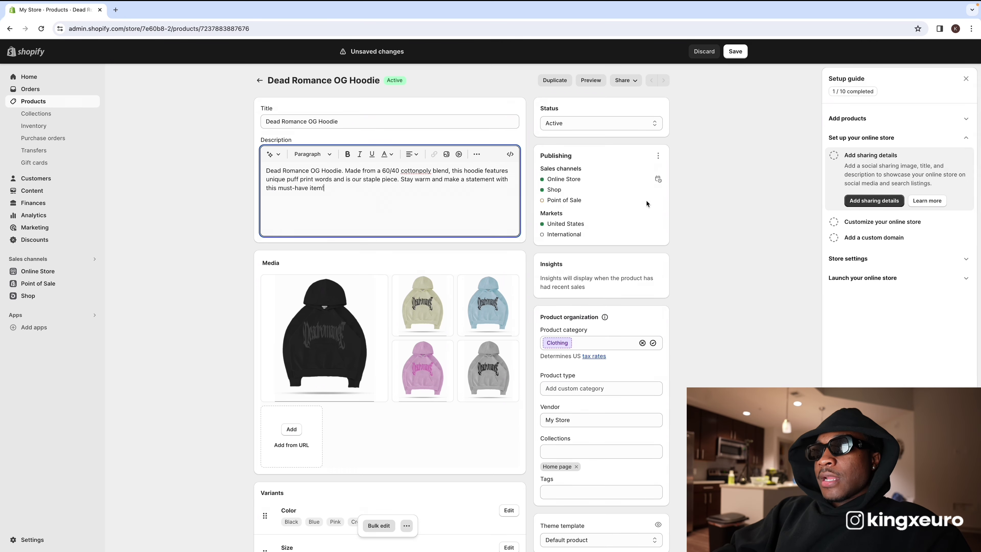
Step: Review the hoodie's product organization fields, including Collections, and its list of variants
{"action": "scroll", "coordinate": [639, 232], "scroll_direction": "down", "scroll_amount": 5}
{"action": "scroll", "coordinate": [639, 235], "scroll_direction": "down", "scroll_amount": 1}
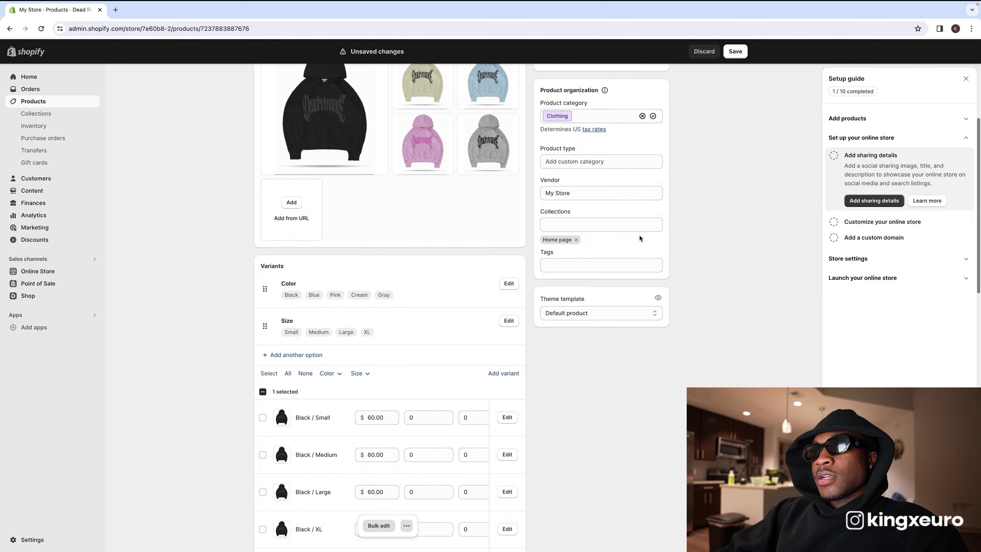
{"action": "scroll", "coordinate": [639, 235], "scroll_direction": "down", "scroll_amount": 2}
{"action": "left_click", "coordinate": [571, 197]}
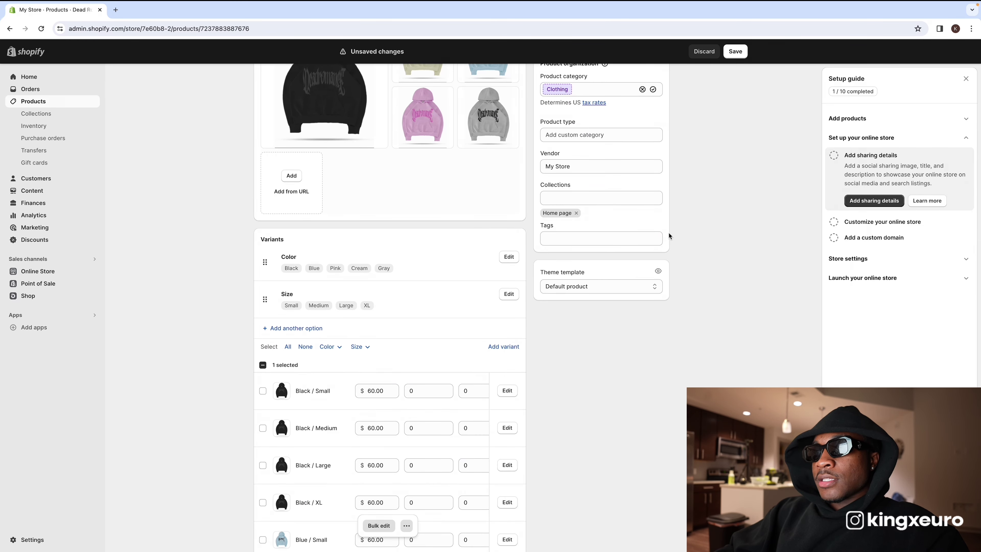
{"action": "scroll", "coordinate": [722, 205], "scroll_direction": "up", "scroll_amount": 1}
{"action": "scroll", "coordinate": [704, 221], "scroll_direction": "down", "scroll_amount": 5}
{"action": "scroll", "coordinate": [703, 224], "scroll_direction": "up", "scroll_amount": 1}
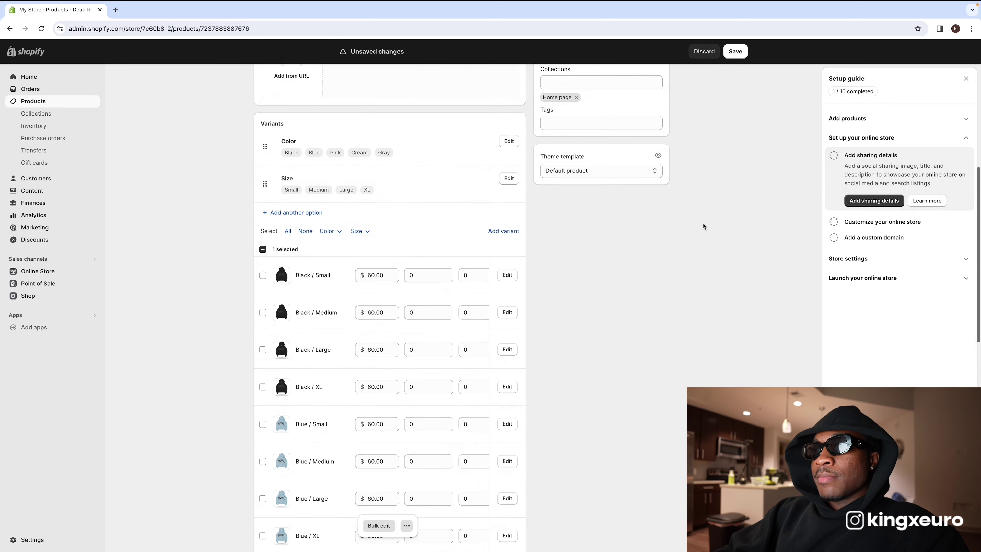
Step: Check the hoodie's variant list and save the product's changes
{"action": "scroll", "coordinate": [703, 225], "scroll_direction": "down", "scroll_amount": 15}
{"action": "scroll", "coordinate": [703, 223], "scroll_direction": "down", "scroll_amount": 2}
{"action": "scroll", "coordinate": [702, 223], "scroll_direction": "up", "scroll_amount": 20}
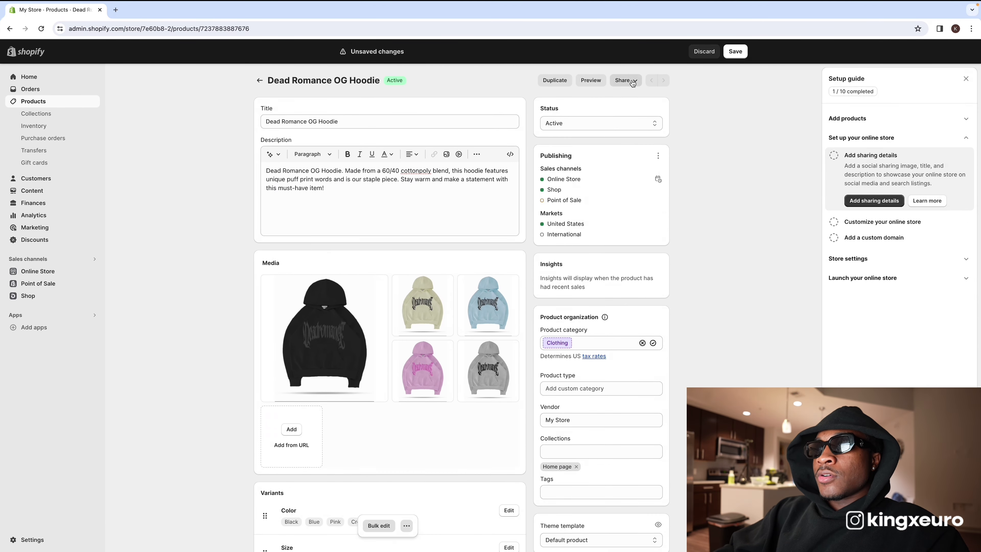
{"action": "left_click", "coordinate": [735, 54]}
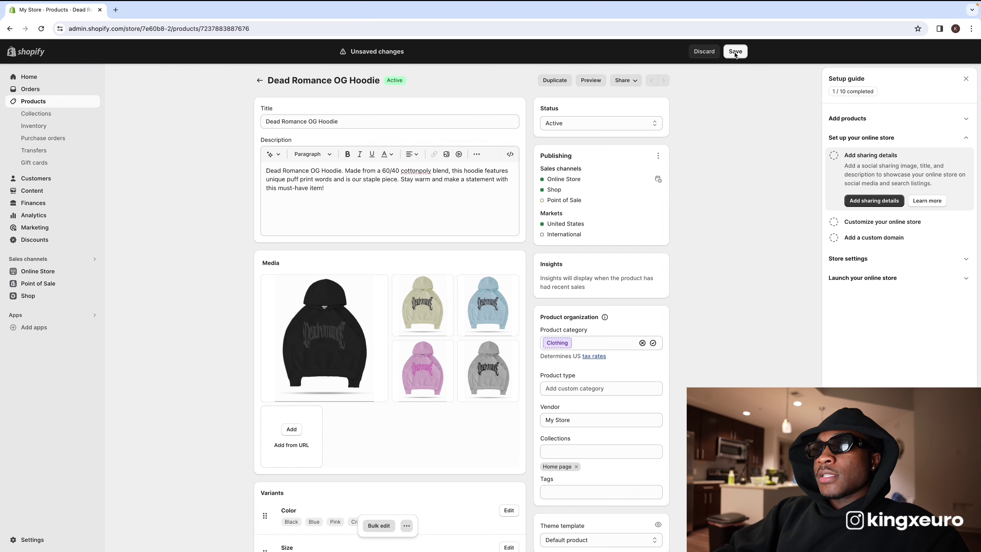
Step: Open the online store's themes and browse the Theme Store's full catalog filtered to free themes, closing the Theme Store when finished
{"action": "left_click", "coordinate": [40, 274]}
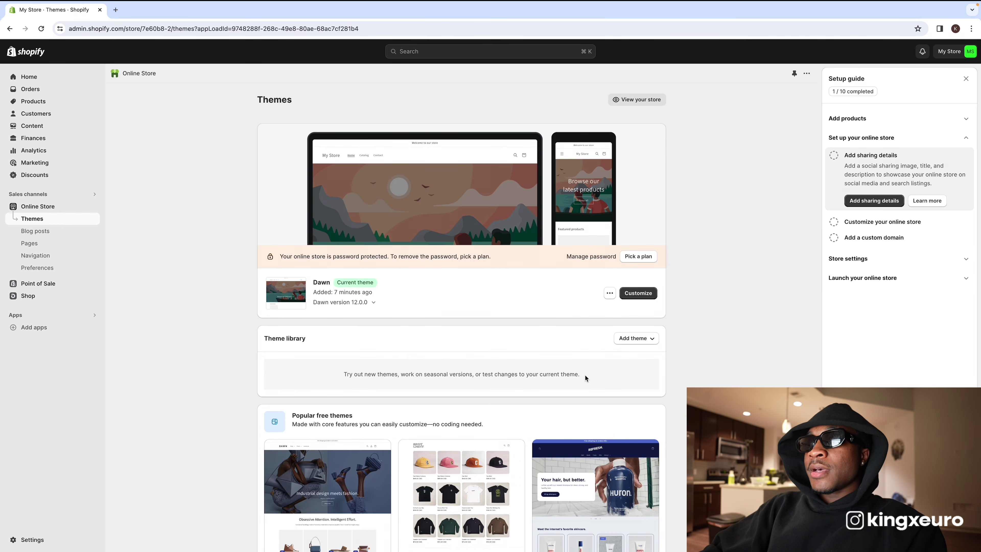
{"action": "scroll", "coordinate": [639, 344], "scroll_direction": "down", "scroll_amount": 2}
{"action": "left_click", "coordinate": [641, 269]}
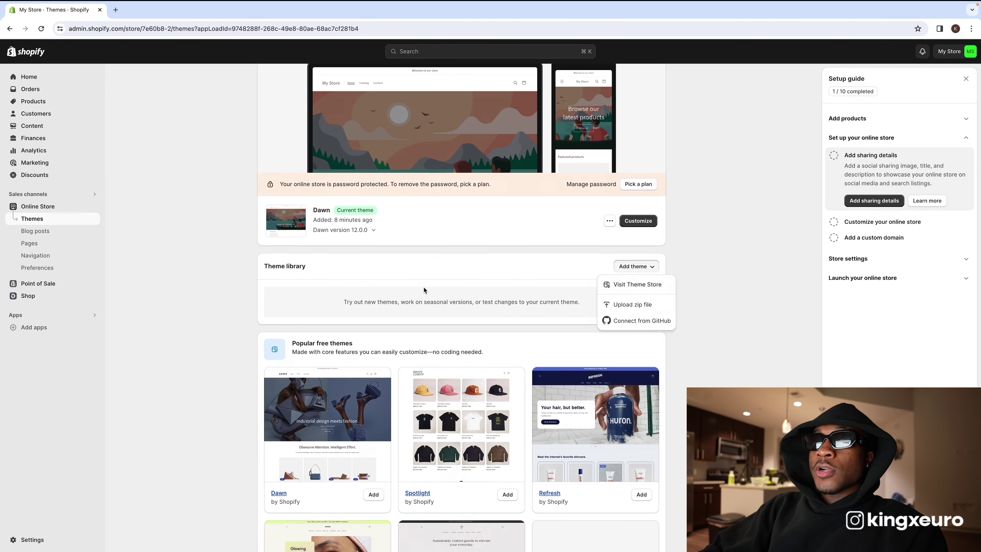
{"action": "left_click", "coordinate": [636, 286]}
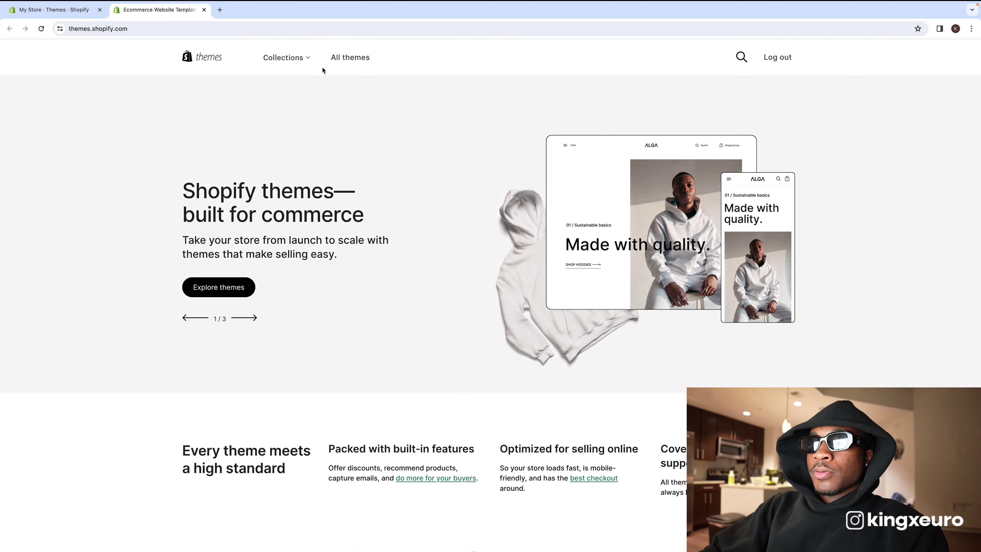
{"action": "left_click", "coordinate": [299, 58]}
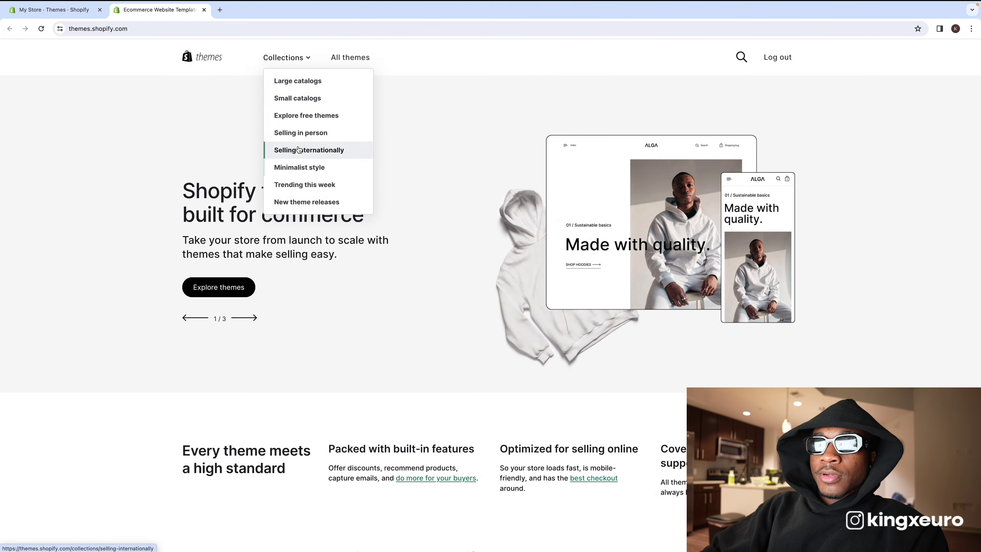
{"action": "left_click", "coordinate": [351, 60]}
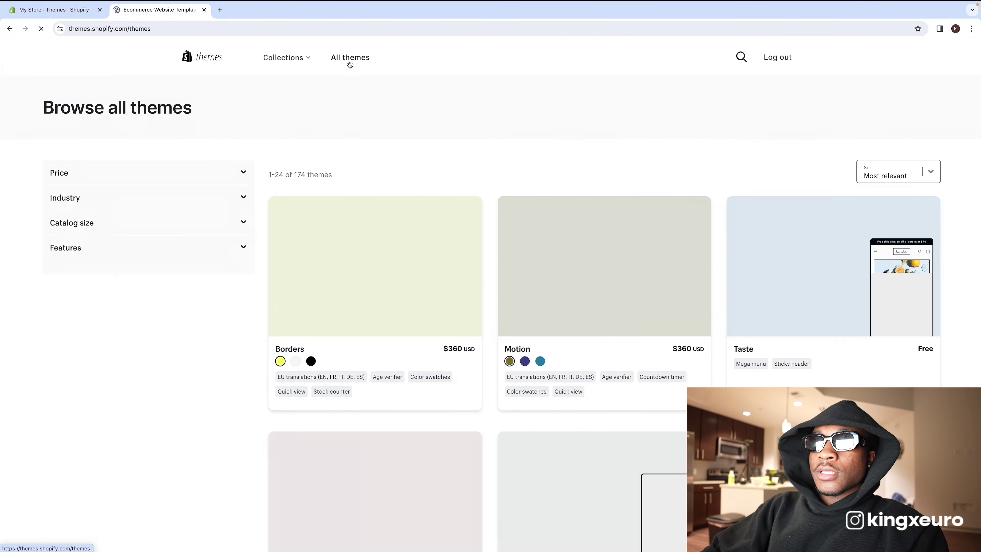
{"action": "left_click", "coordinate": [56, 193]}
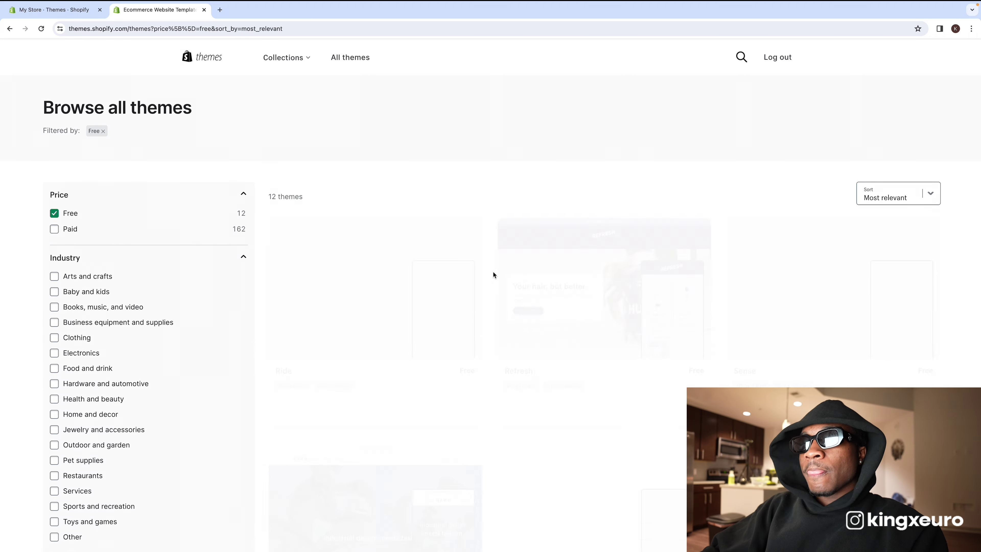
{"action": "scroll", "coordinate": [494, 275], "scroll_direction": "down", "scroll_amount": 10}
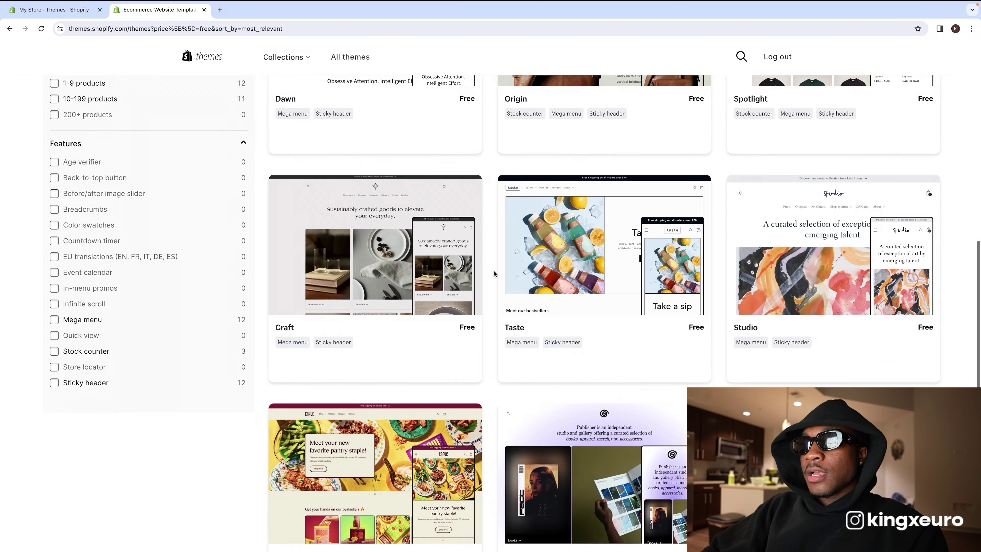
{"action": "scroll", "coordinate": [448, 275], "scroll_direction": "up", "scroll_amount": 3}
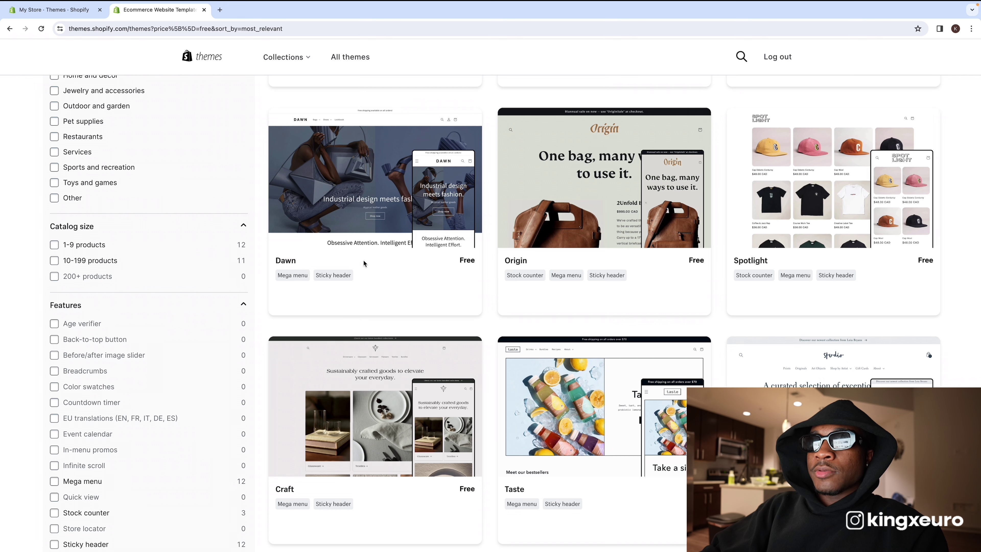
{"action": "left_click", "coordinate": [204, 10]}
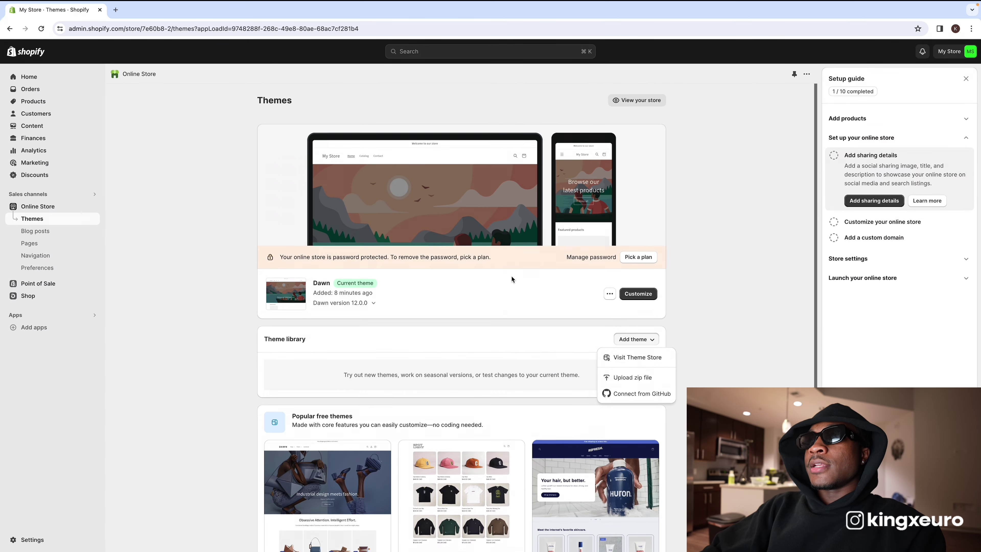
Step: Start customizing the current Dawn theme and open the logo's theme settings from the Header section
{"action": "left_click", "coordinate": [641, 295]}
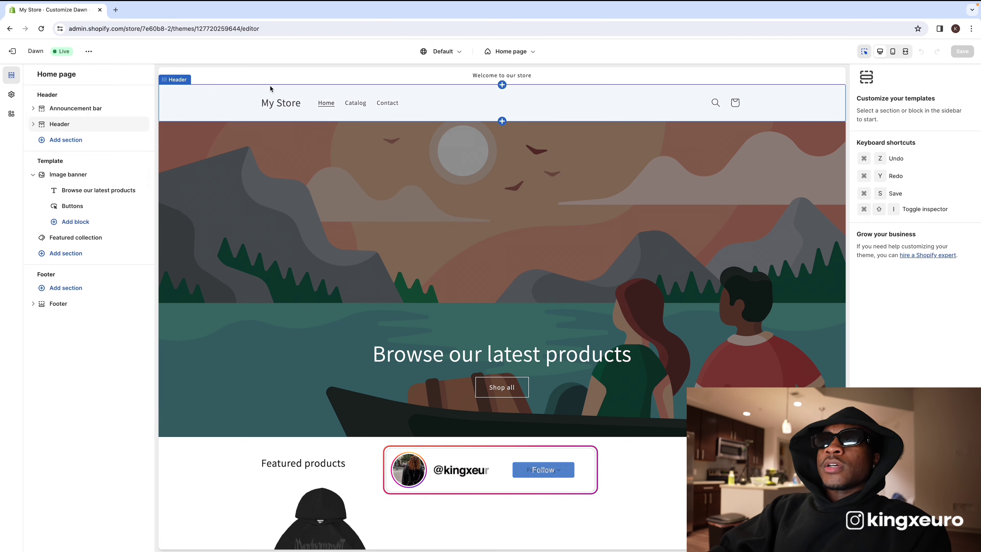
{"action": "left_click", "coordinate": [282, 112]}
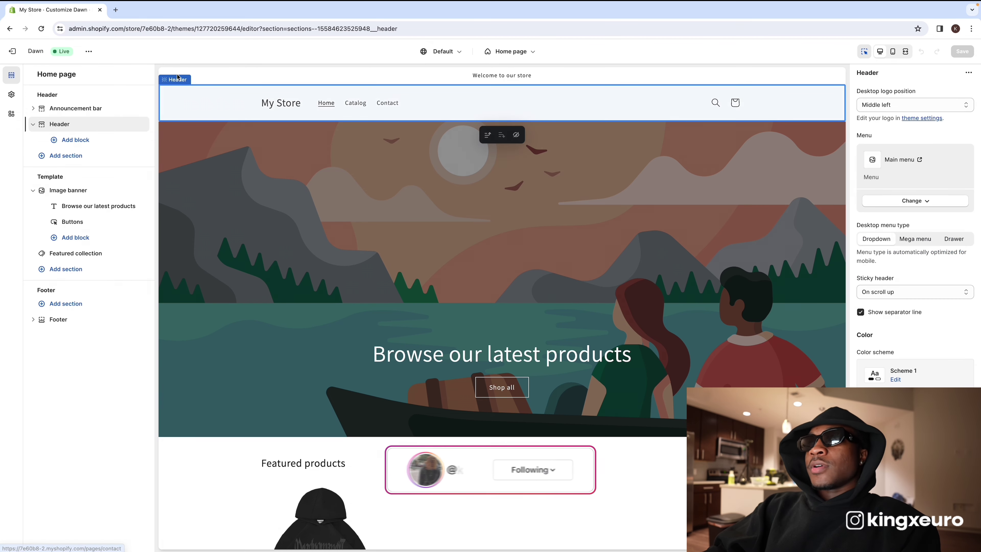
{"action": "left_click", "coordinate": [926, 118]}
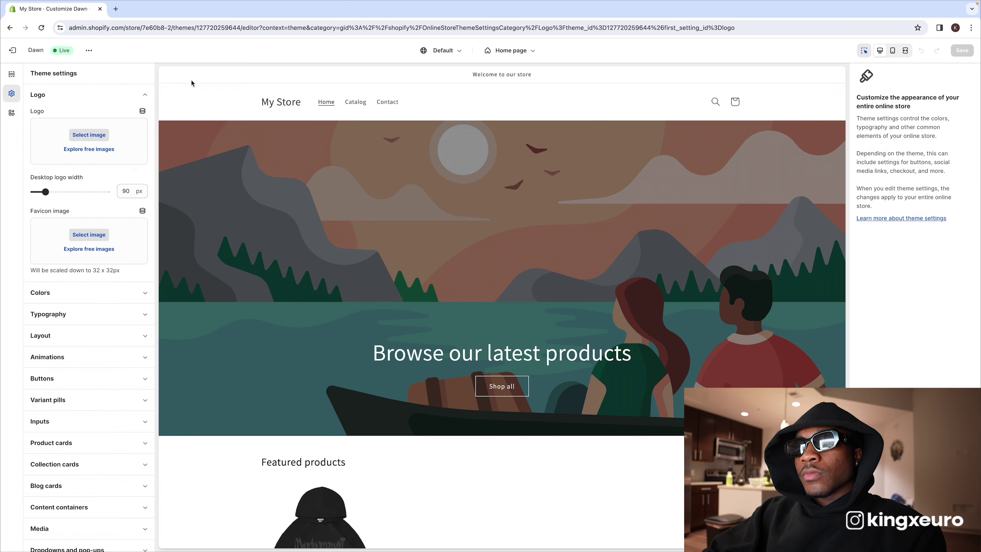
{"action": "left_click", "coordinate": [287, 157]}
{"action": "left_click", "coordinate": [211, 96]}
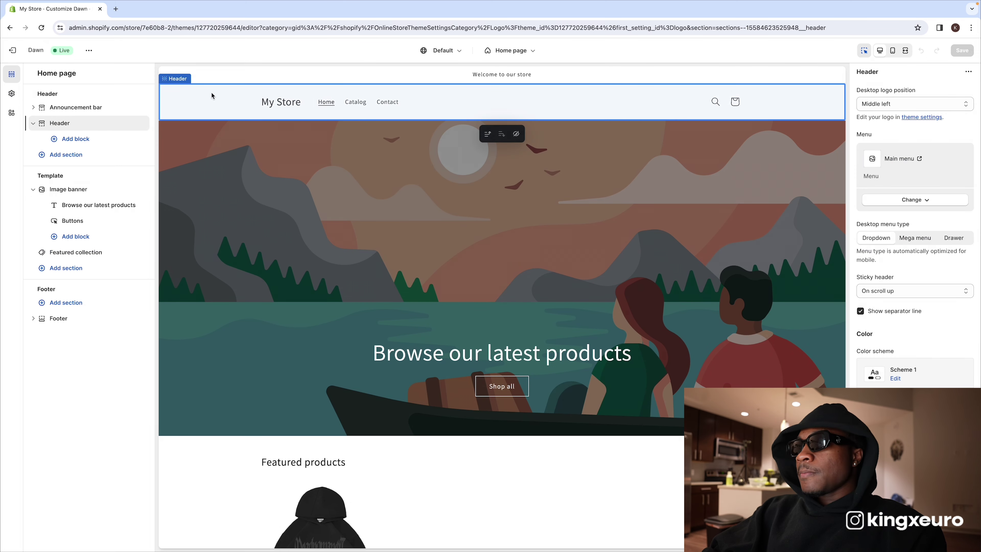
{"action": "left_click", "coordinate": [922, 117]}
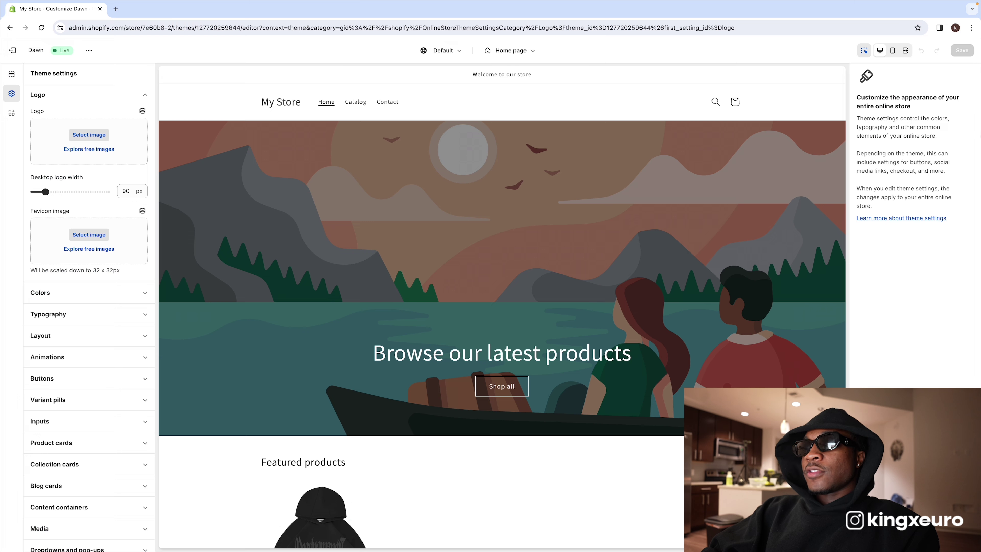
Step: Upload the DR_OG PNG and DR_Correct_Spin GIF and set DR_Correct_Spin as the store's logo
{"action": "left_click", "coordinate": [93, 135]}
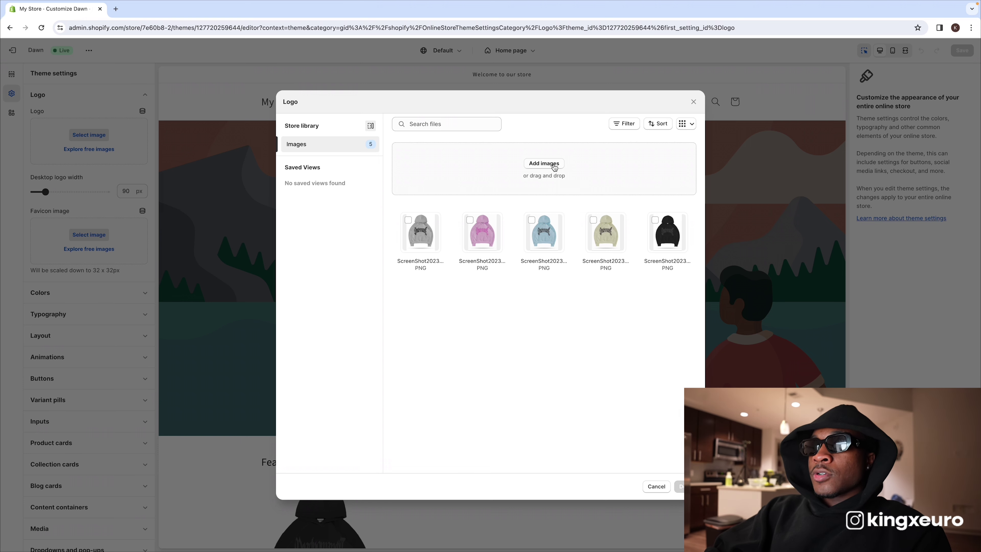
{"action": "left_click", "coordinate": [544, 163]}
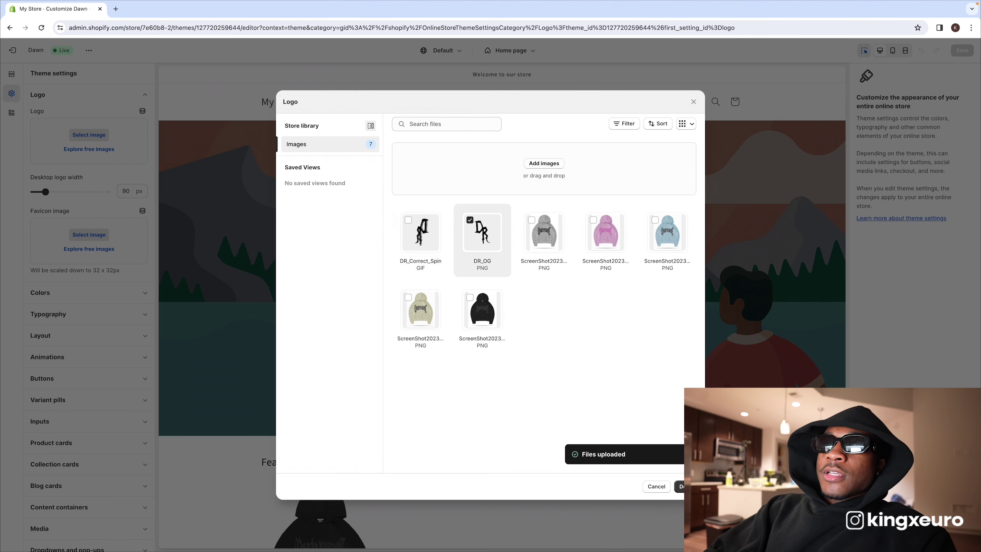
{"action": "left_click", "coordinate": [420, 232]}
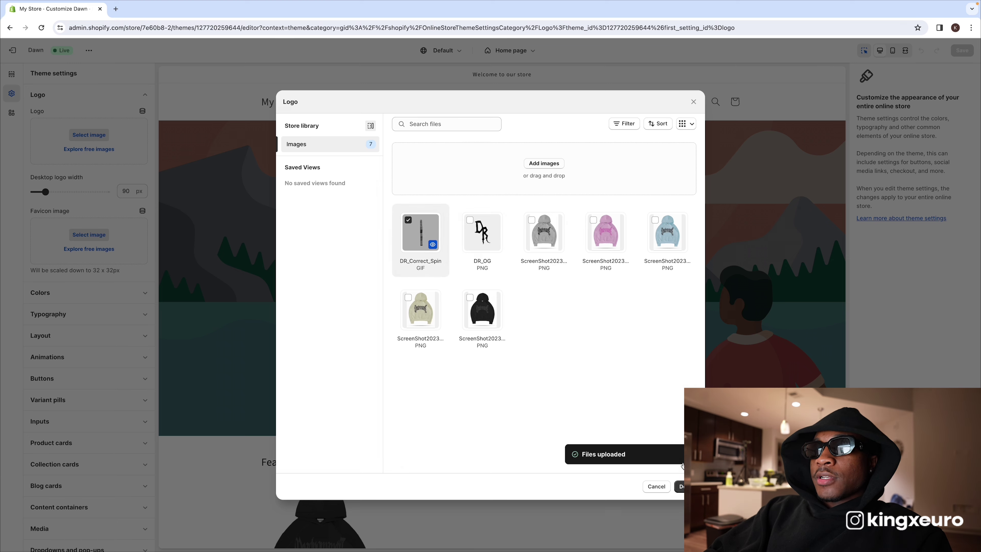
{"action": "left_click", "coordinate": [680, 487]}
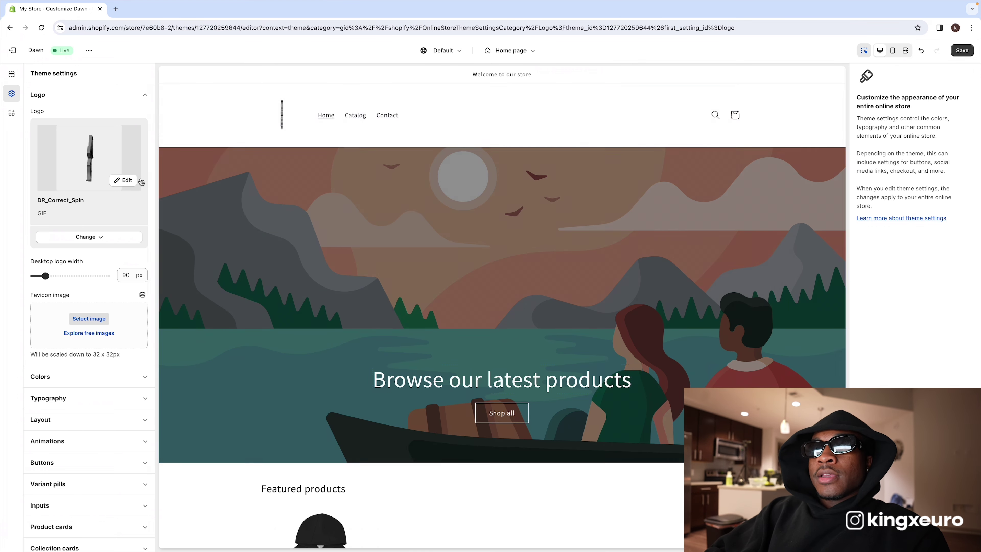
Step: Upload Home-Page.png from the Website folder as the first image of the home page's image banner
{"action": "left_click", "coordinate": [290, 115]}
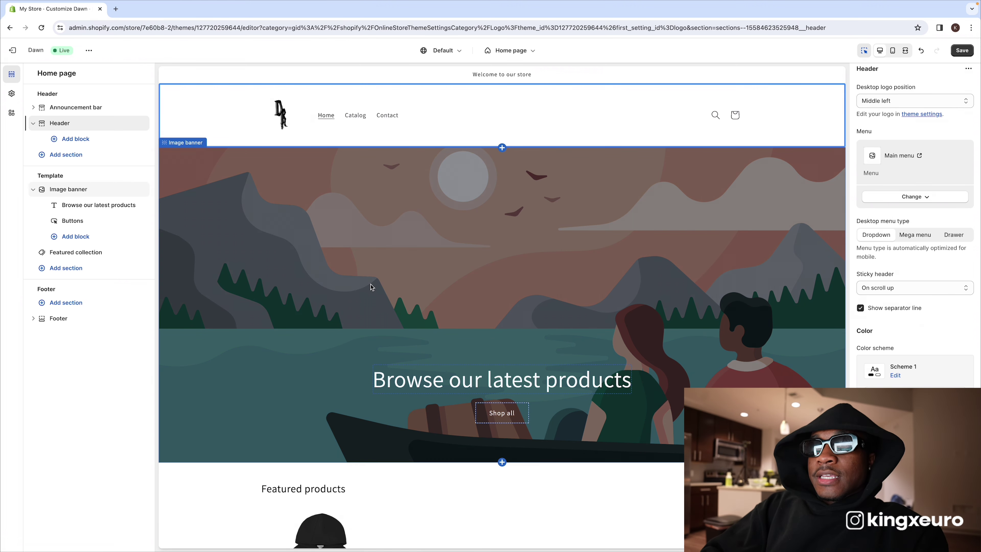
{"action": "left_click", "coordinate": [392, 331]}
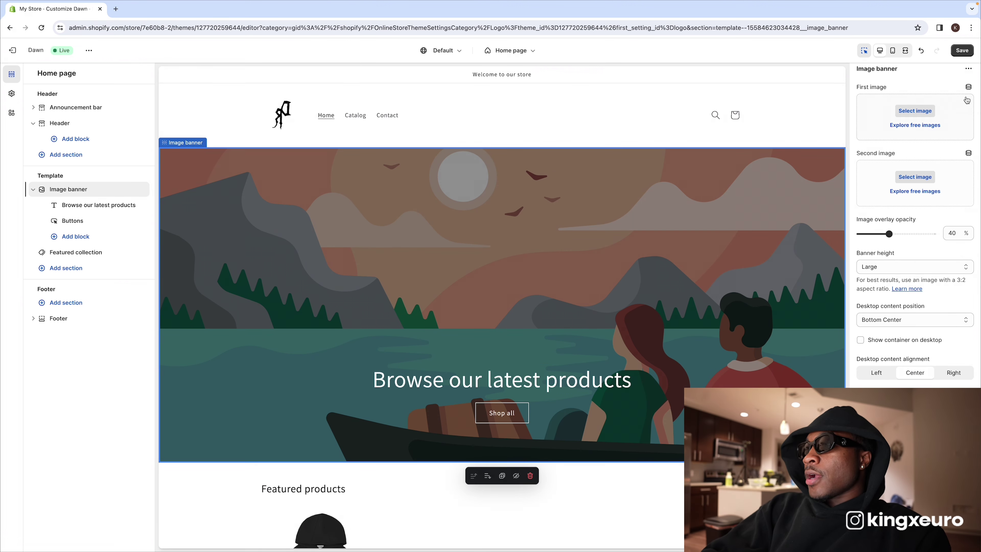
{"action": "left_click", "coordinate": [921, 112]}
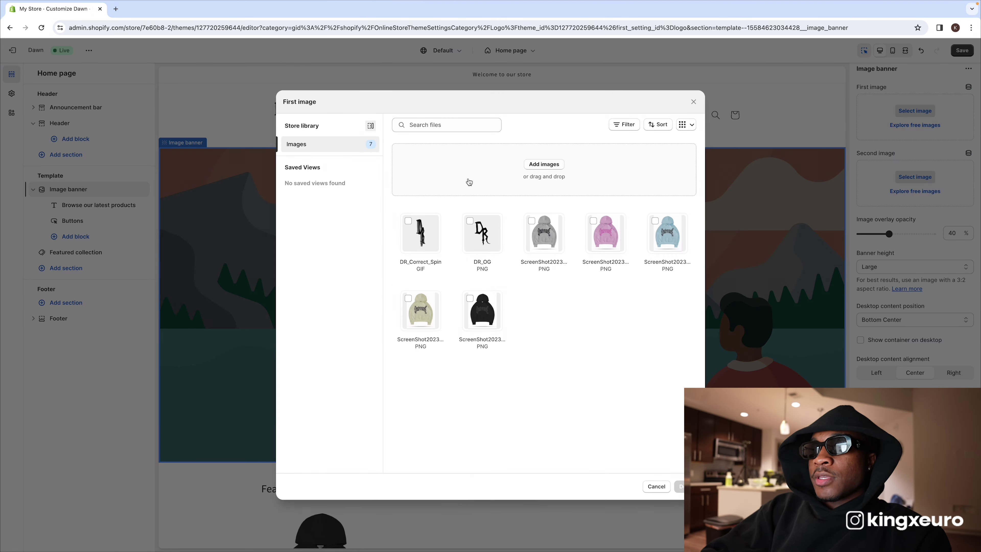
{"action": "left_click", "coordinate": [544, 164]}
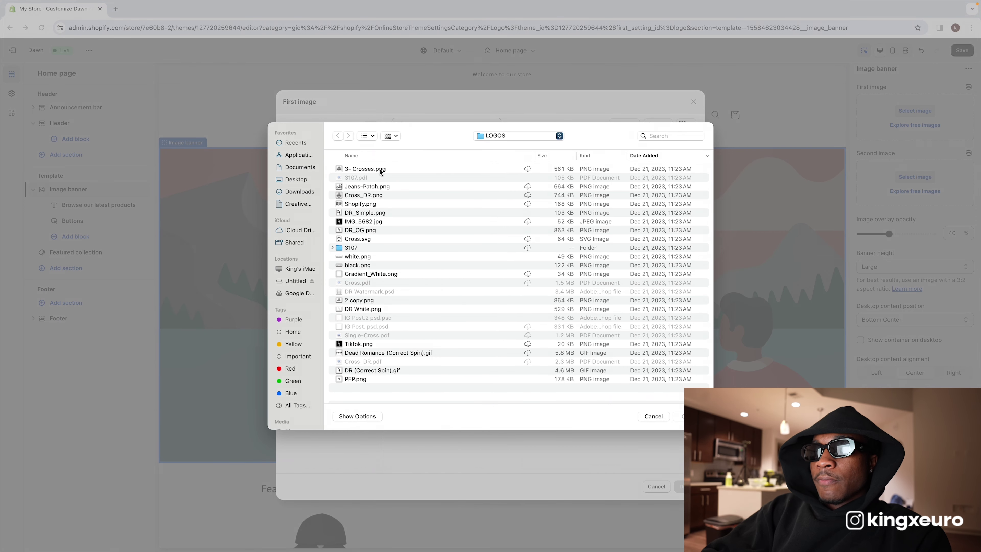
{"action": "left_click", "coordinate": [488, 141]}
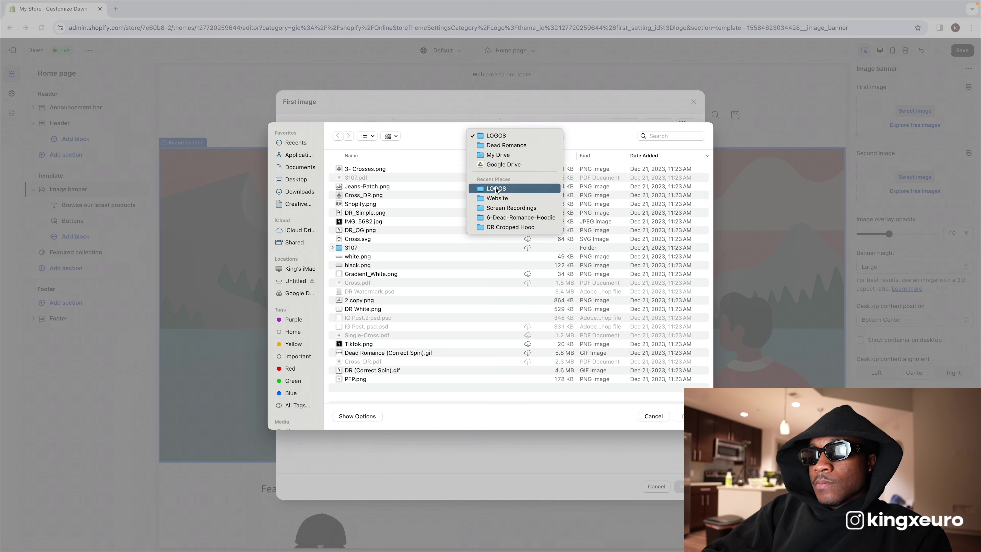
{"action": "left_click", "coordinate": [498, 201]}
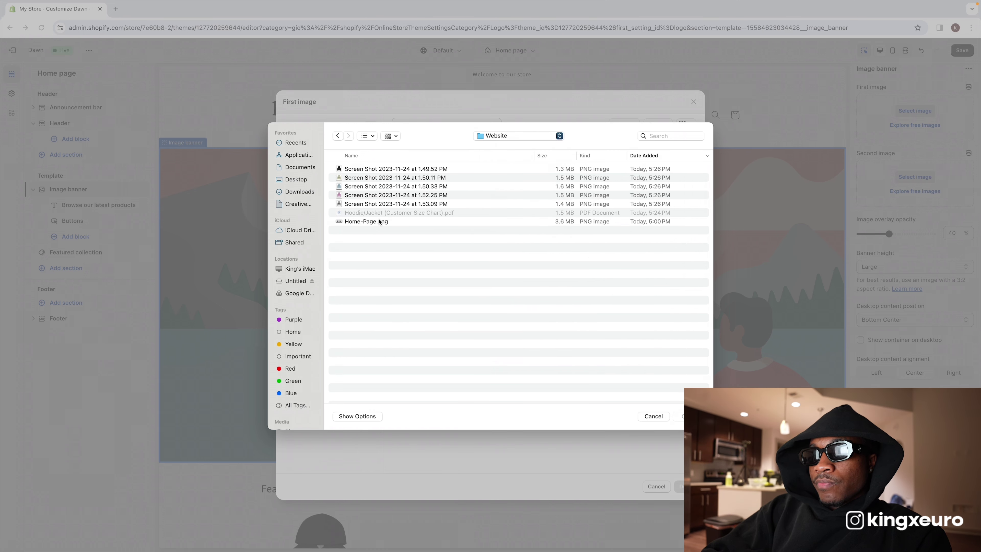
{"action": "left_click", "coordinate": [382, 223]}
{"action": "left_click", "coordinate": [693, 417]}
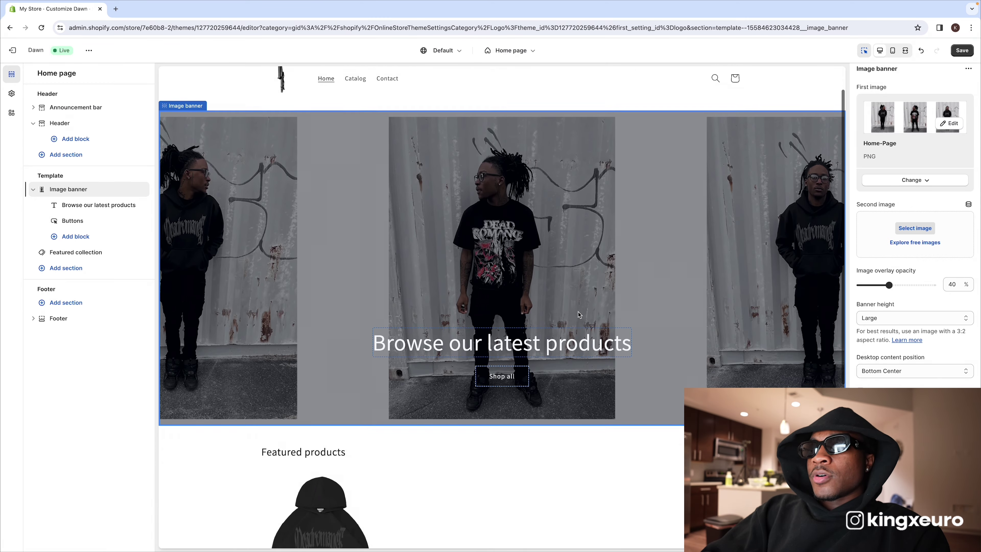
Step: Set the banner's image overlay opacity to 0% and change its first image to a version that fits all three photos in full
{"action": "left_click", "coordinate": [675, 432]}
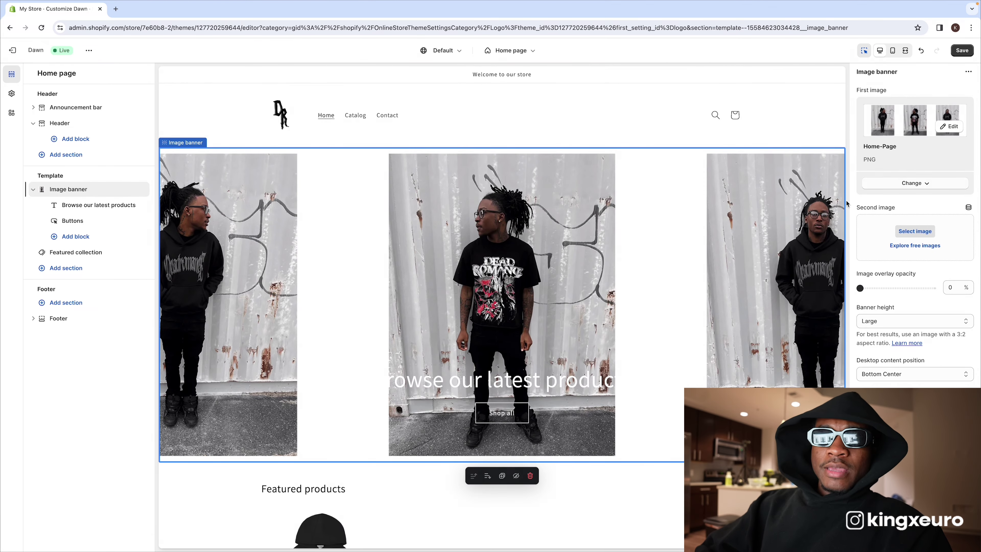
{"action": "left_click", "coordinate": [211, 131]}
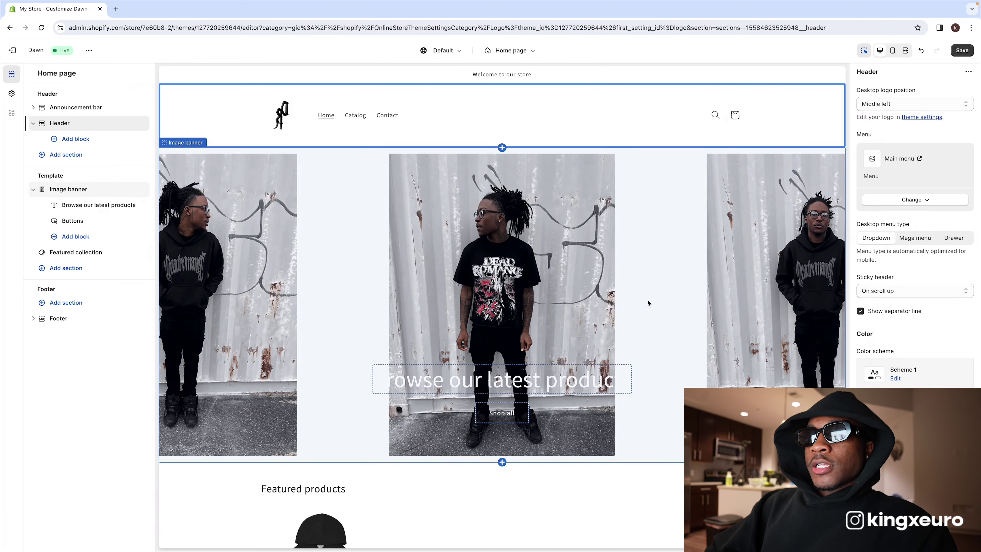
{"action": "left_click", "coordinate": [554, 273]}
{"action": "left_click", "coordinate": [927, 184]}
Step: Delete the "Browse our latest products" heading and the "Shop all" button block from the image banner
{"action": "left_click", "coordinate": [425, 380]}
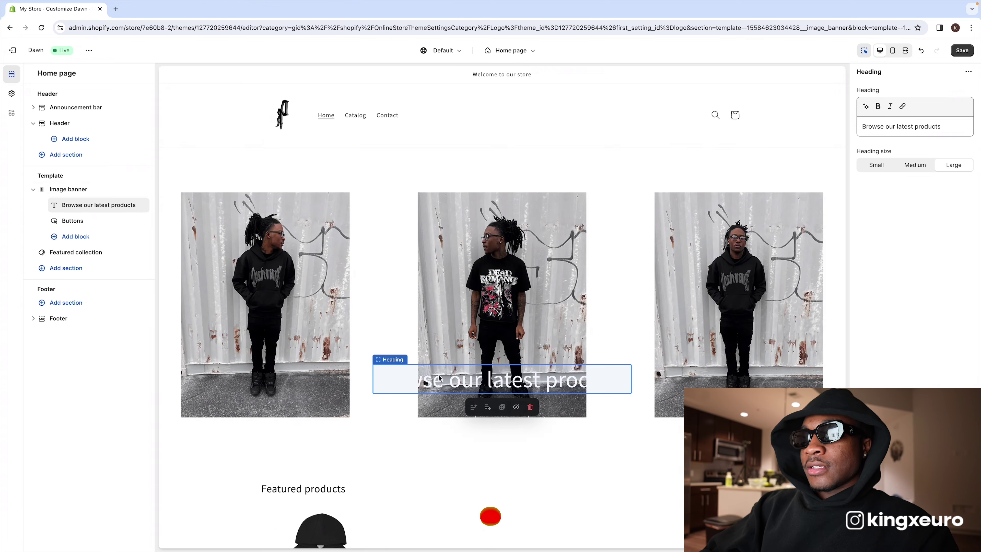
{"action": "triple_click", "coordinate": [957, 123]}
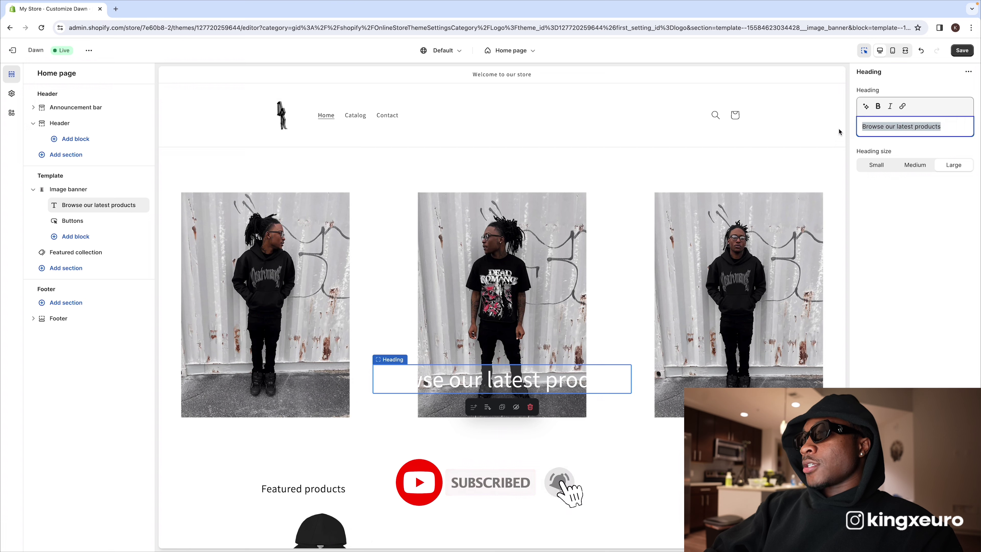
{"action": "left_click", "coordinate": [943, 133]}
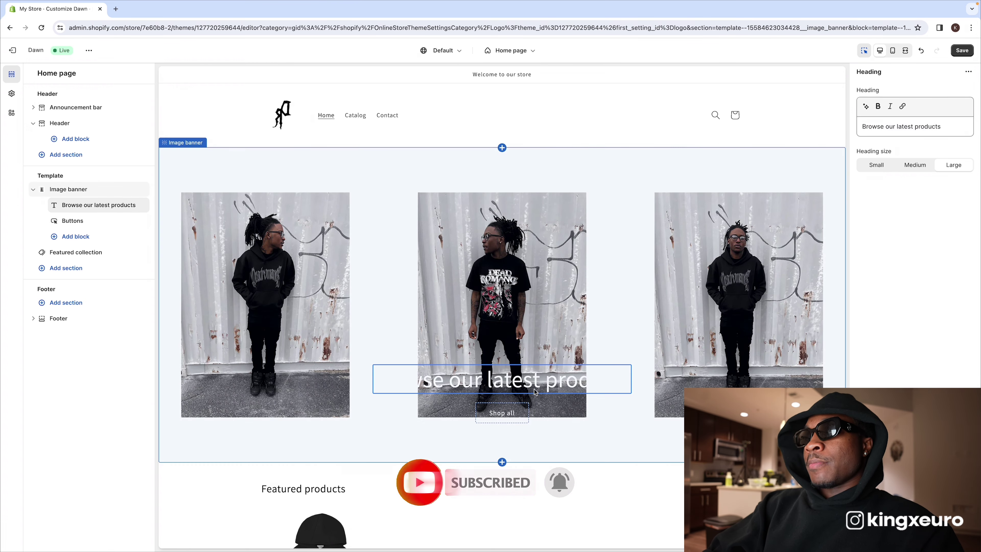
{"action": "left_click", "coordinate": [541, 401]}
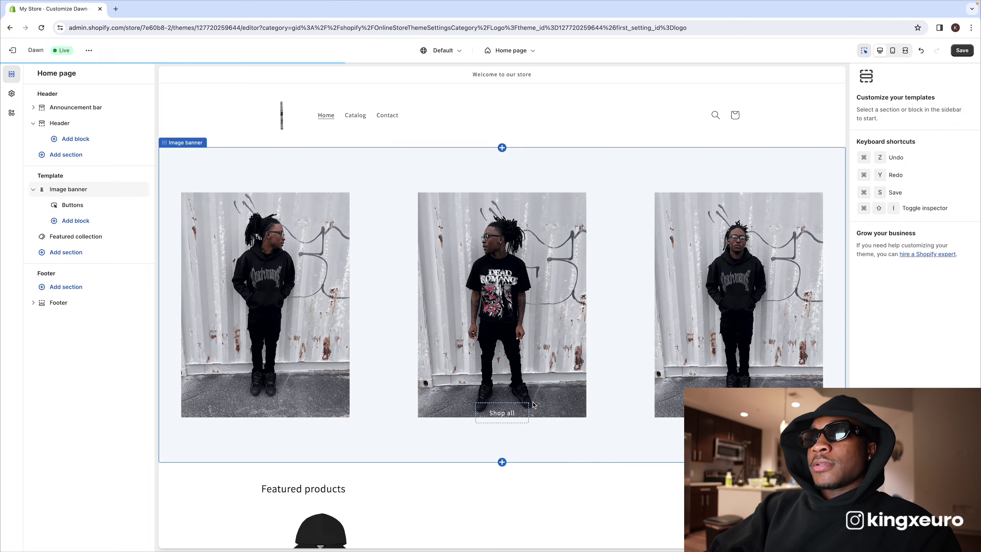
{"action": "left_click", "coordinate": [522, 419]}
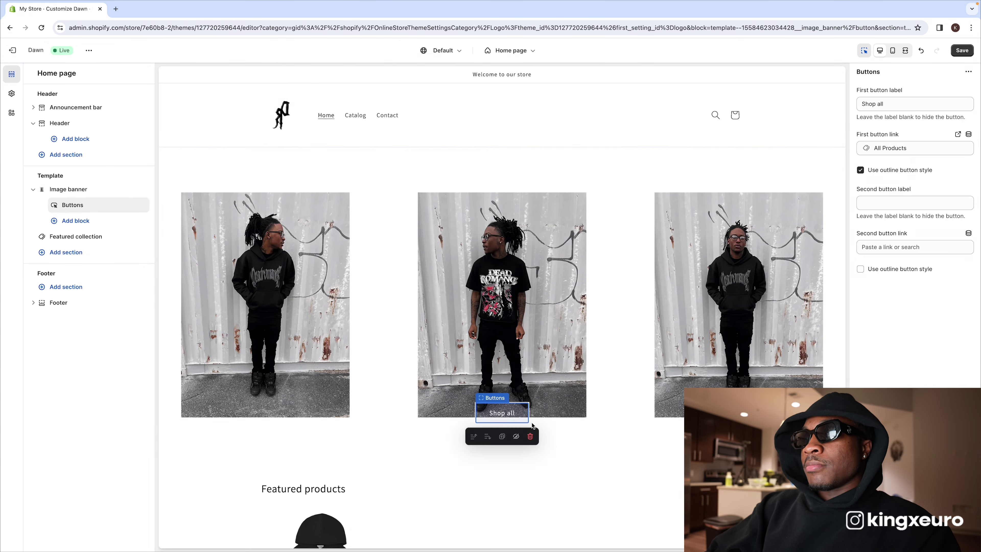
{"action": "left_click", "coordinate": [531, 437]}
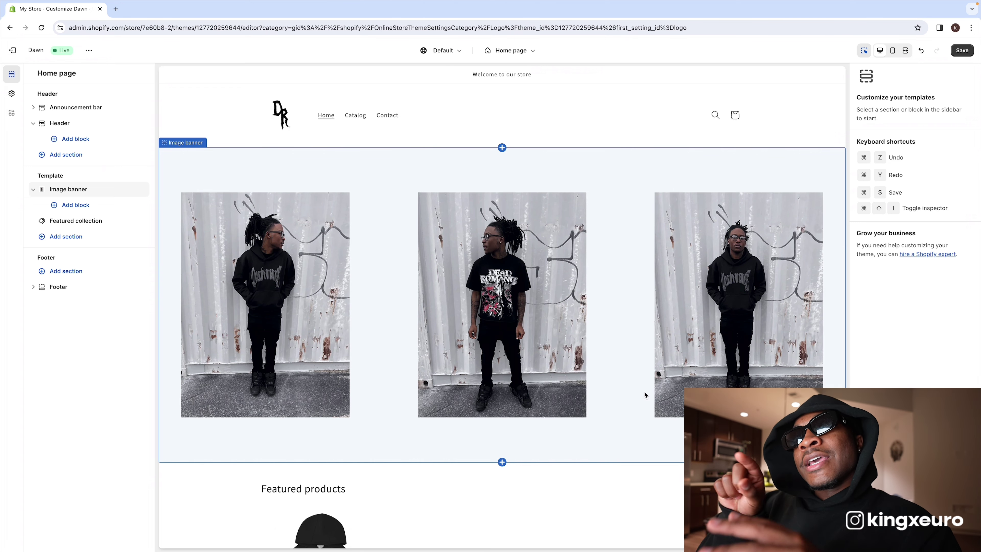
Step: Replace the announcement bar's text with "Free shipping on all orders over $80"
{"action": "left_click", "coordinate": [811, 75]}
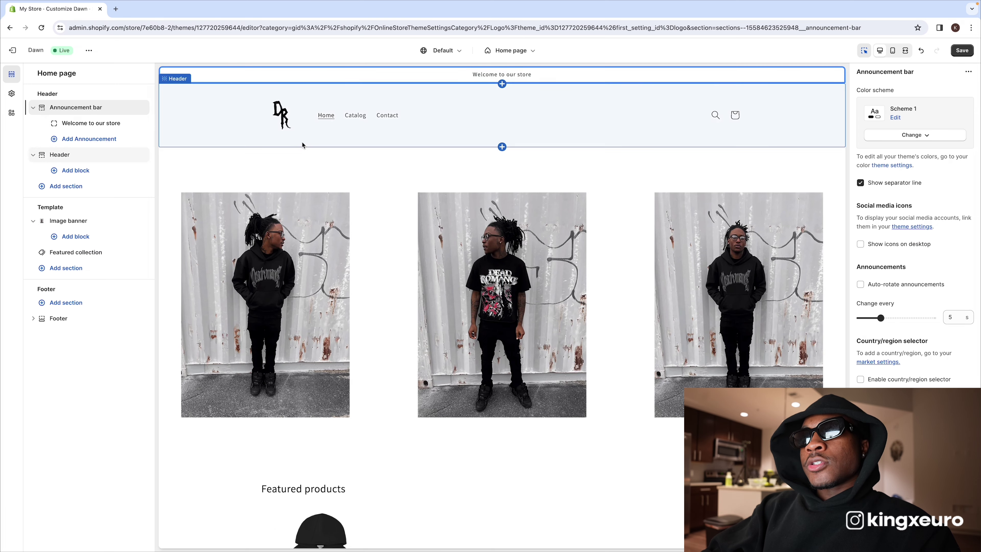
{"action": "left_click", "coordinate": [118, 129]}
{"action": "left_click", "coordinate": [480, 76]}
{"action": "left_click", "coordinate": [94, 126]}
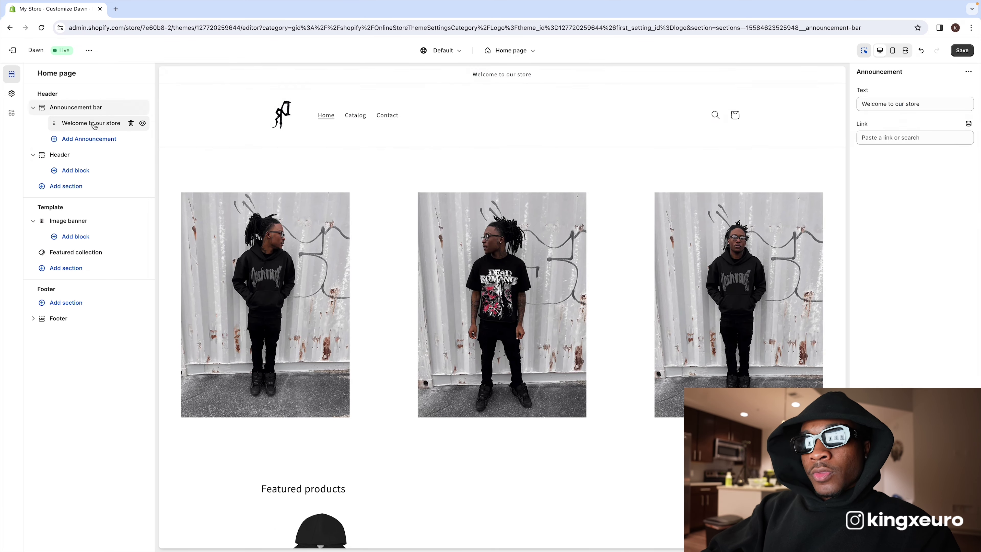
{"action": "triple_click", "coordinate": [918, 102]}
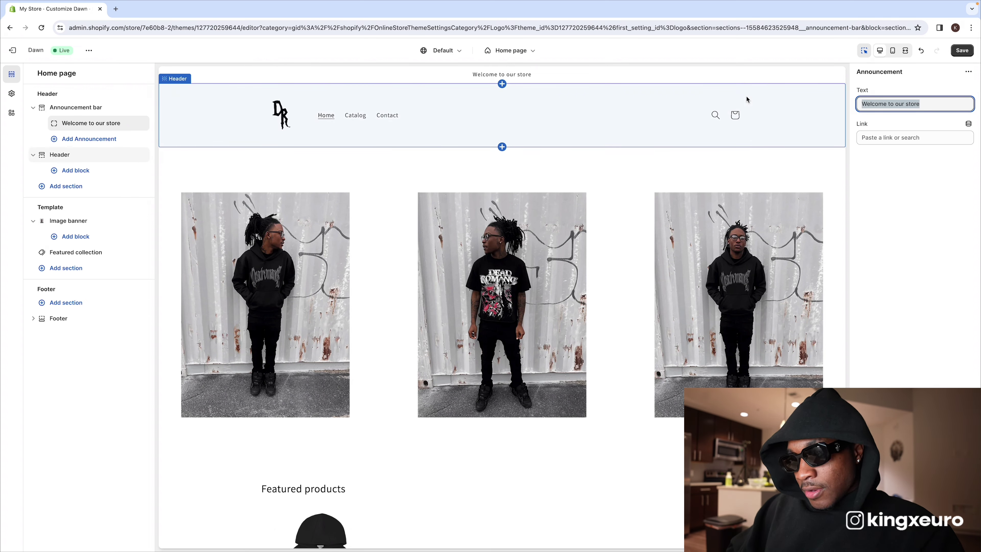
{"action": "type", "text": "Free"}
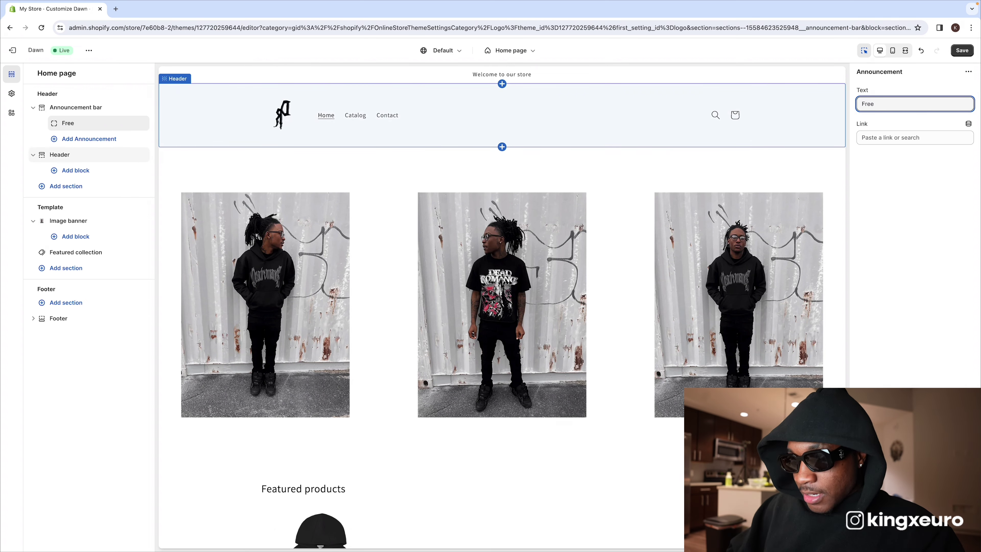
{"action": "type", "text": " S SHIPPING on all orders ver $"}
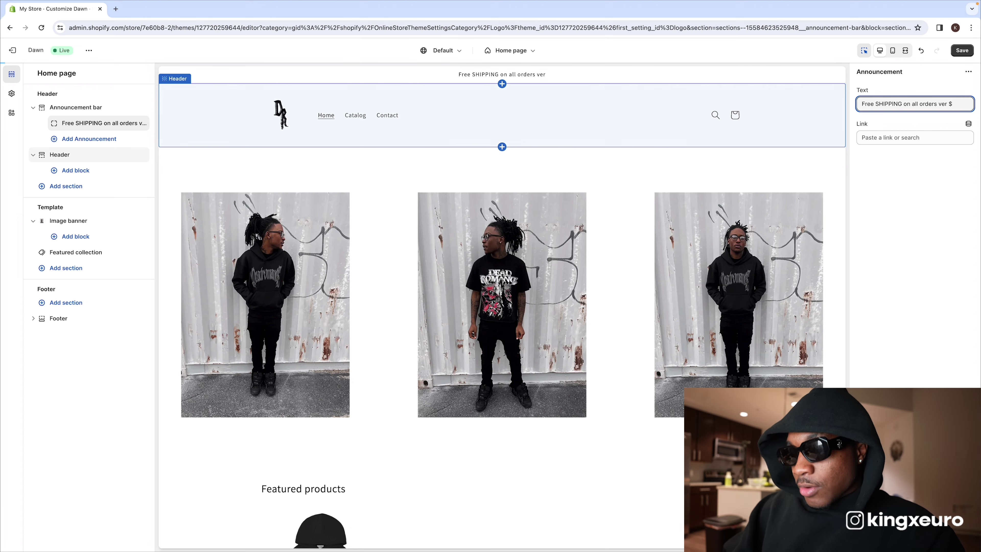
{"action": "type", "text": "80"}
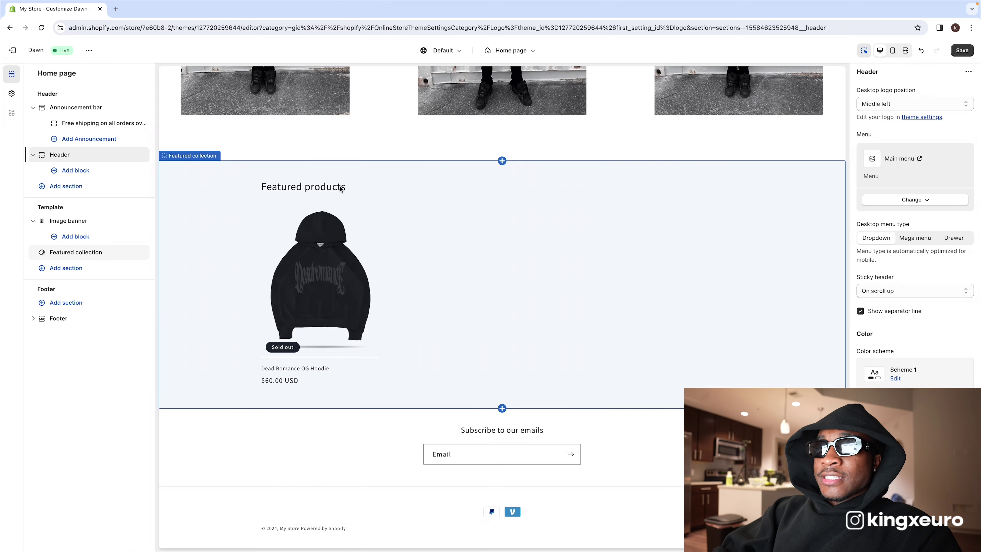
Step: Change the featured collection section's heading to "New Arrivals"
{"action": "left_click", "coordinate": [823, 203]}
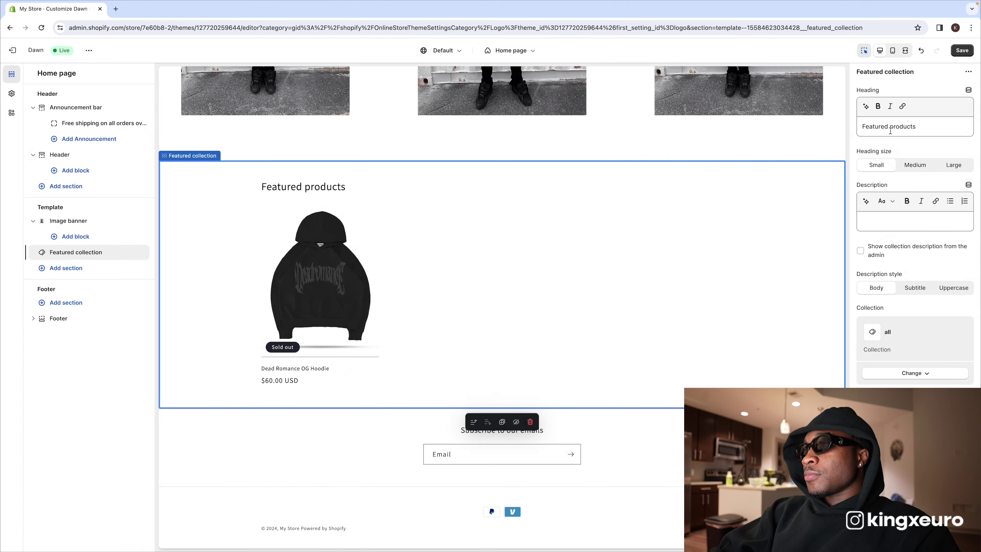
{"action": "key", "text": "ctrl+a"}
{"action": "type", "text": "eN"}
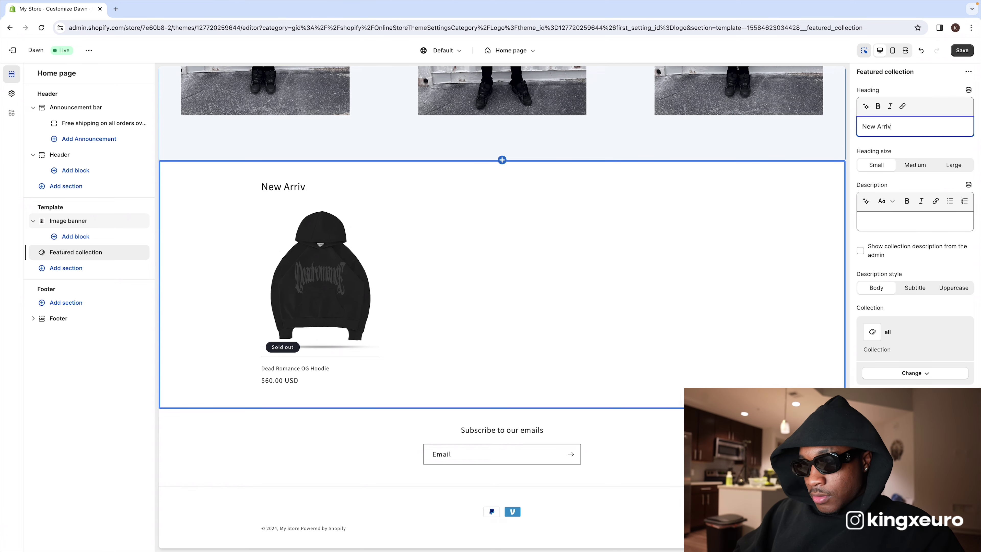
{"action": "left_click", "coordinate": [309, 422]}
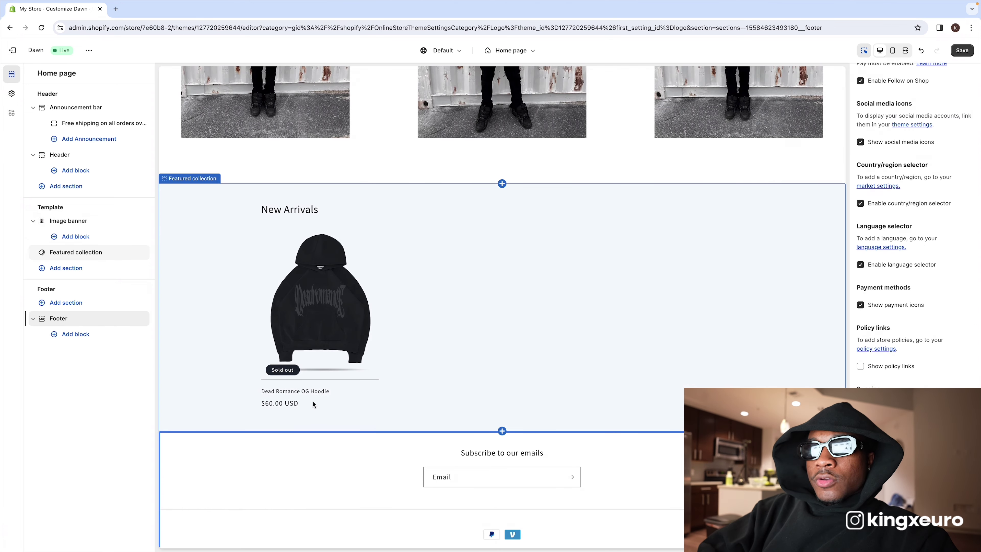
Step: Check the Dead Romance OG Hoodie's product page in the preview and exit the theme editor
{"action": "left_click", "coordinate": [313, 392]}
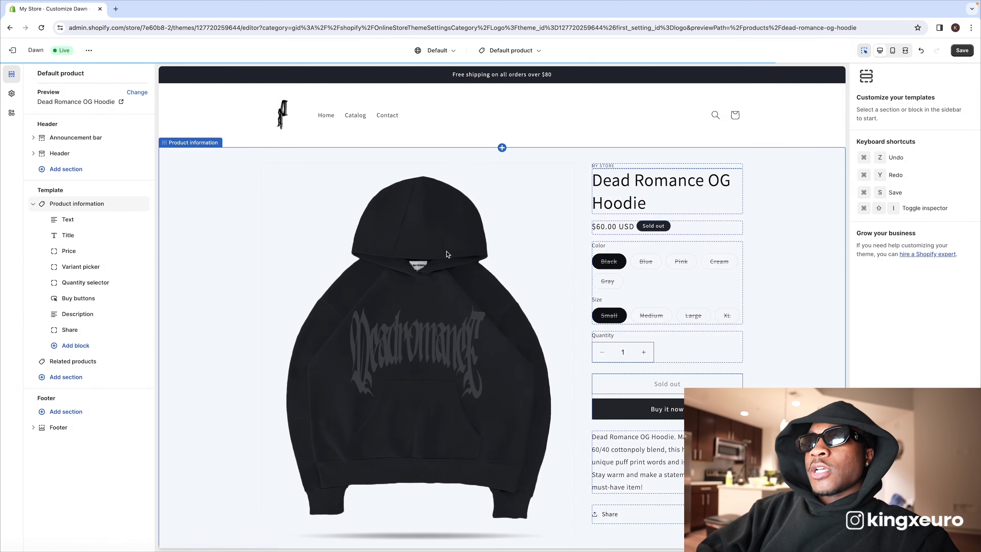
{"action": "left_click", "coordinate": [9, 27]}
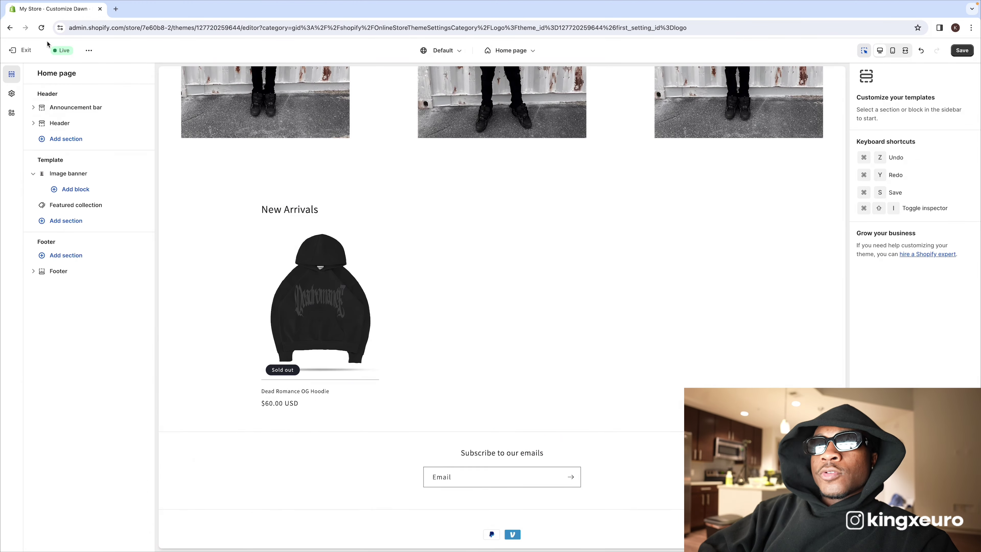
{"action": "left_click", "coordinate": [12, 51]}
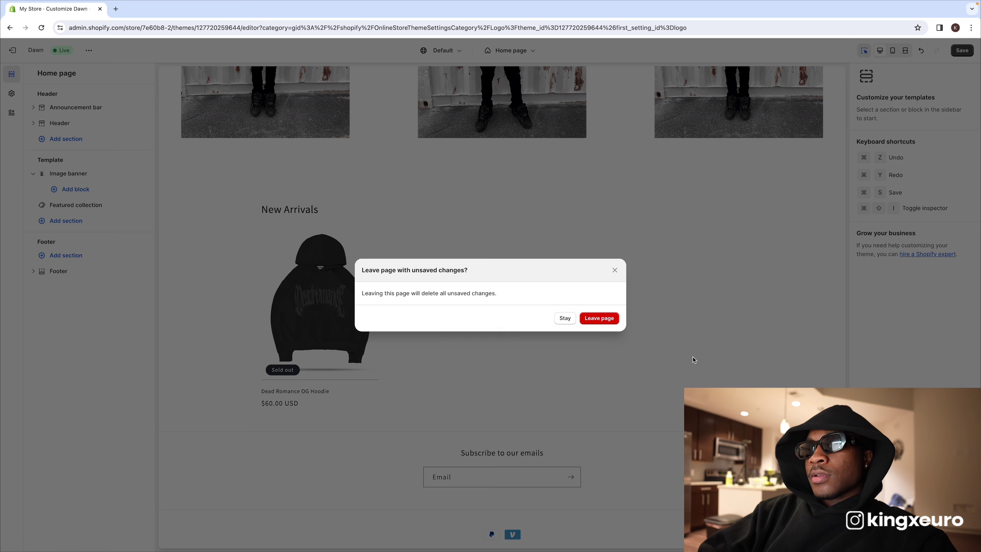
{"action": "left_click", "coordinate": [596, 319]}
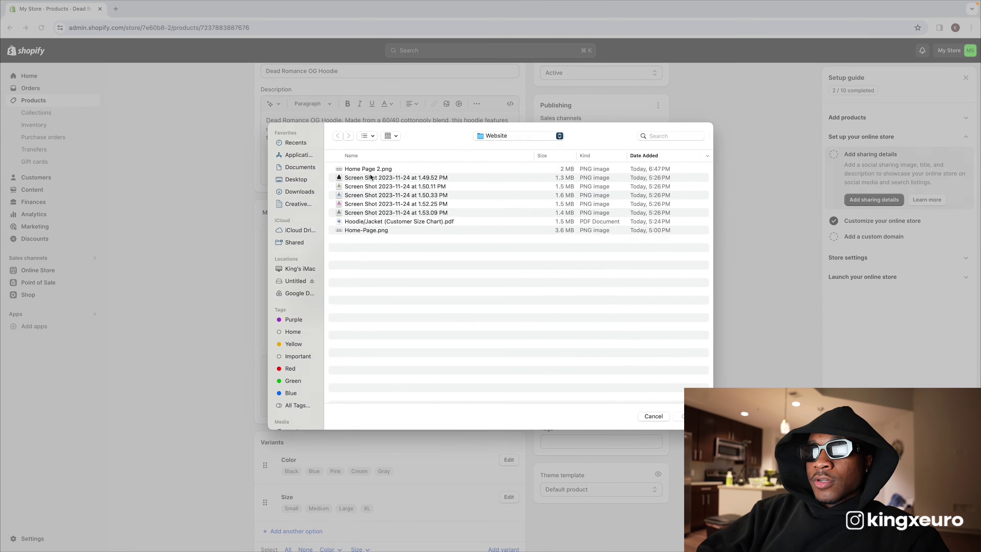
Step: Upload the image showing all five hoodie colors to the Dead Romance OG Hoodie and make it the first media item
{"action": "double_click", "coordinate": [370, 177]}
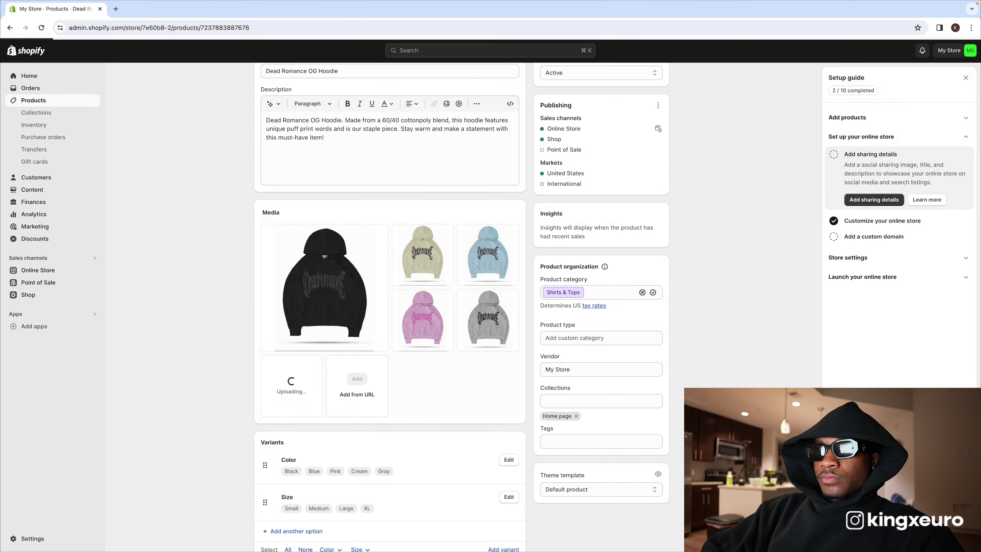
{"action": "left_click_drag", "start_coordinate": [281, 378], "coordinate": [285, 282]}
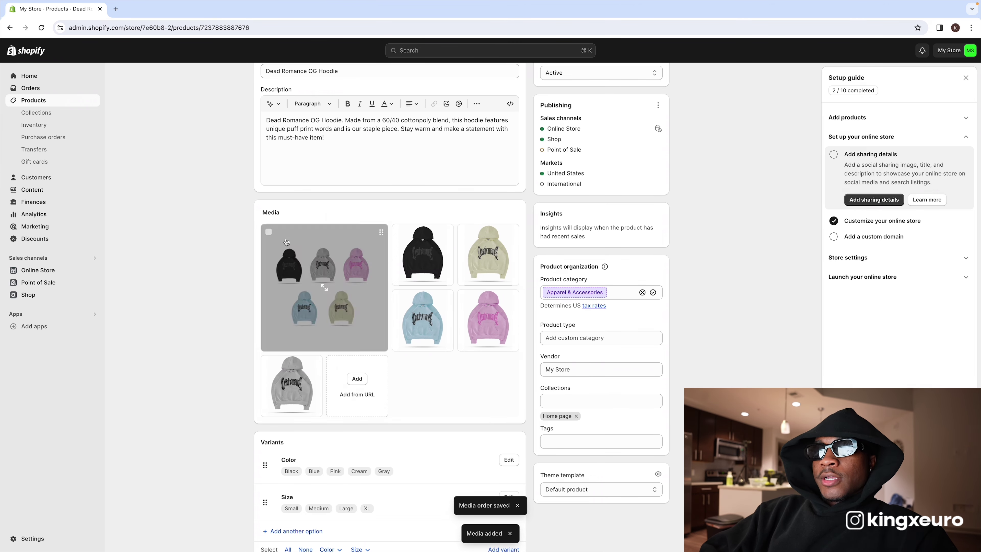
{"action": "scroll", "coordinate": [333, 284], "scroll_direction": "up", "scroll_amount": 2}
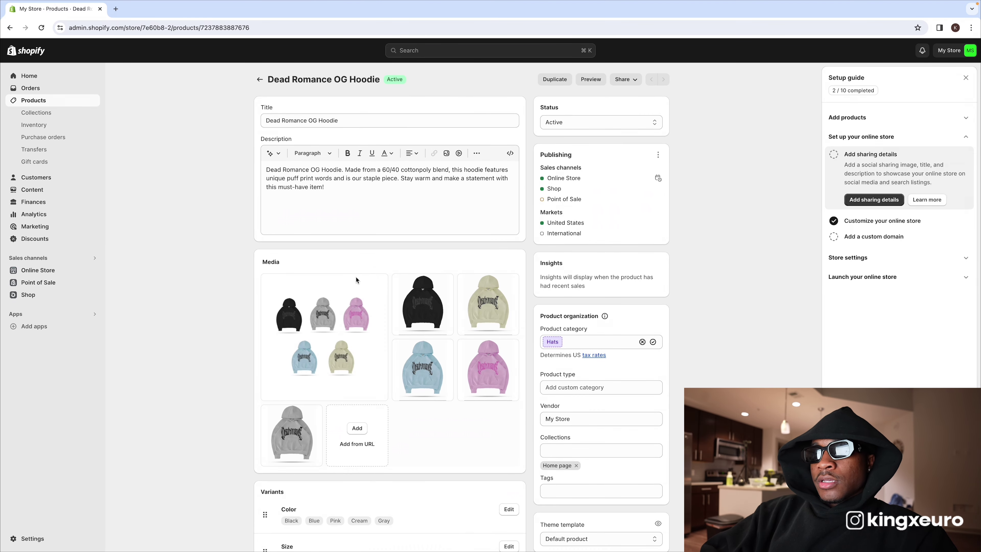
Step: Examine the size chart image in the hoodie's media and review the rest of the product's details
{"action": "scroll", "coordinate": [703, 366], "scroll_direction": "down", "scroll_amount": 5}
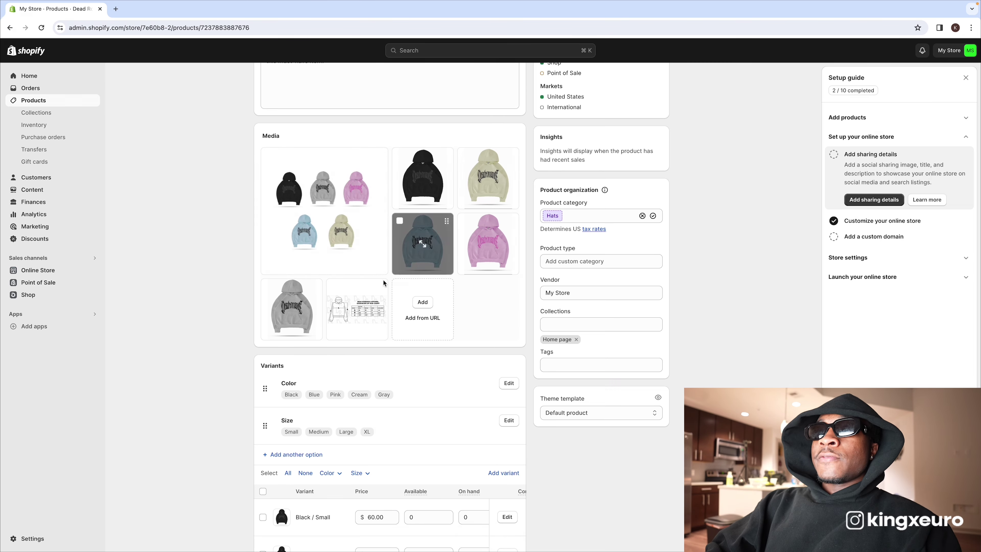
{"action": "scroll", "coordinate": [385, 277], "scroll_direction": "up", "scroll_amount": 1}
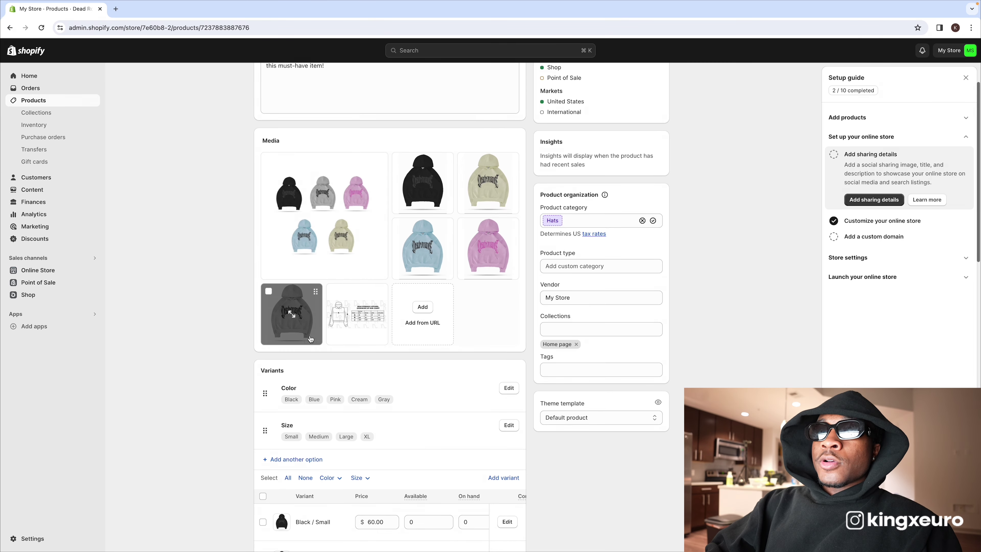
{"action": "left_click", "coordinate": [356, 312]}
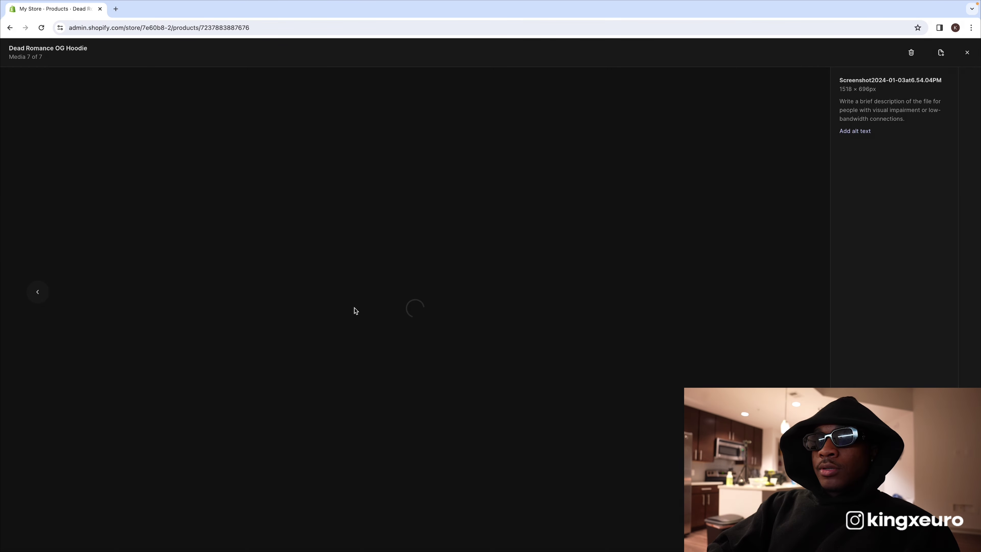
{"action": "left_click", "coordinate": [967, 52]}
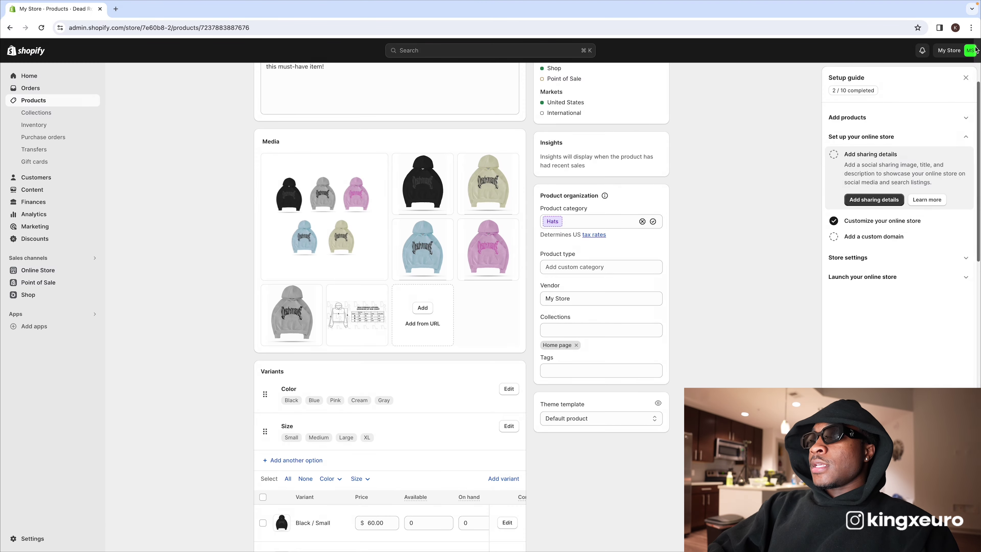
{"action": "scroll", "coordinate": [771, 132], "scroll_direction": "up", "scroll_amount": 3}
{"action": "scroll", "coordinate": [670, 95], "scroll_direction": "up", "scroll_amount": 1}
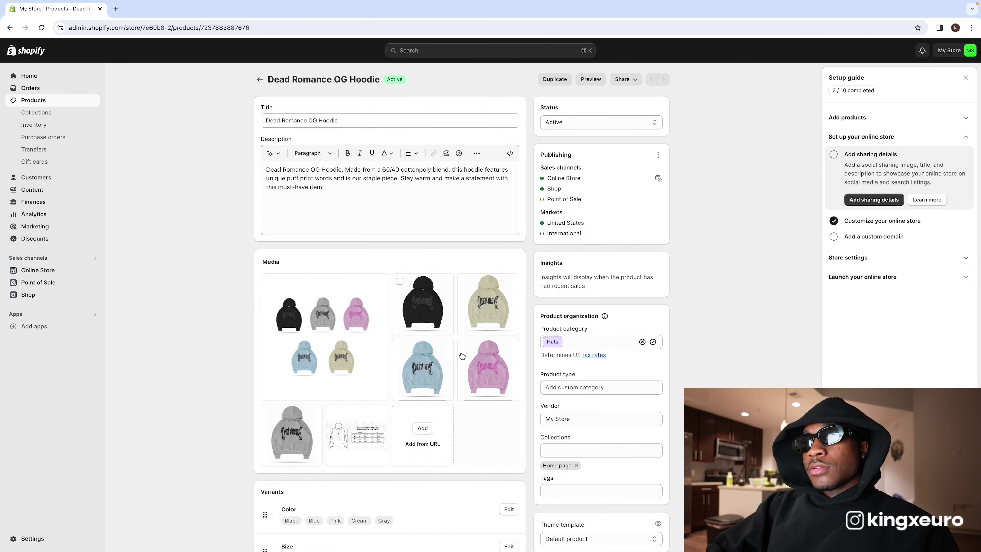
{"action": "scroll", "coordinate": [462, 356], "scroll_direction": "down", "scroll_amount": 15}
{"action": "scroll", "coordinate": [112, 112], "scroll_direction": "up", "scroll_amount": 20}
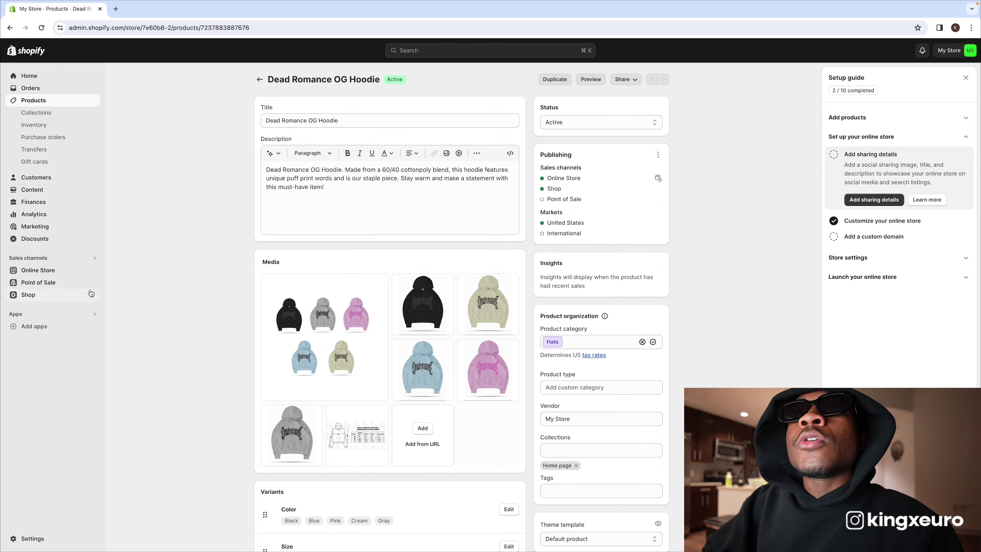
Step: View the Dawn theme's storefront in a new tab and examine the home page's banner and New Arrivals section
{"action": "left_click", "coordinate": [56, 272]}
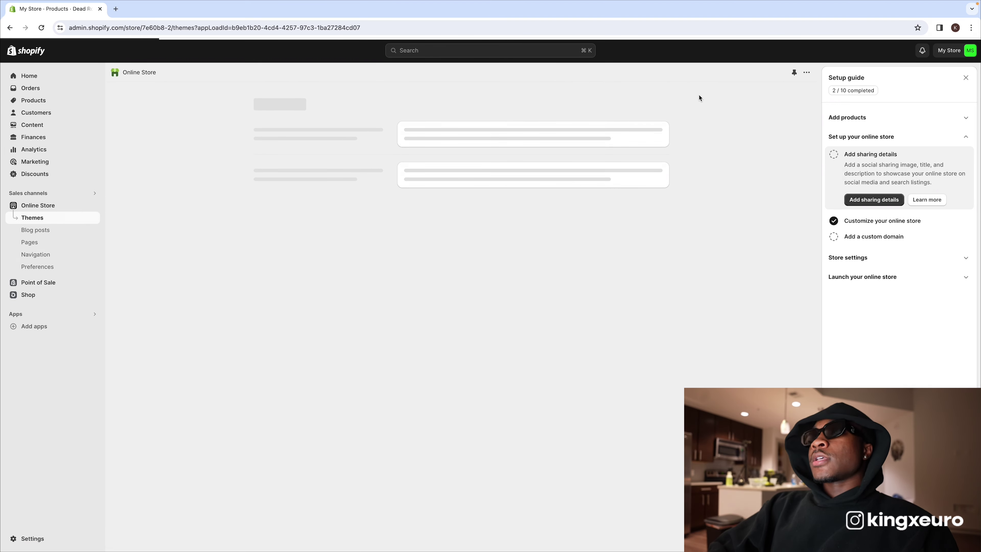
{"action": "left_click", "coordinate": [608, 285]}
{"action": "left_click", "coordinate": [574, 306]}
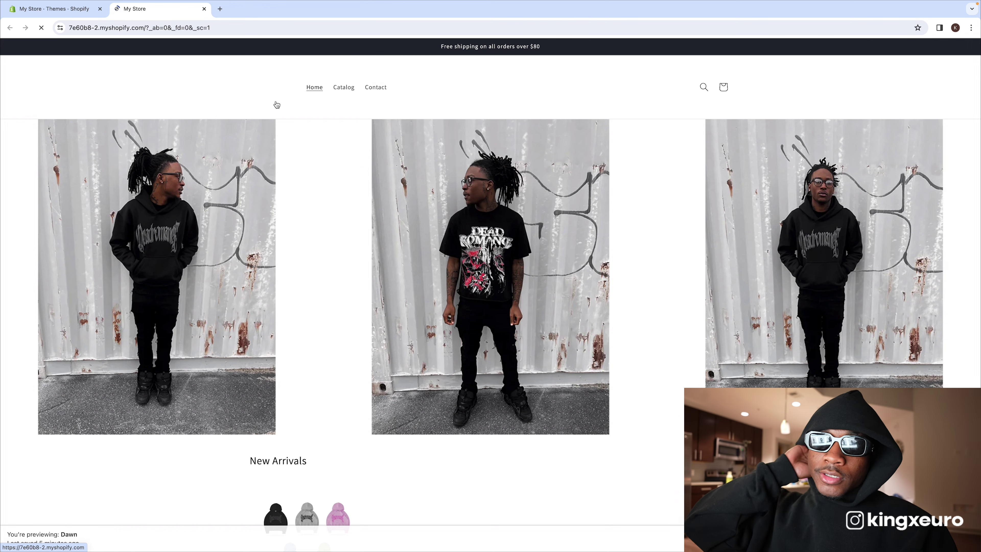
{"action": "scroll", "coordinate": [421, 133], "scroll_direction": "down", "scroll_amount": 2}
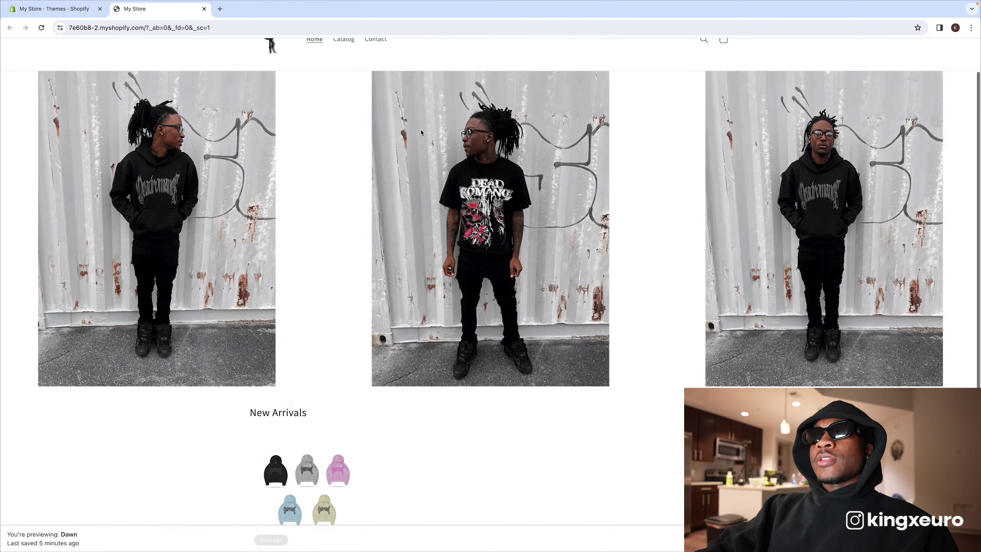
{"action": "scroll", "coordinate": [564, 255], "scroll_direction": "down", "scroll_amount": 5}
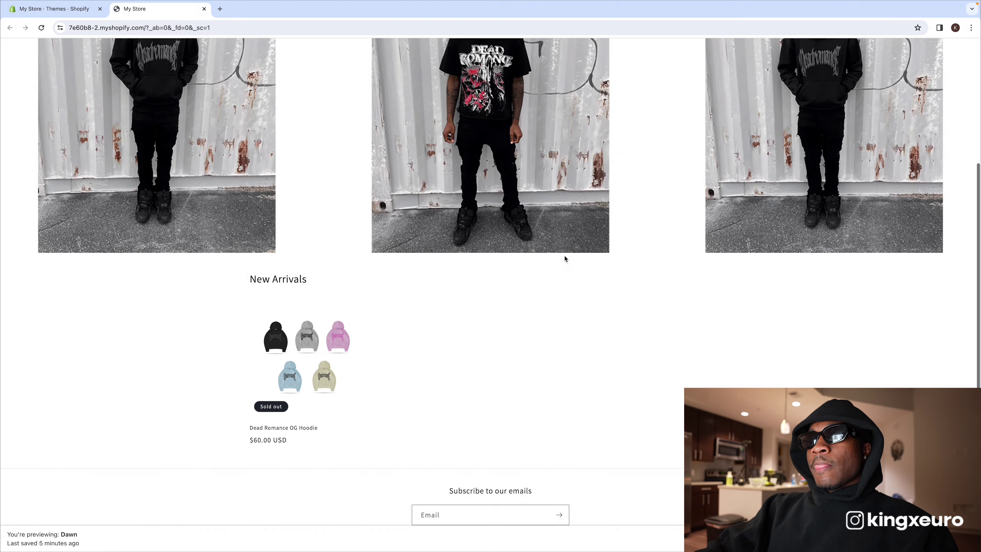
{"action": "scroll", "coordinate": [564, 255], "scroll_direction": "up", "scroll_amount": 8}
{"action": "scroll", "coordinate": [712, 281], "scroll_direction": "down", "scroll_amount": 2}
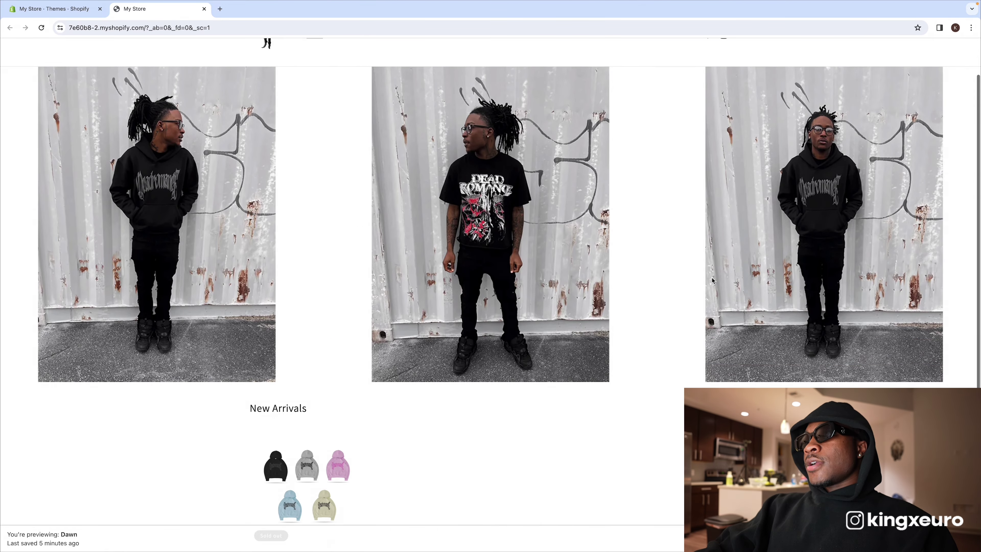
{"action": "scroll", "coordinate": [712, 280], "scroll_direction": "down", "scroll_amount": 5}
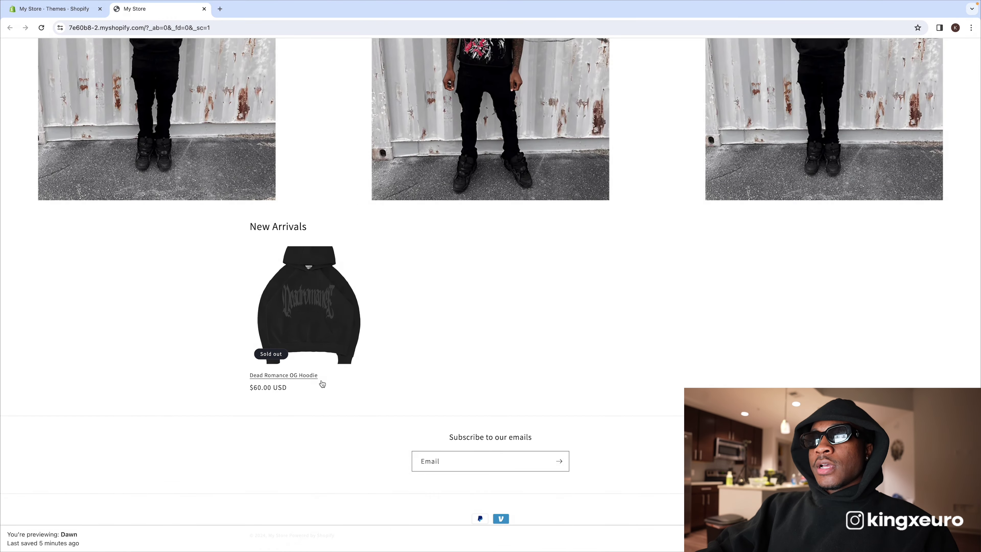
{"action": "scroll", "coordinate": [427, 329], "scroll_direction": "down", "scroll_amount": 1}
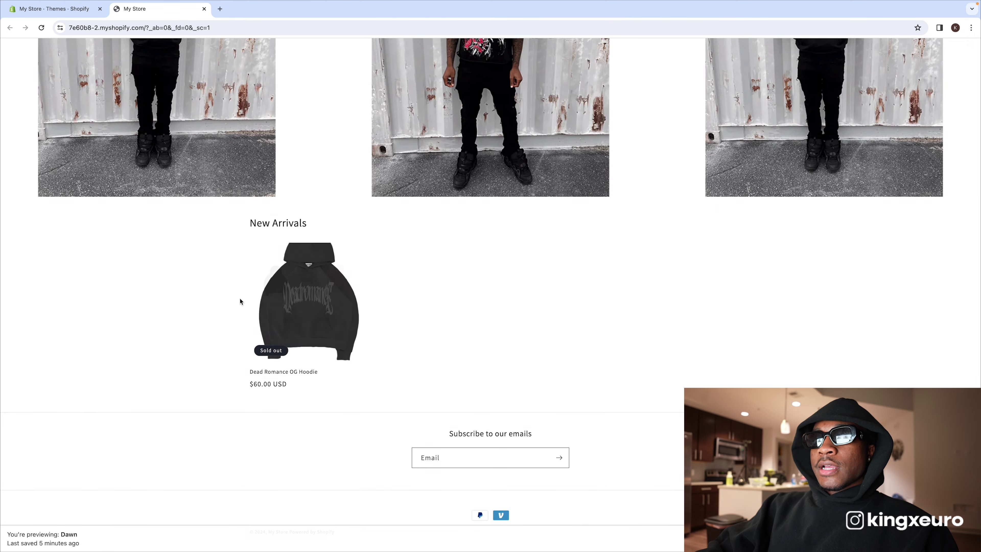
Step: Open the Dead Romance OG Hoodie's storefront page and view its Blue, Pink, Cream and Gray color variants
{"action": "left_click", "coordinate": [319, 328]}
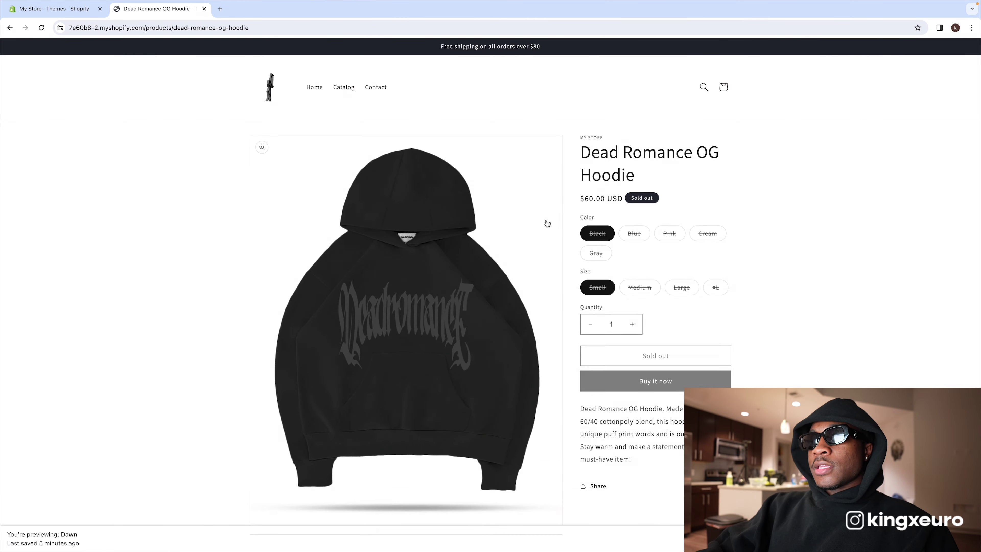
{"action": "left_click", "coordinate": [640, 236]}
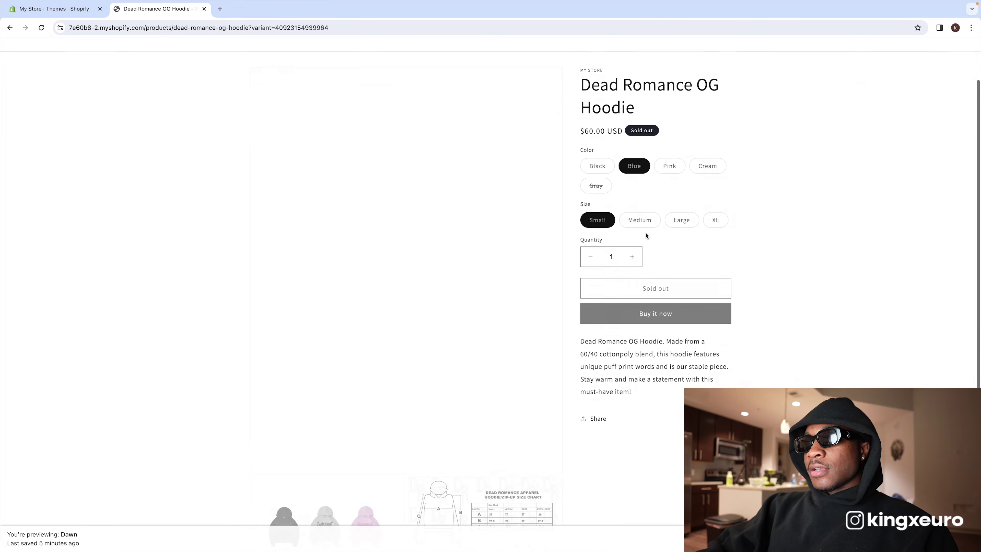
{"action": "left_click", "coordinate": [665, 155]}
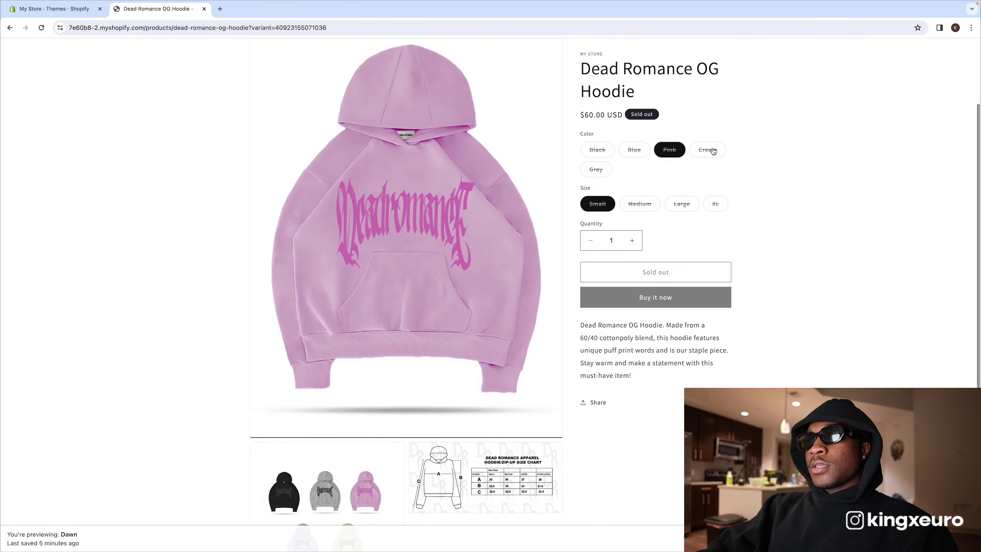
{"action": "left_click", "coordinate": [711, 151]}
{"action": "left_click", "coordinate": [610, 170]}
Step: Enlarge the size chart on the hoodie's storefront page and look through the enlarged product images
{"action": "scroll", "coordinate": [631, 247], "scroll_direction": "down", "scroll_amount": 3}
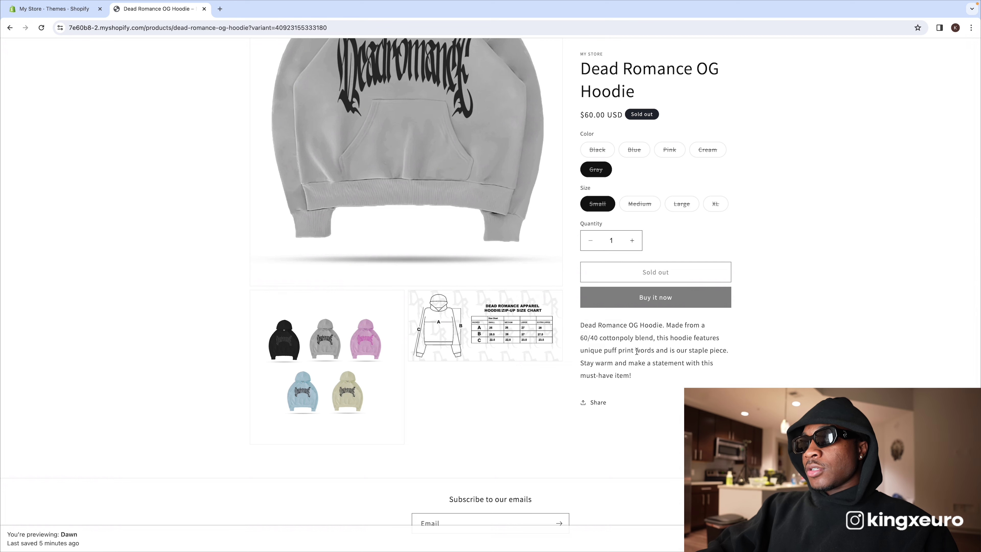
{"action": "left_click", "coordinate": [501, 336]}
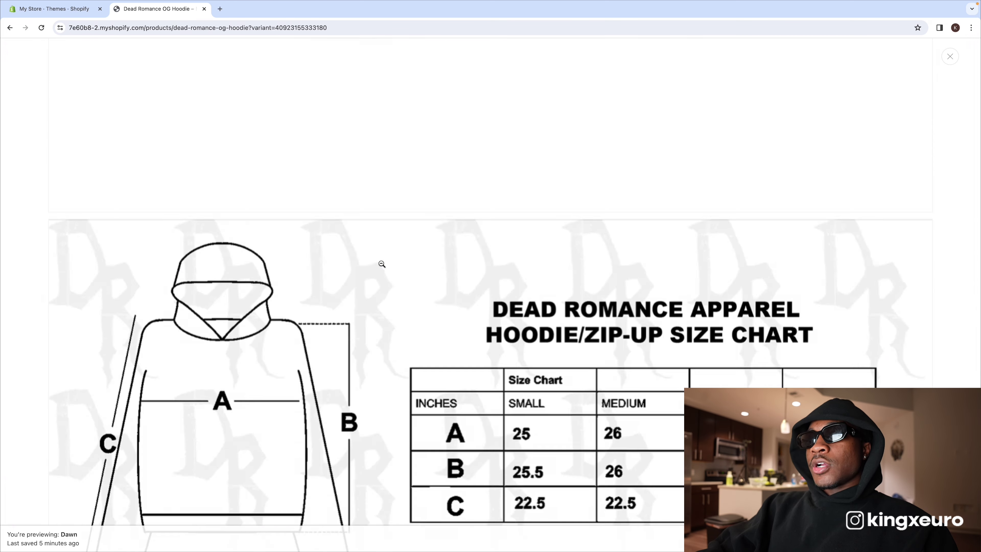
{"action": "scroll", "coordinate": [383, 263], "scroll_direction": "up", "scroll_amount": 15}
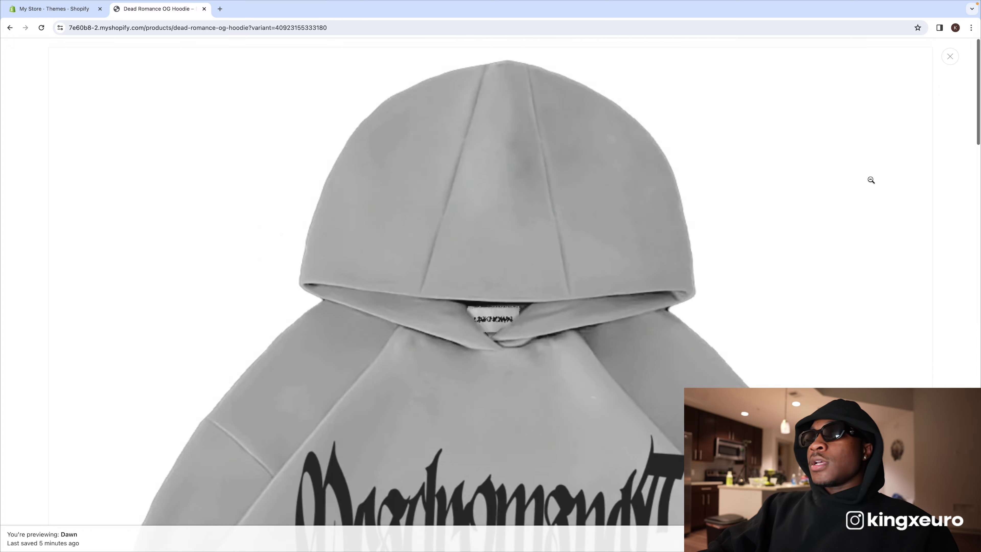
Step: Close the enlarged hoodie images, go to the storefront's home page and return to the store's theme administration
{"action": "left_click", "coordinate": [951, 57]}
{"action": "scroll", "coordinate": [678, 206], "scroll_direction": "down", "scroll_amount": 1}
{"action": "scroll", "coordinate": [679, 205], "scroll_direction": "up", "scroll_amount": 5}
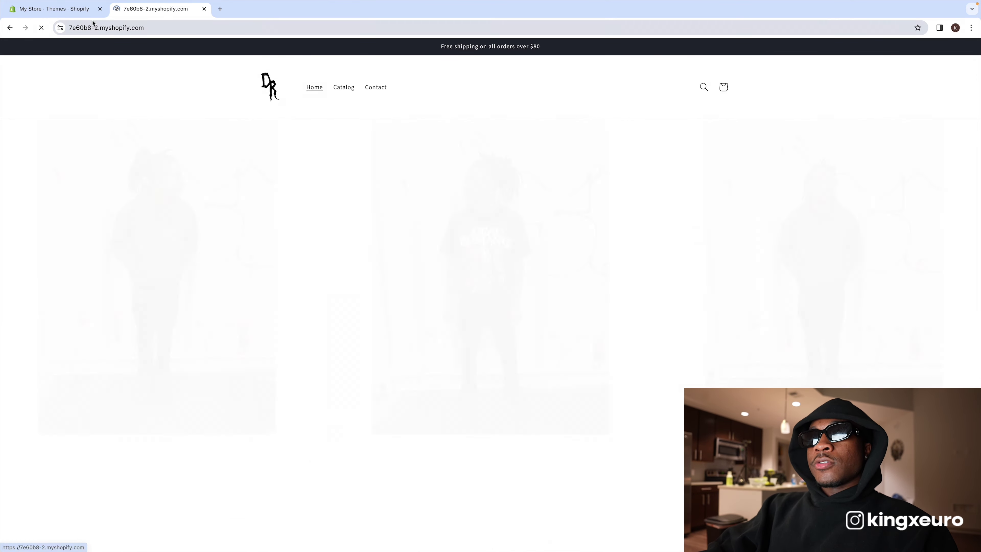
{"action": "left_click", "coordinate": [54, 9]}
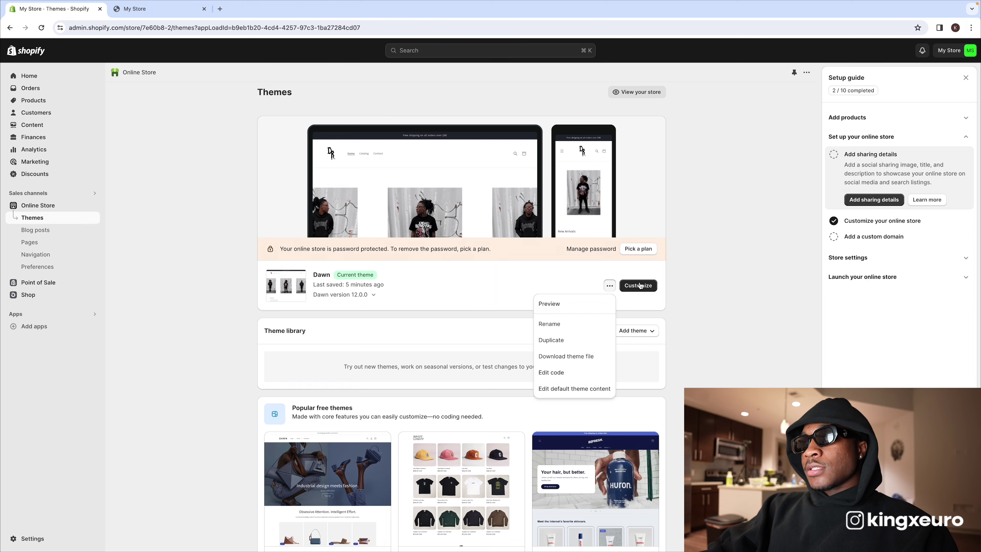
Step: View the Header section's settings in the Dawn theme editor, and leave the editor for the store's Navigation page
{"action": "left_click", "coordinate": [639, 285]}
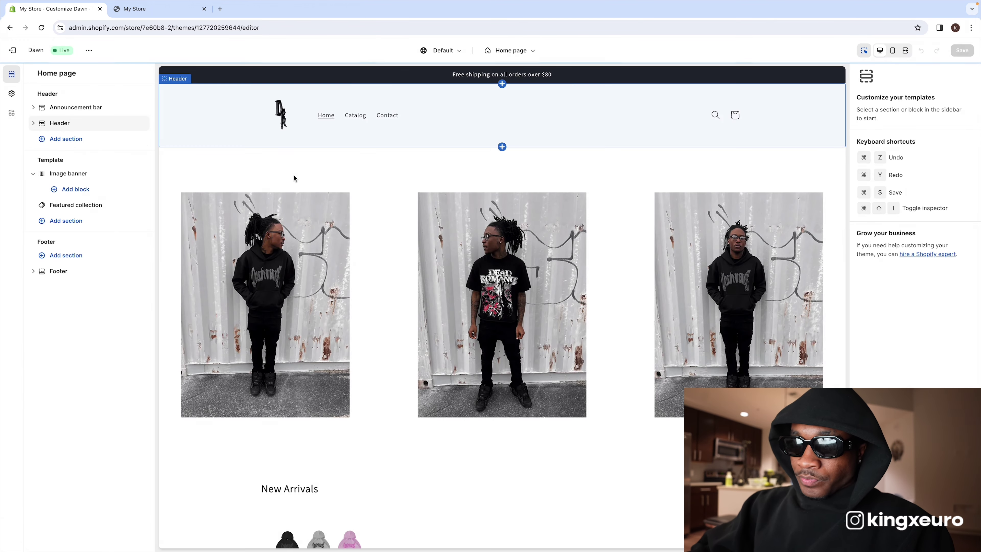
{"action": "left_click", "coordinate": [299, 96]}
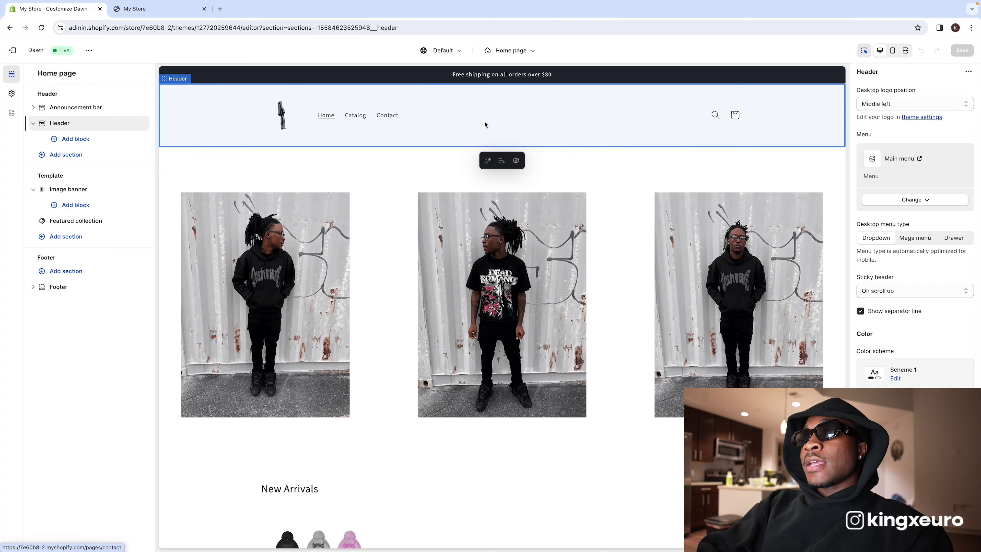
{"action": "left_click", "coordinate": [33, 123]}
{"action": "left_click", "coordinate": [12, 51]}
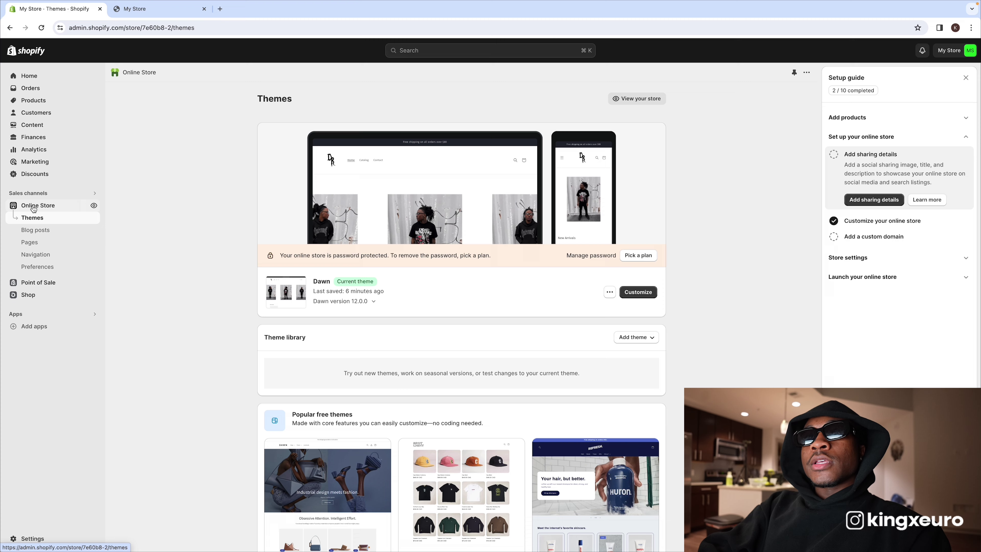
{"action": "left_click", "coordinate": [36, 254]}
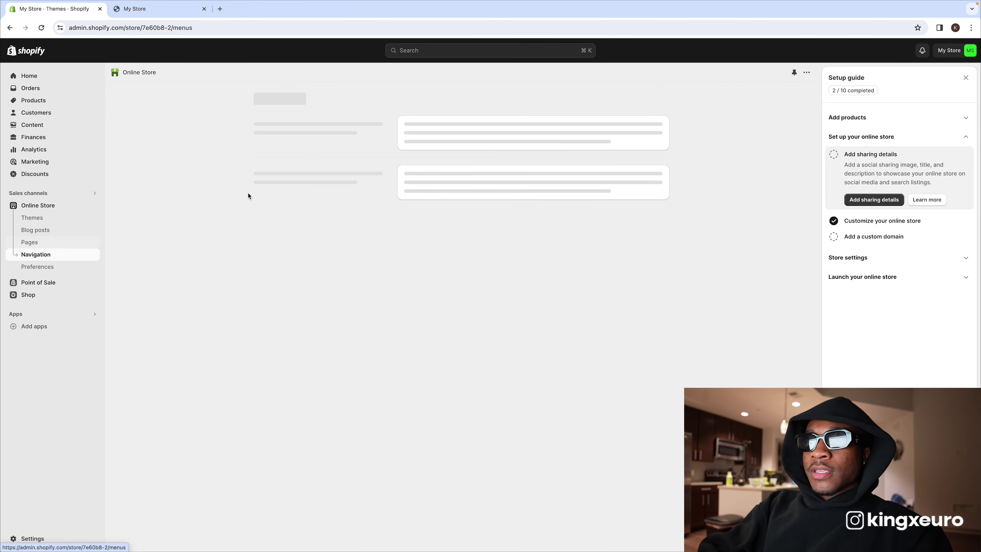
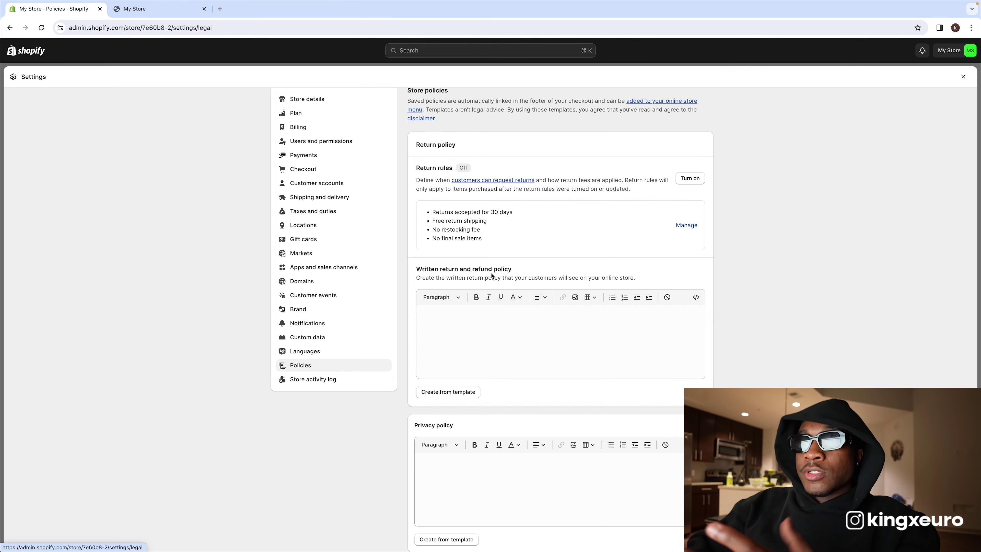
Step: Fill the written return and refund policy from Shopify's template in the store's policy settings
{"action": "left_click", "coordinate": [470, 325]}
{"action": "right_click", "coordinate": [464, 313]}
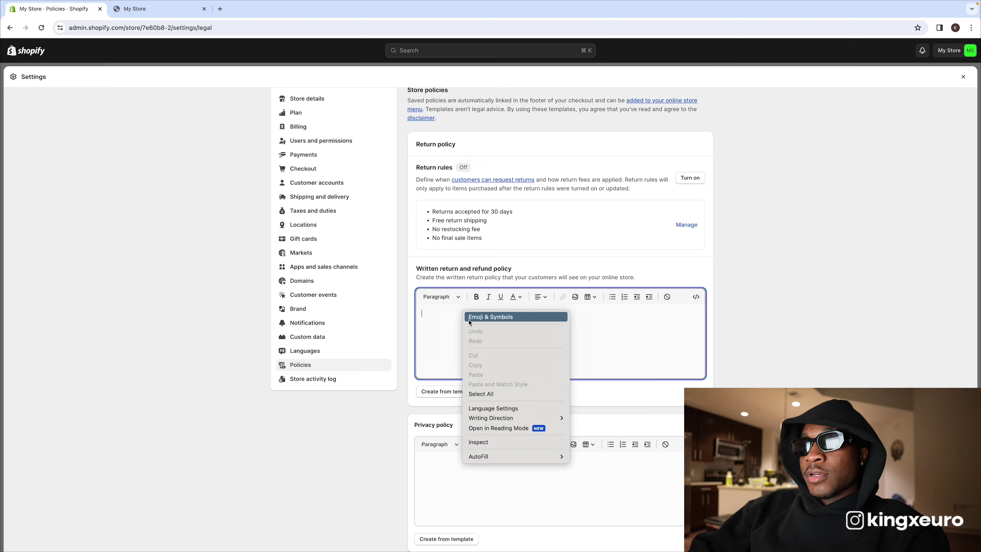
{"action": "left_click", "coordinate": [467, 401]}
{"action": "left_click", "coordinate": [513, 394]}
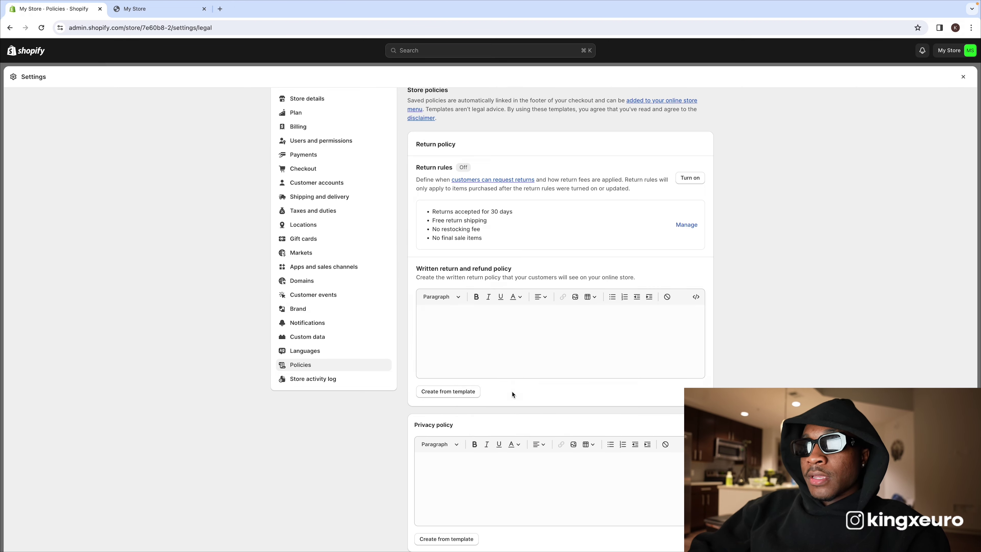
{"action": "left_click", "coordinate": [468, 392]}
Step: Fill the privacy policy and the terms of service from their templates
{"action": "scroll", "coordinate": [523, 388], "scroll_direction": "down", "scroll_amount": 4}
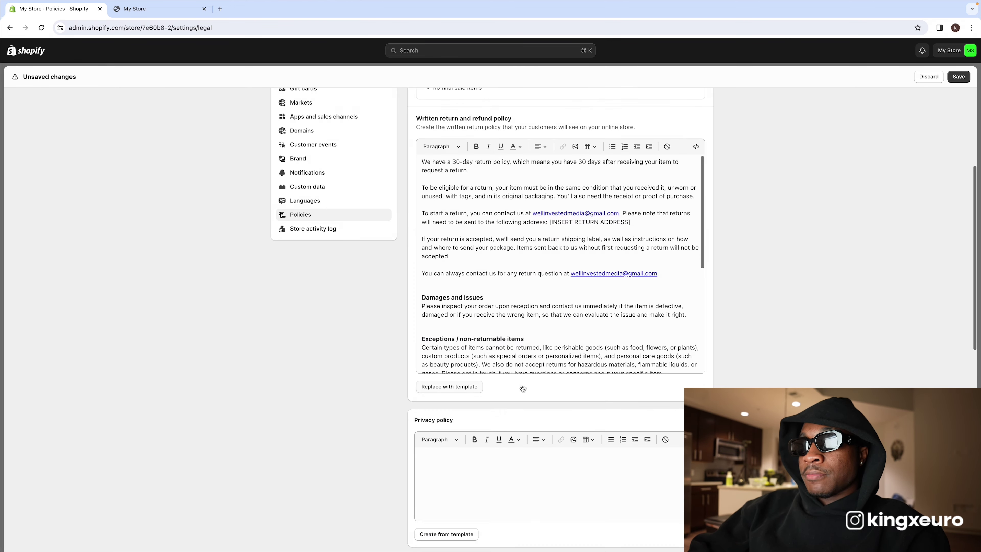
{"action": "scroll", "coordinate": [523, 388], "scroll_direction": "down", "scroll_amount": 2}
{"action": "left_click", "coordinate": [448, 469]}
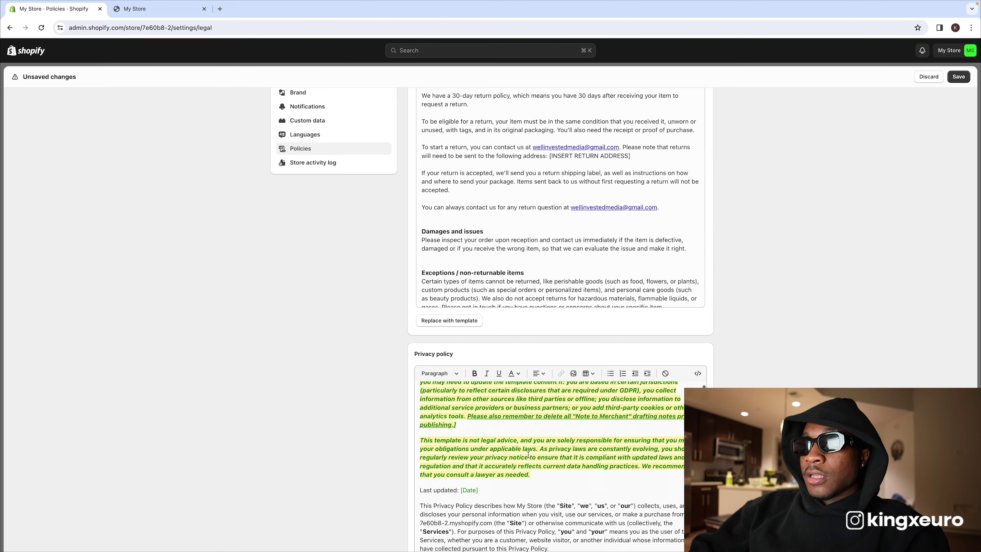
{"action": "scroll", "coordinate": [528, 455], "scroll_direction": "down", "scroll_amount": 10}
{"action": "scroll", "coordinate": [578, 285], "scroll_direction": "up", "scroll_amount": 5}
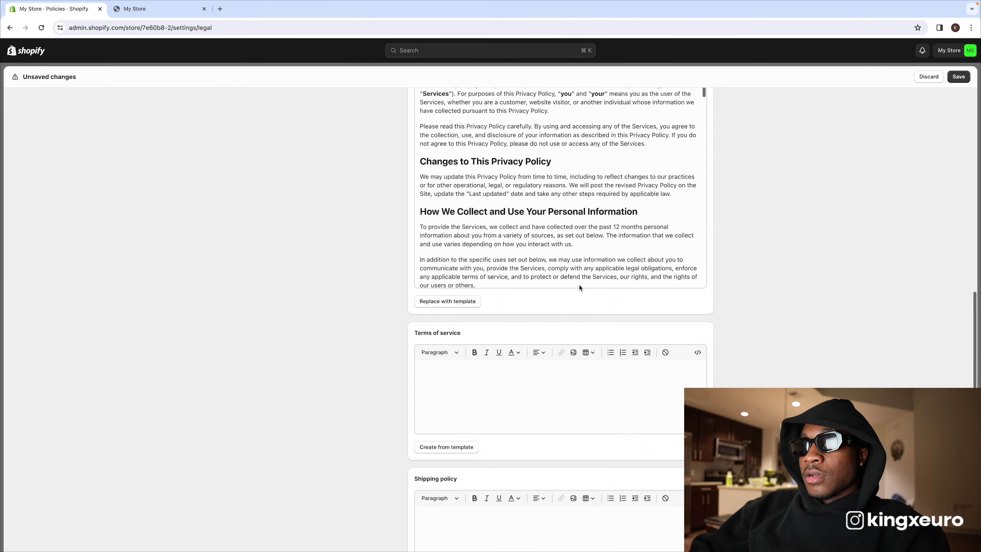
{"action": "scroll", "coordinate": [579, 287], "scroll_direction": "down", "scroll_amount": 3}
{"action": "left_click", "coordinate": [445, 447]}
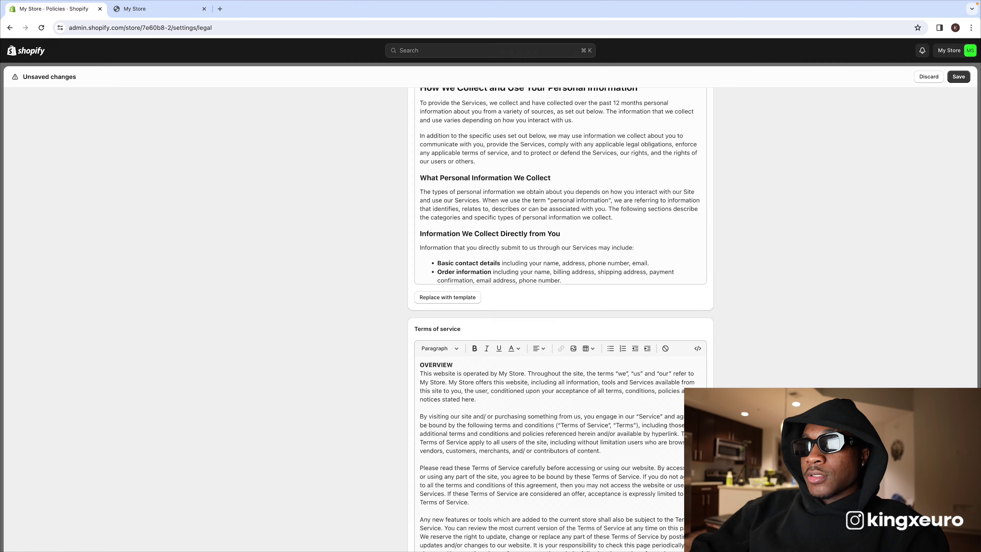
Step: Enter the placeholder text "avavv" as the shipping policy and "qsvqdvadv sd" as the contact information
{"action": "scroll", "coordinate": [467, 471], "scroll_direction": "down", "scroll_amount": 6}
{"action": "scroll", "coordinate": [447, 404], "scroll_direction": "down", "scroll_amount": 2}
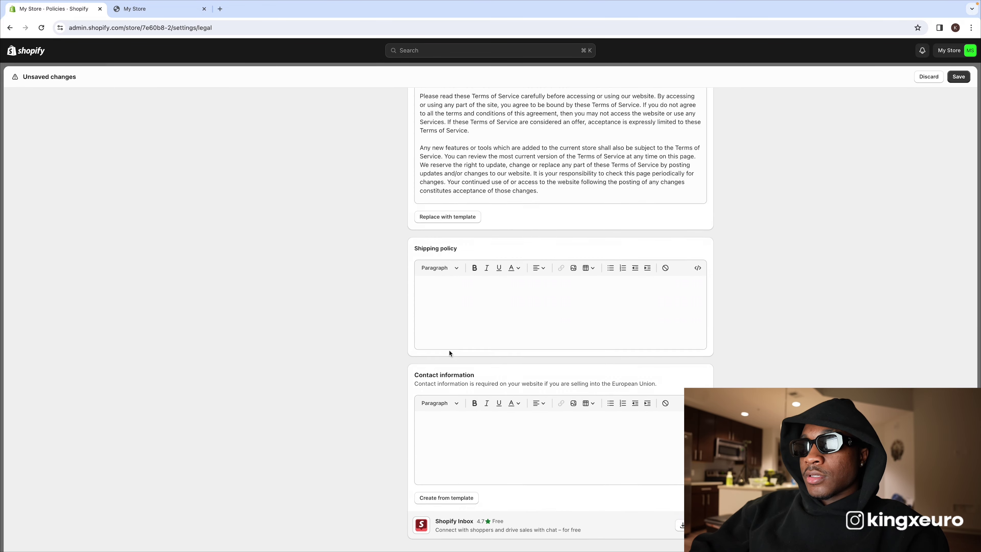
{"action": "left_click", "coordinate": [499, 276]}
{"action": "scroll", "coordinate": [607, 331], "scroll_direction": "up", "scroll_amount": 1}
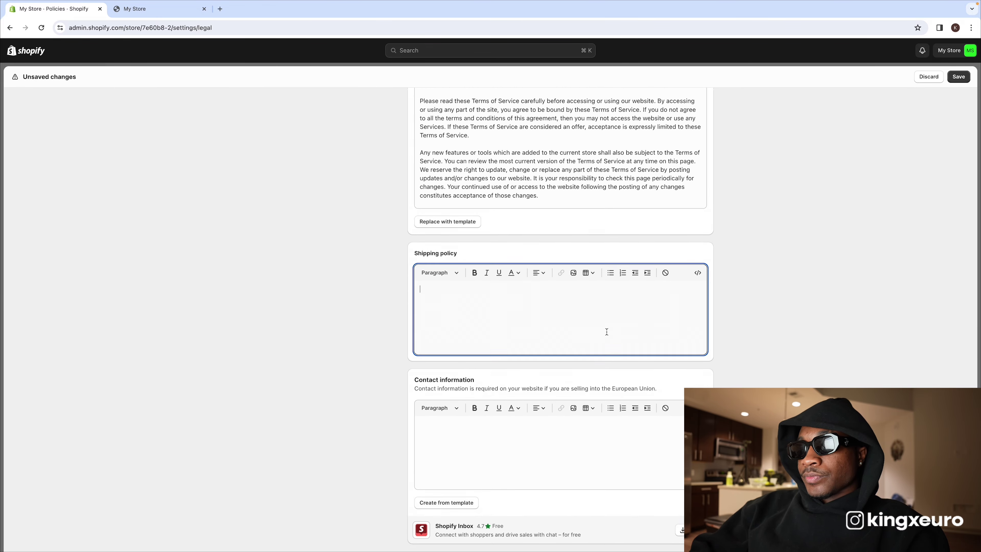
{"action": "scroll", "coordinate": [525, 288], "scroll_direction": "down", "scroll_amount": 2}
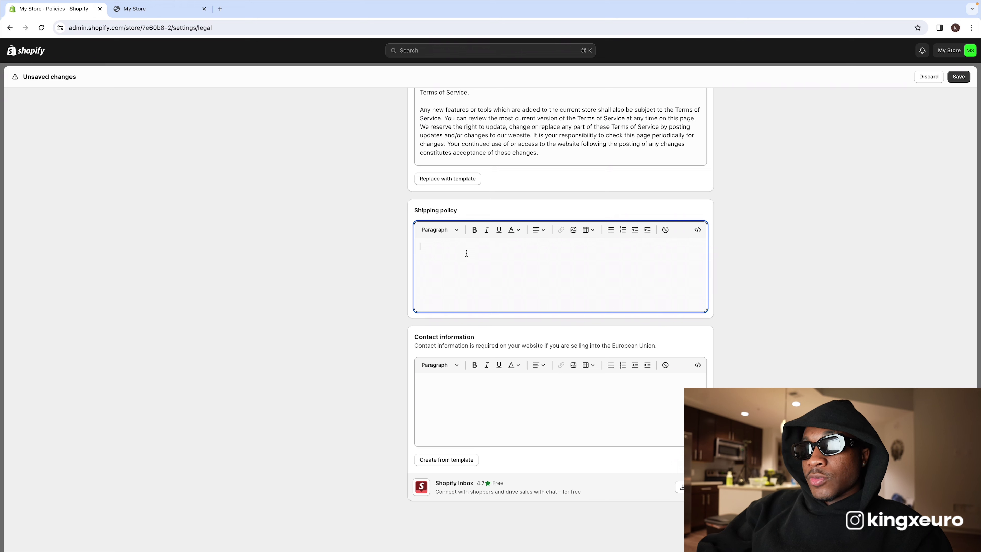
{"action": "left_click", "coordinate": [459, 394]}
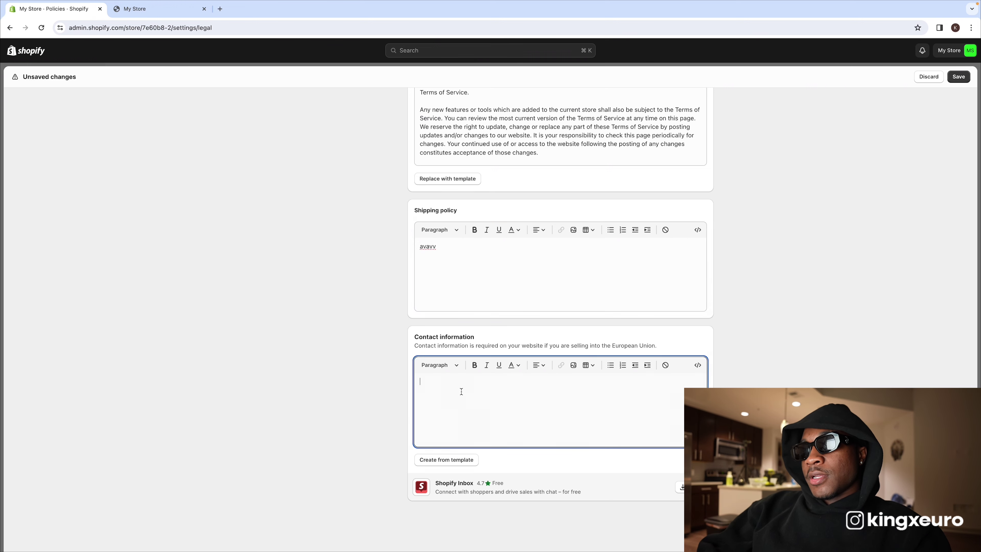
{"action": "left_click", "coordinate": [486, 291]}
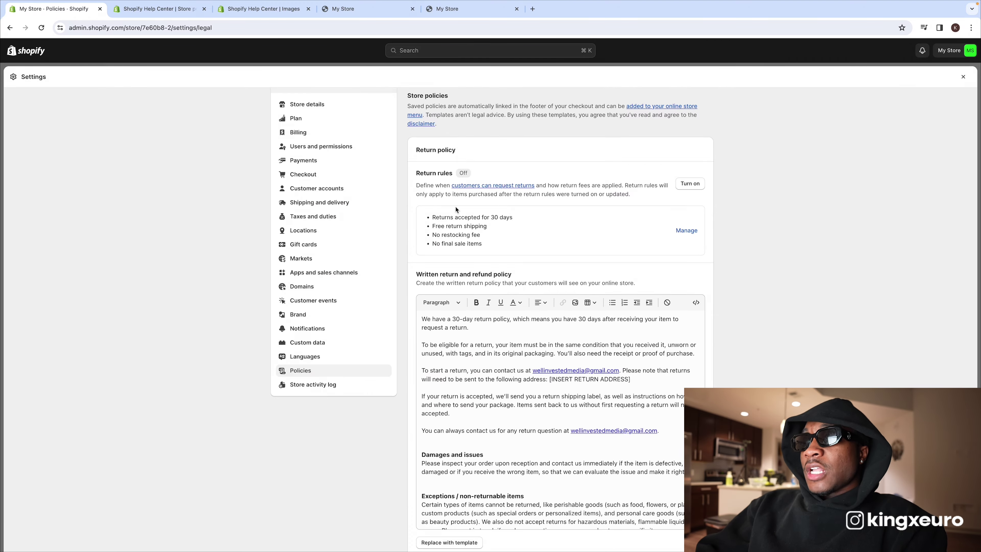
Step: Review all the saved store policies from the return policy down to the contact information and close the settings
{"action": "scroll", "coordinate": [541, 406], "scroll_direction": "down", "scroll_amount": 3}
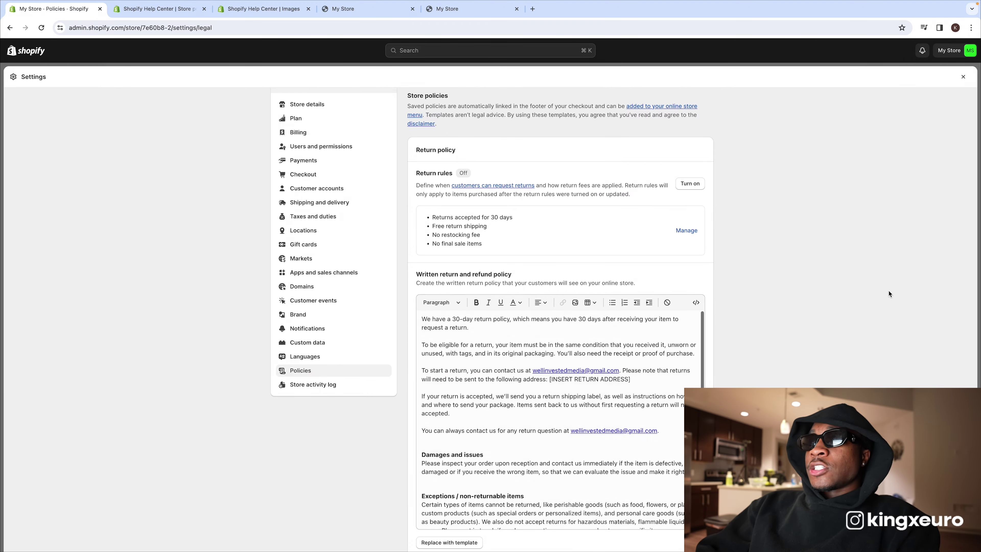
{"action": "scroll", "coordinate": [855, 286], "scroll_direction": "down", "scroll_amount": 20}
{"action": "scroll", "coordinate": [849, 287], "scroll_direction": "up", "scroll_amount": 10}
{"action": "scroll", "coordinate": [843, 287], "scroll_direction": "down", "scroll_amount": 10}
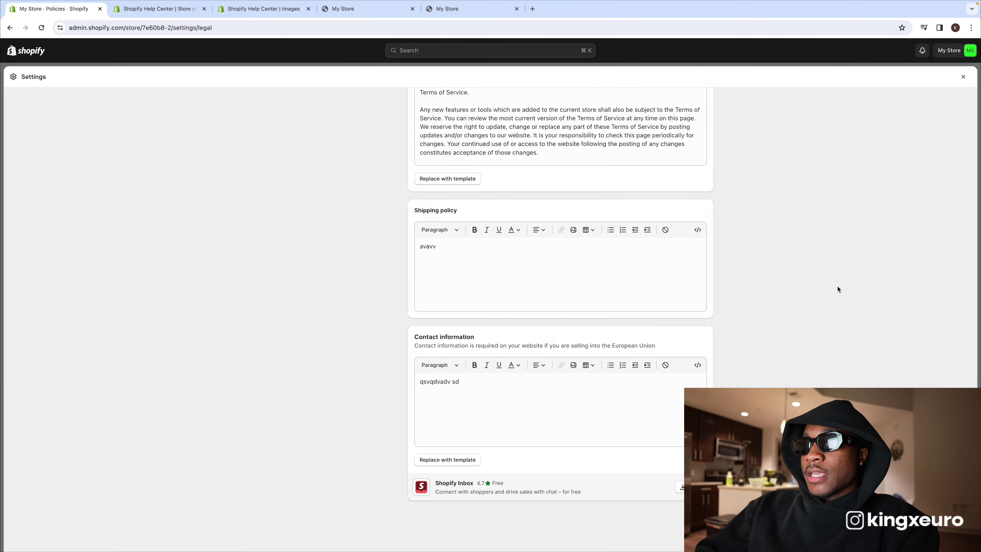
{"action": "scroll", "coordinate": [838, 286], "scroll_direction": "up", "scroll_amount": 20}
{"action": "left_click", "coordinate": [963, 77]}
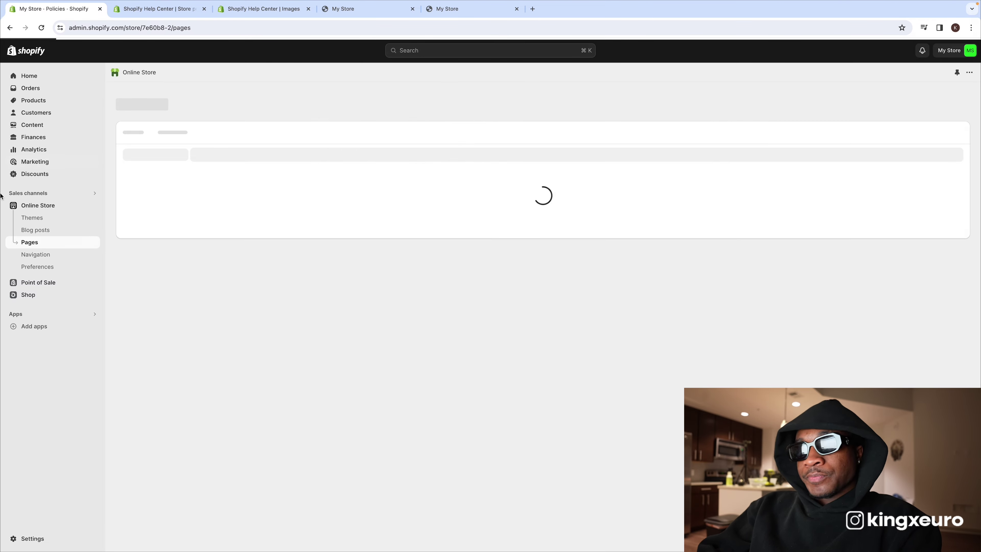
Step: Add a "Refund Policy" item linked to the store's Refund Policy to the Footer menu
{"action": "left_click", "coordinate": [39, 256]}
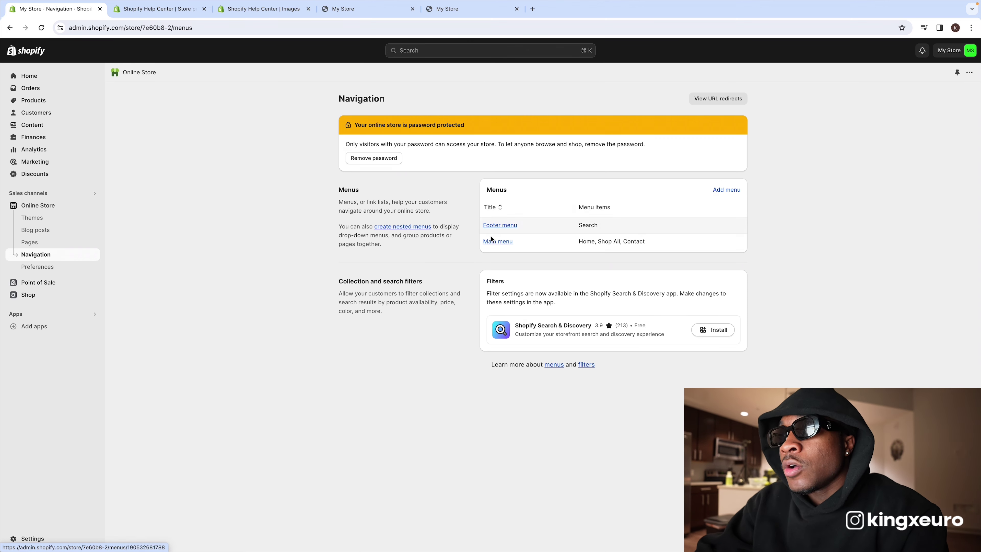
{"action": "left_click", "coordinate": [503, 226]}
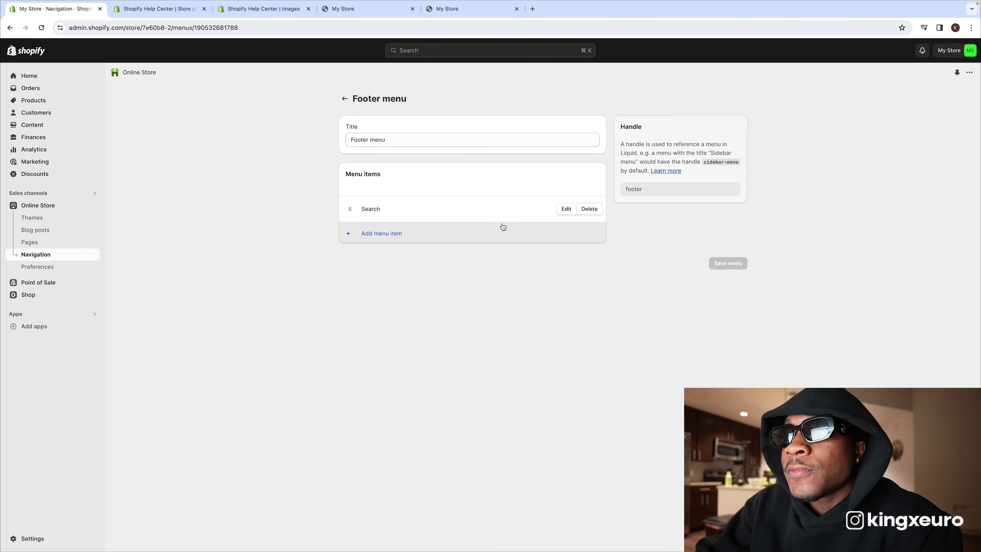
{"action": "left_click", "coordinate": [391, 234]}
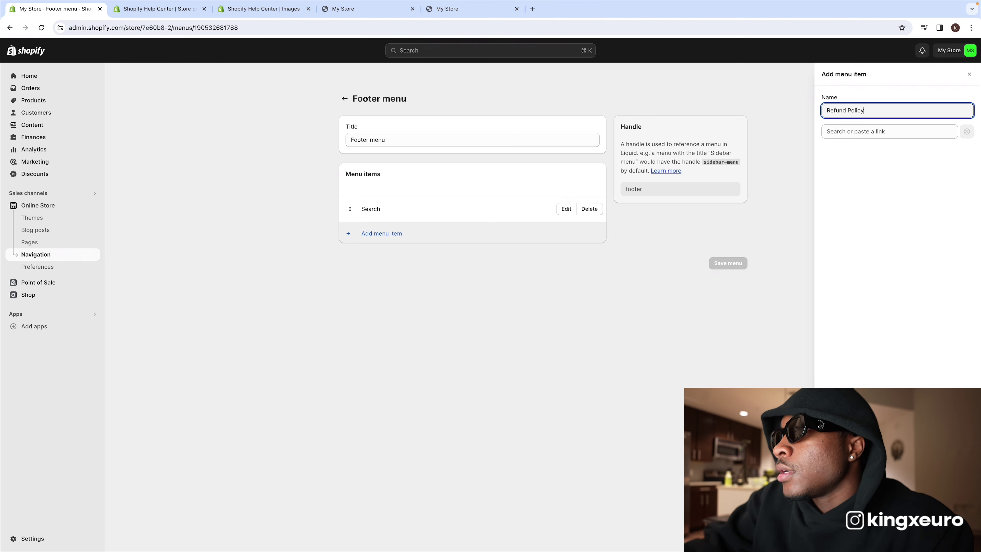
{"action": "left_click", "coordinate": [857, 135]}
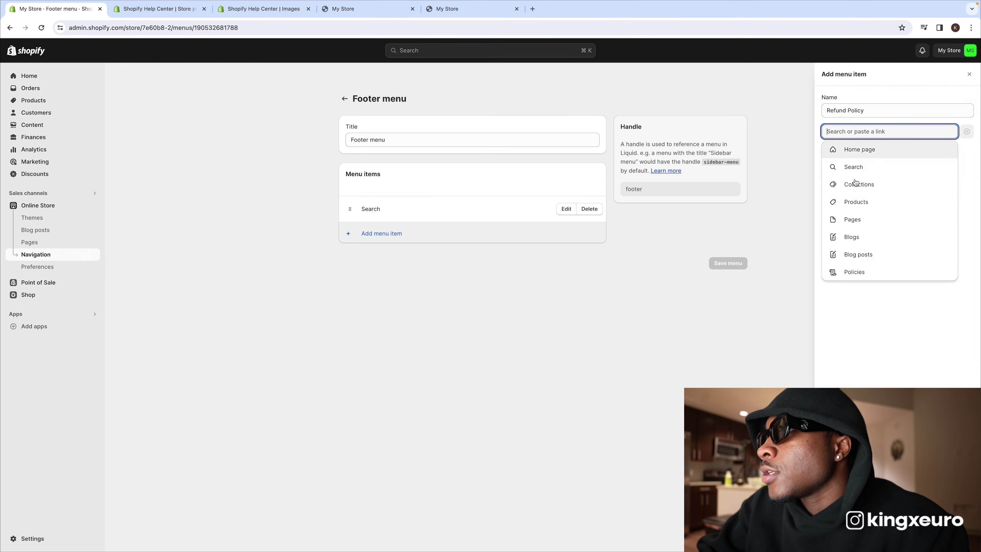
{"action": "left_click", "coordinate": [862, 270]}
{"action": "left_click", "coordinate": [874, 202]}
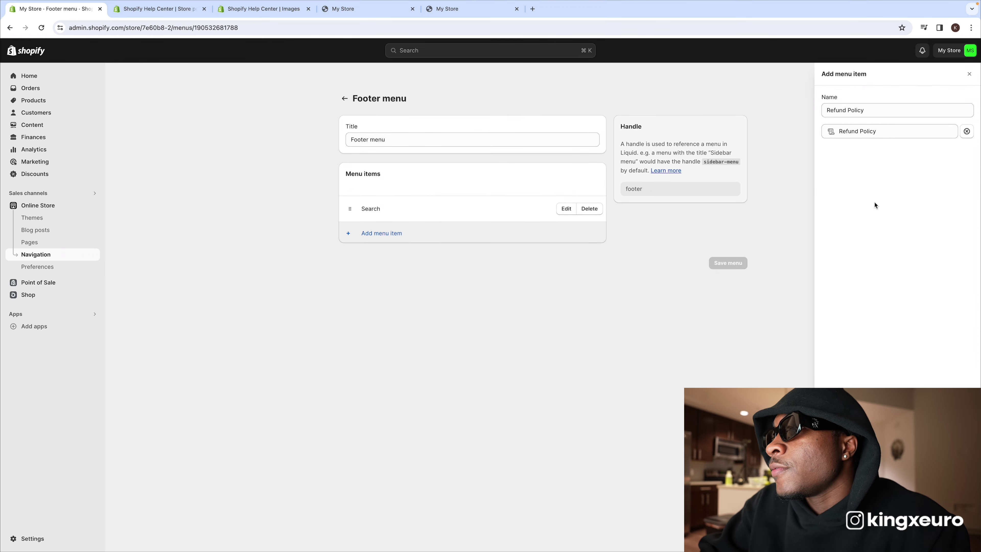
{"action": "left_click", "coordinate": [964, 539]}
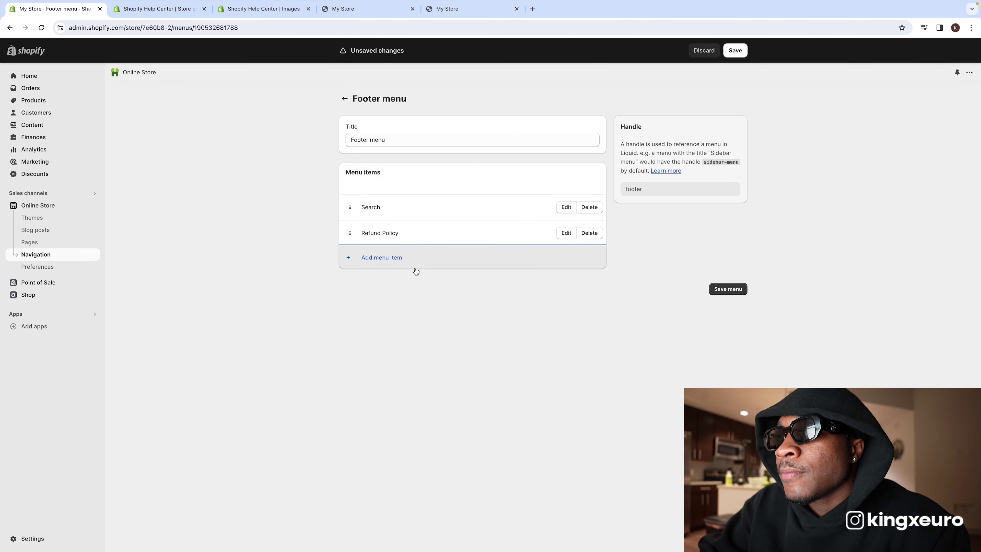
{"action": "left_click", "coordinate": [373, 258]}
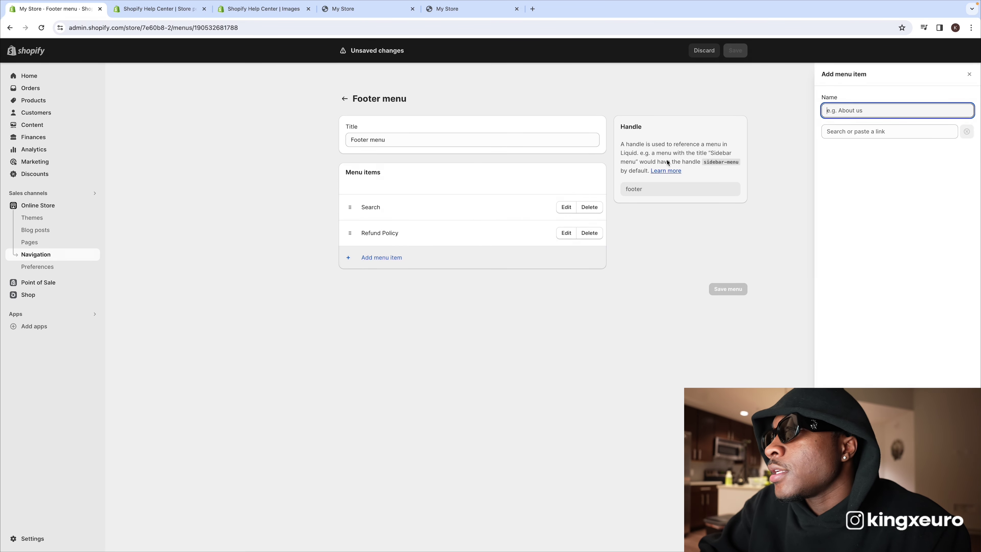
{"action": "left_click", "coordinate": [566, 233]}
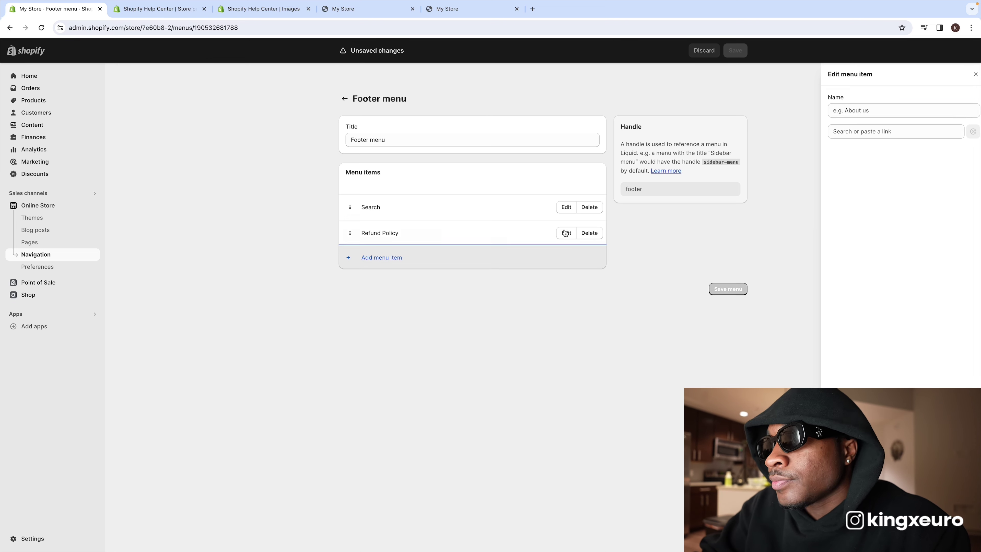
{"action": "left_click", "coordinate": [892, 133]}
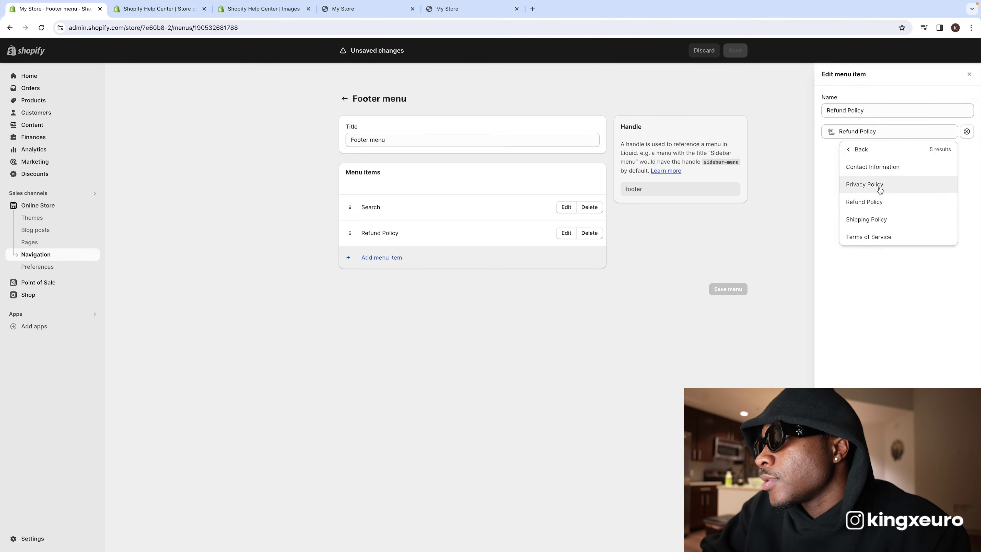
Step: Add a "Shipping Policy" item linked to the store's Shipping Policy to the Footer menu
{"action": "left_click", "coordinate": [364, 255]}
{"action": "type", "text": "Shipping Policy"}
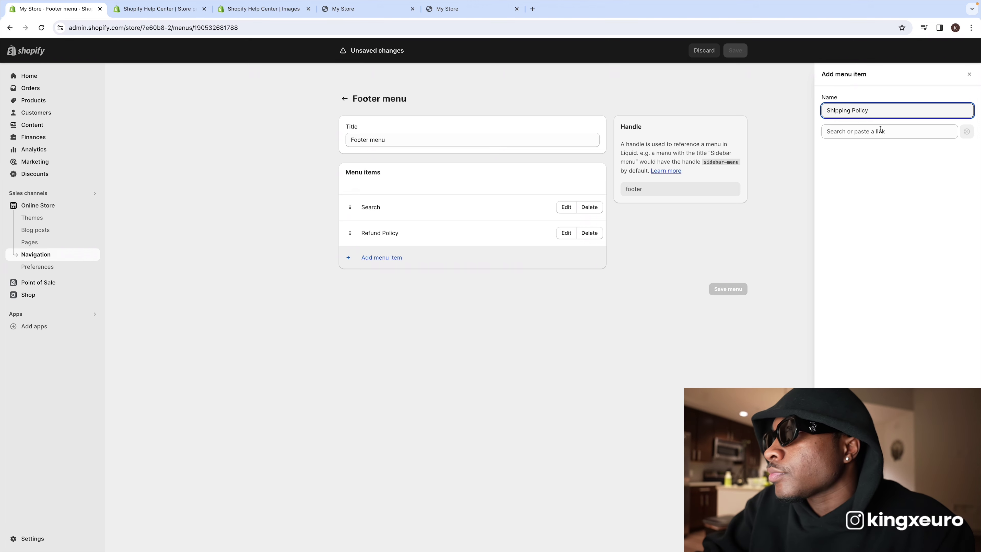
{"action": "left_click", "coordinate": [880, 131]}
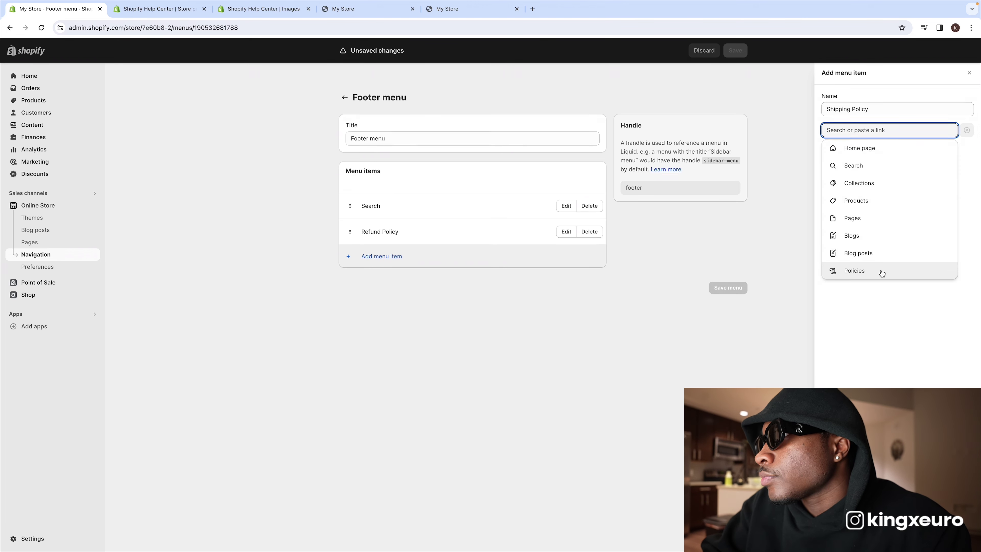
{"action": "left_click", "coordinate": [879, 272]}
{"action": "left_click", "coordinate": [861, 220]}
Step: Add a "TOS Policy" item linked to the store's Terms of Service to the Footer menu
{"action": "left_click", "coordinate": [380, 283]}
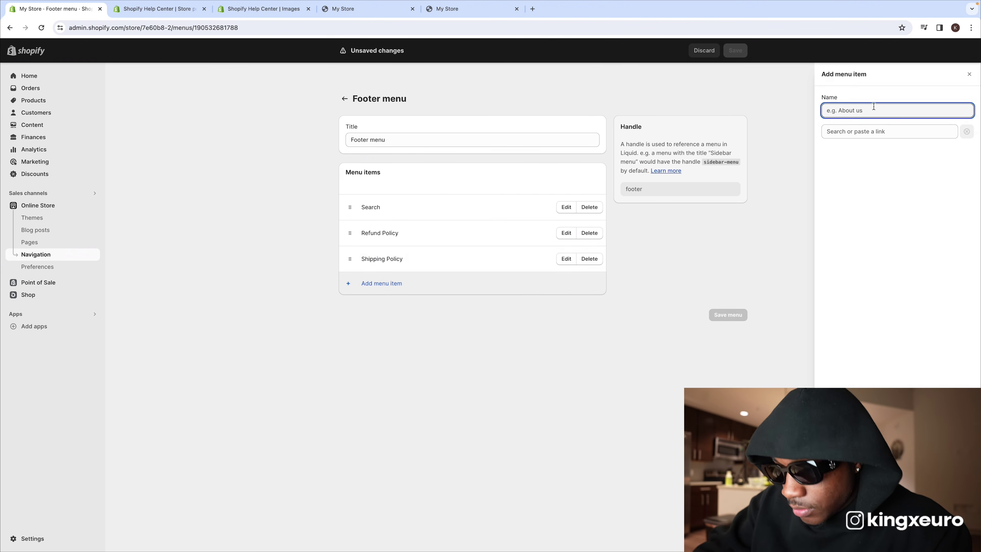
{"action": "type", "text": "TOS Policy"}
{"action": "left_click", "coordinate": [880, 131]}
{"action": "left_click", "coordinate": [872, 270]}
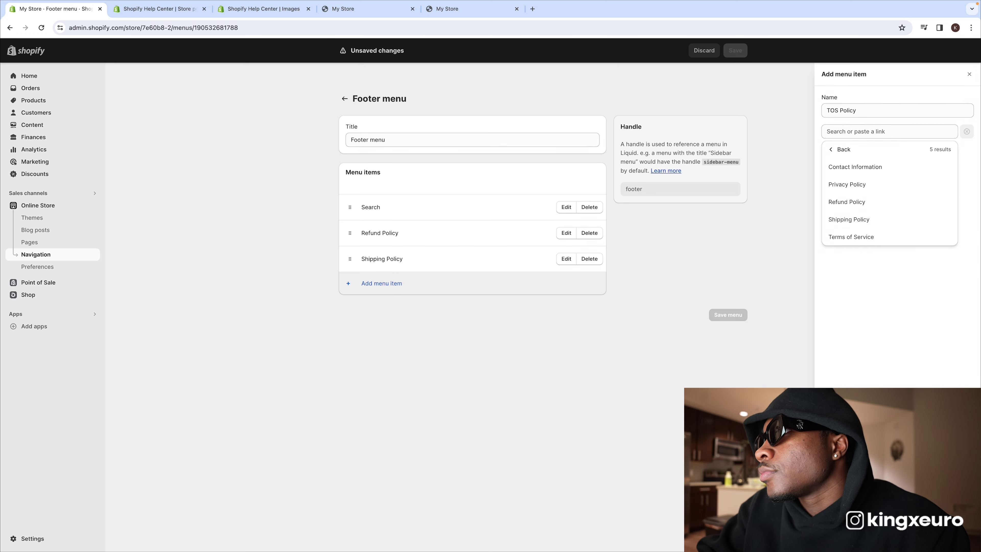
{"action": "left_click", "coordinate": [858, 243]}
{"action": "left_click", "coordinate": [714, 267]}
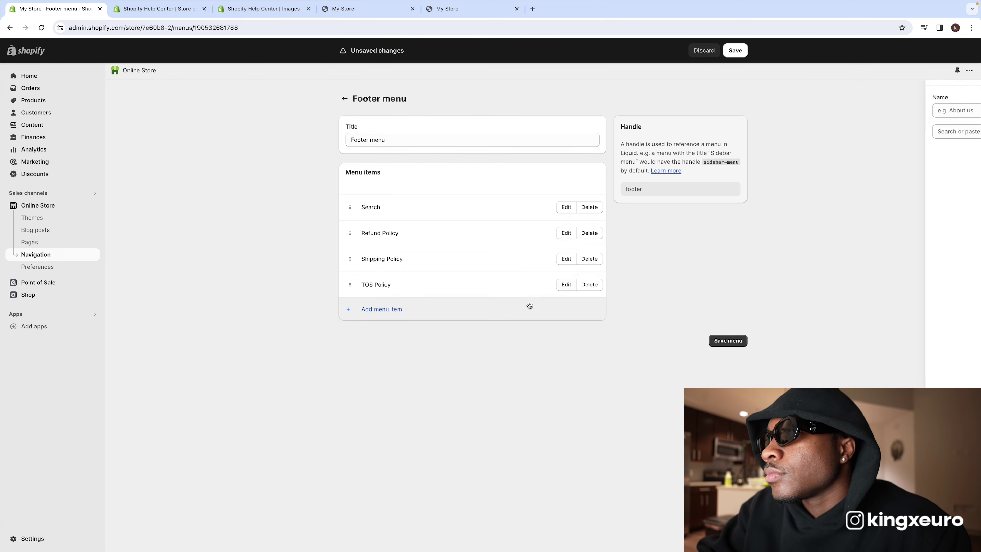
Step: Add a "Privacy Policy" item linked to the store's Privacy Policy to the Footer menu and save the menu
{"action": "left_click", "coordinate": [528, 306]}
{"action": "left_click", "coordinate": [889, 131]}
{"action": "left_click", "coordinate": [870, 272]}
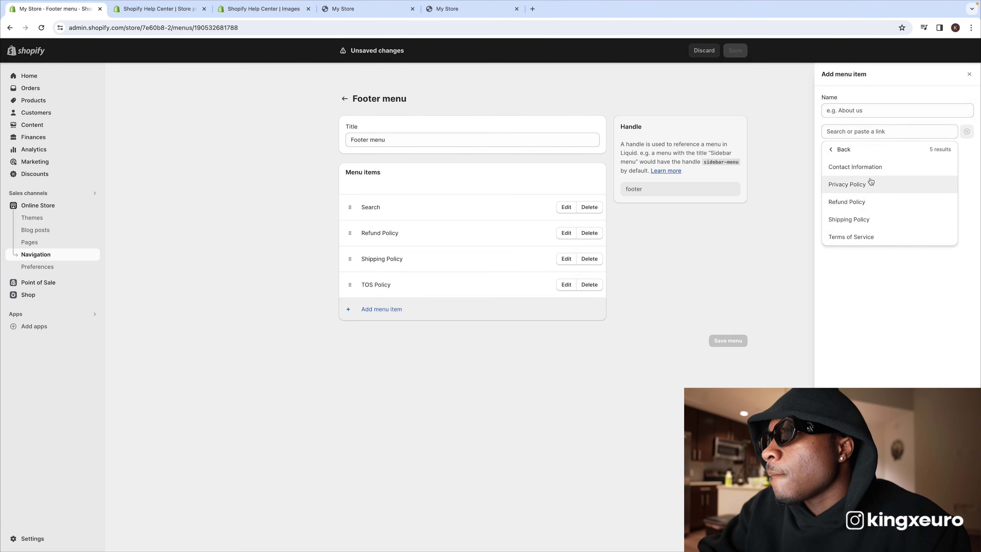
{"action": "left_click", "coordinate": [866, 185]}
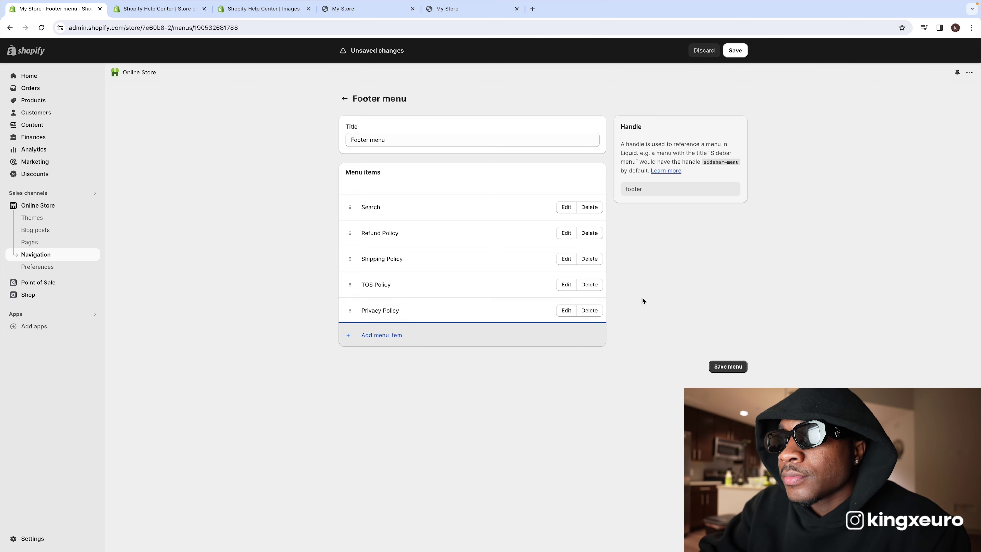
{"action": "left_click", "coordinate": [729, 367]}
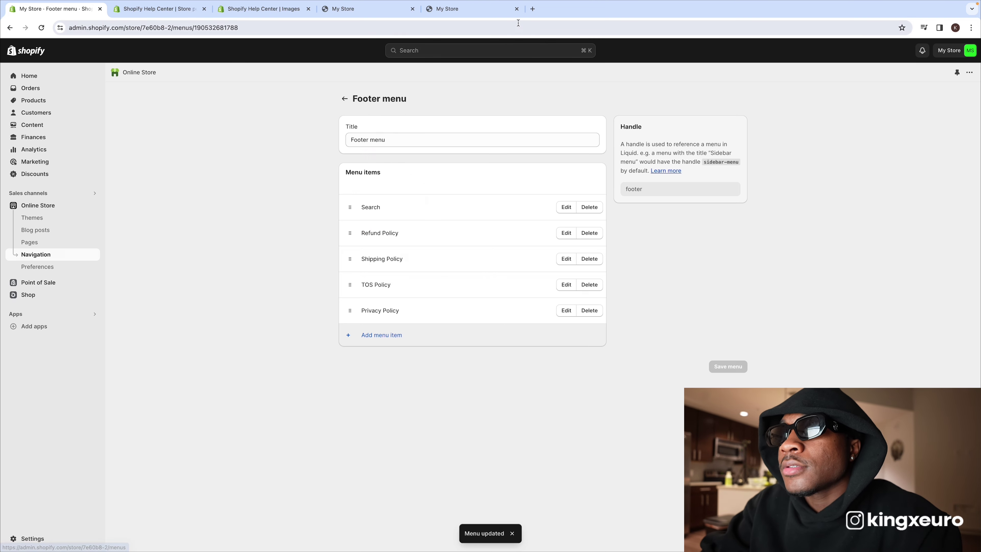
Step: Reload the storefront home page and check its footer for the policy links
{"action": "left_click", "coordinate": [348, 8]}
{"action": "left_click", "coordinate": [41, 28]}
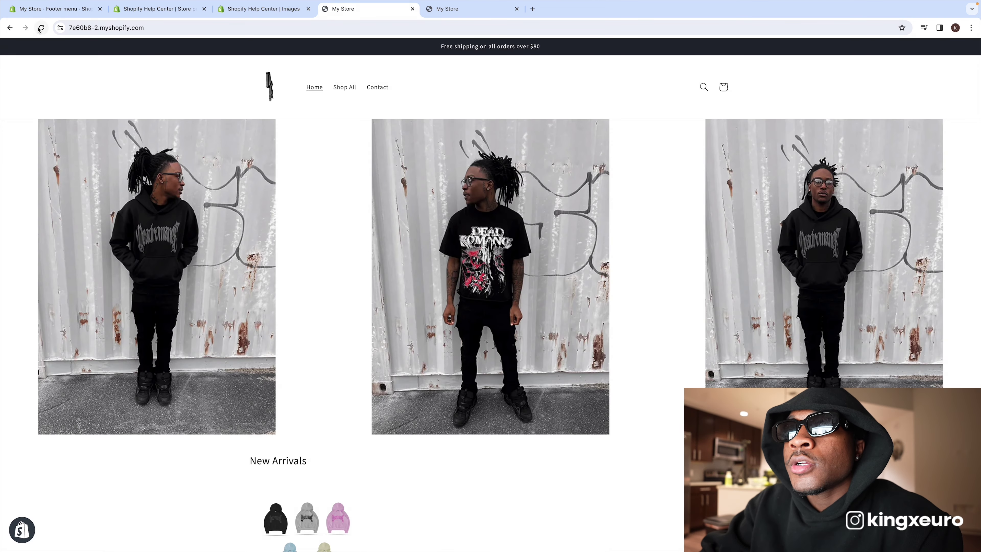
{"action": "scroll", "coordinate": [454, 218], "scroll_direction": "down", "scroll_amount": 6}
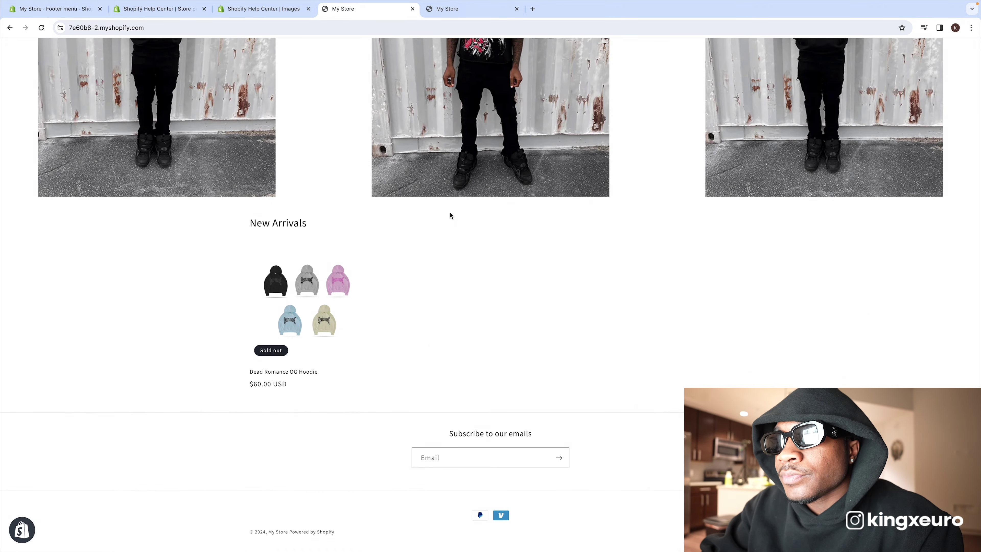
{"action": "scroll", "coordinate": [449, 268], "scroll_direction": "down", "scroll_amount": 2}
Step: Return to the store admin and open the current Dawn theme for customization
{"action": "left_click", "coordinate": [259, 5]}
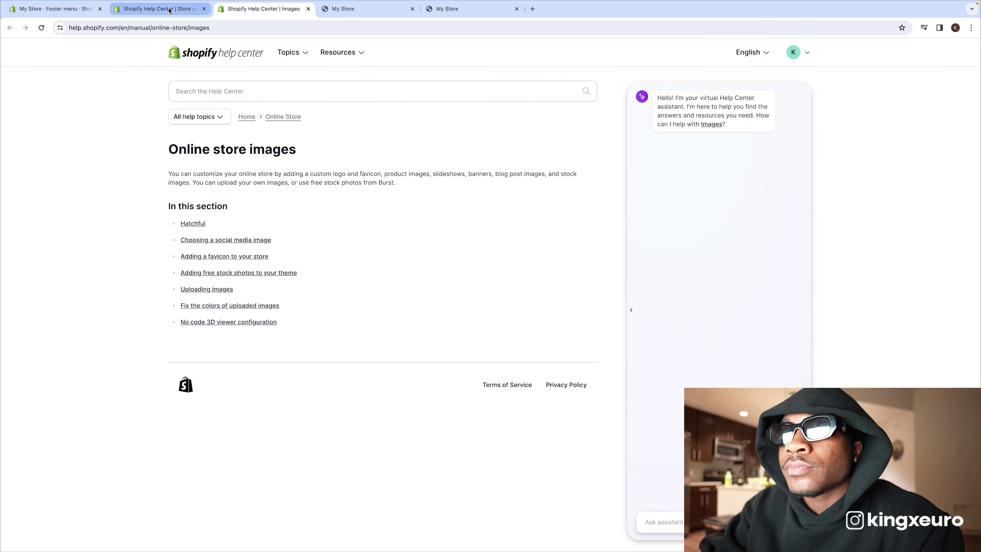
{"action": "left_click", "coordinate": [159, 9]}
{"action": "left_click", "coordinate": [54, 9]}
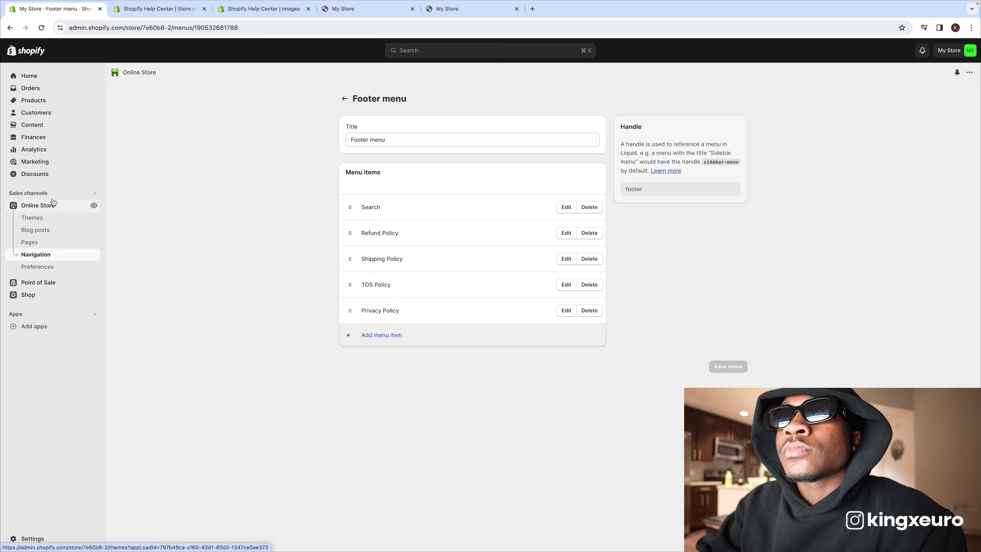
{"action": "left_click", "coordinate": [86, 204]}
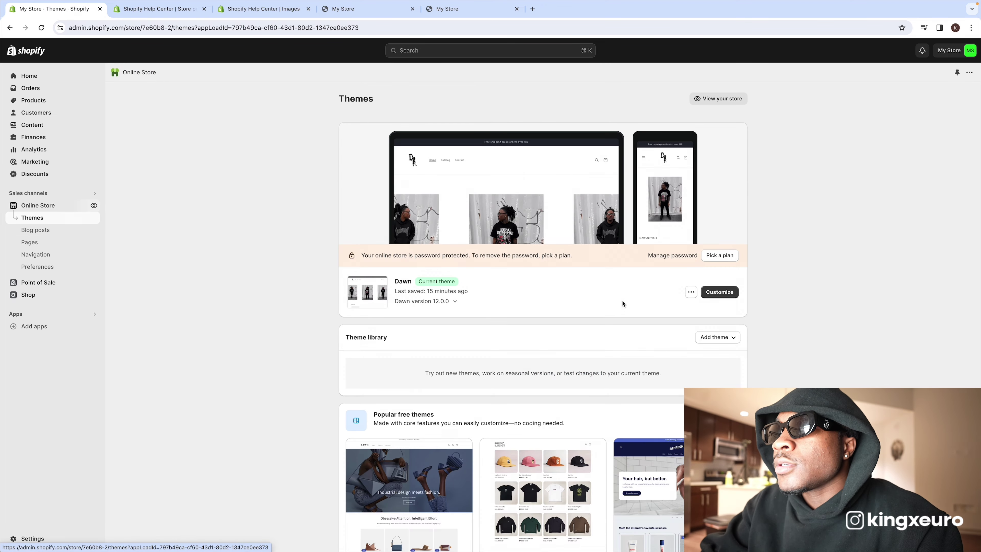
{"action": "left_click", "coordinate": [710, 293]}
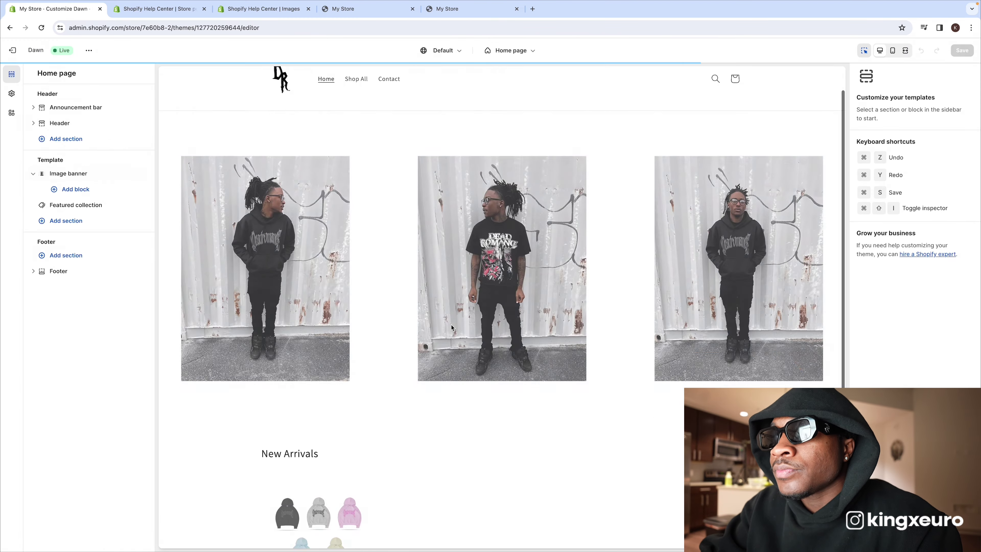
Step: Add a Menu block to the Footer section of the home page
{"action": "left_click", "coordinate": [89, 302]}
{"action": "left_click", "coordinate": [132, 304]}
{"action": "left_click", "coordinate": [100, 287]}
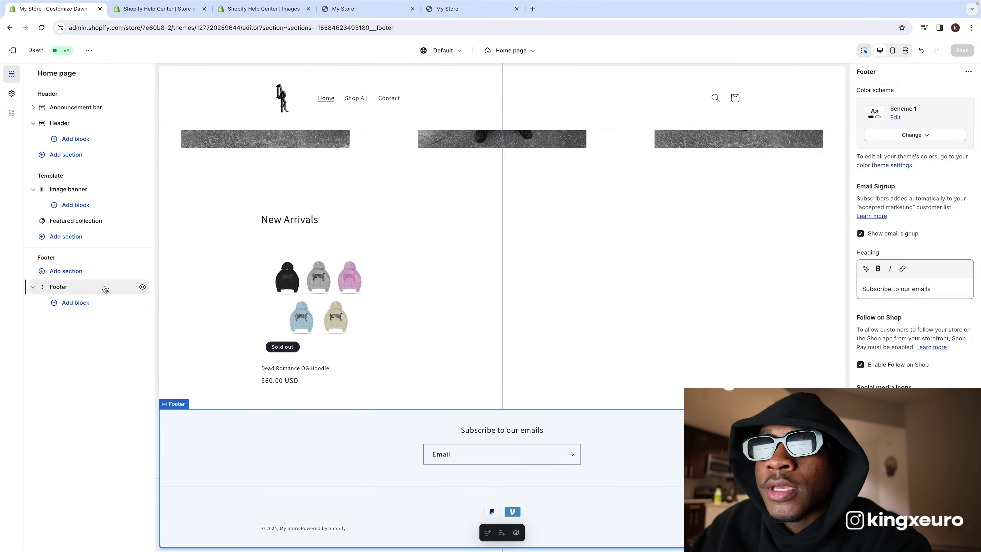
{"action": "left_click", "coordinate": [34, 287]}
{"action": "left_click", "coordinate": [34, 287]}
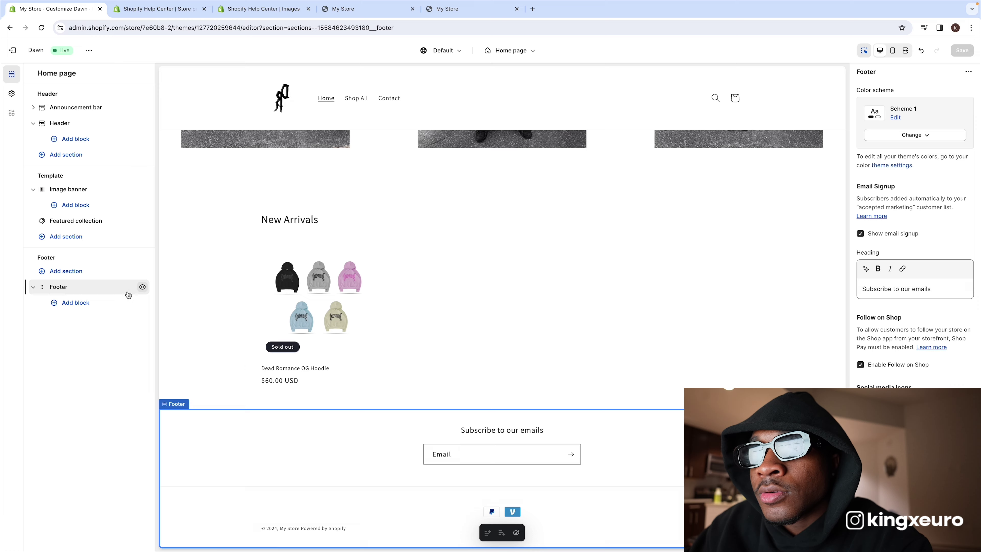
{"action": "left_click", "coordinate": [75, 303]}
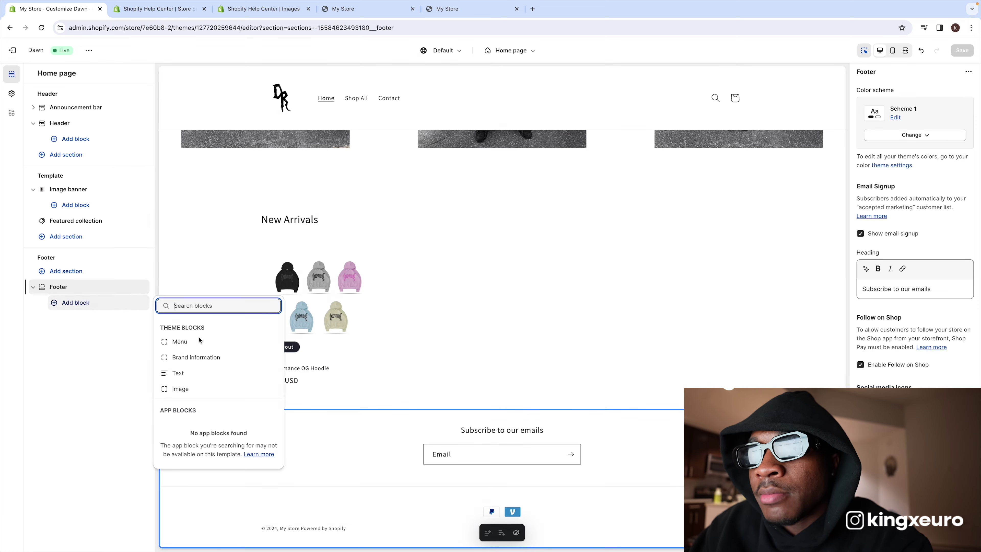
{"action": "left_click", "coordinate": [199, 343]}
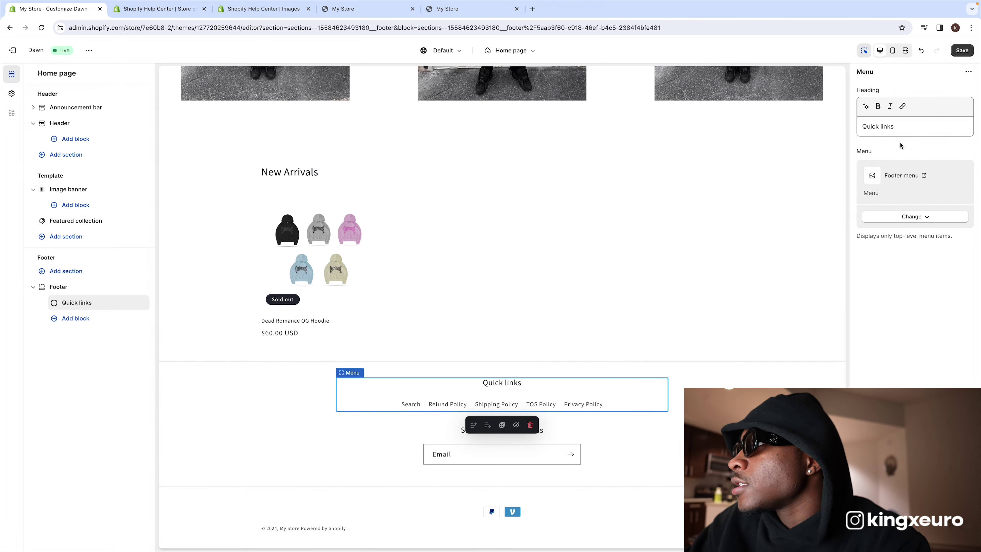
Step: Set the footer menu block's heading to "Information" and save the theme
{"action": "left_click_drag", "start_coordinate": [895, 127], "coordinate": [844, 128]}
{"action": "type", "text": "Policies"}
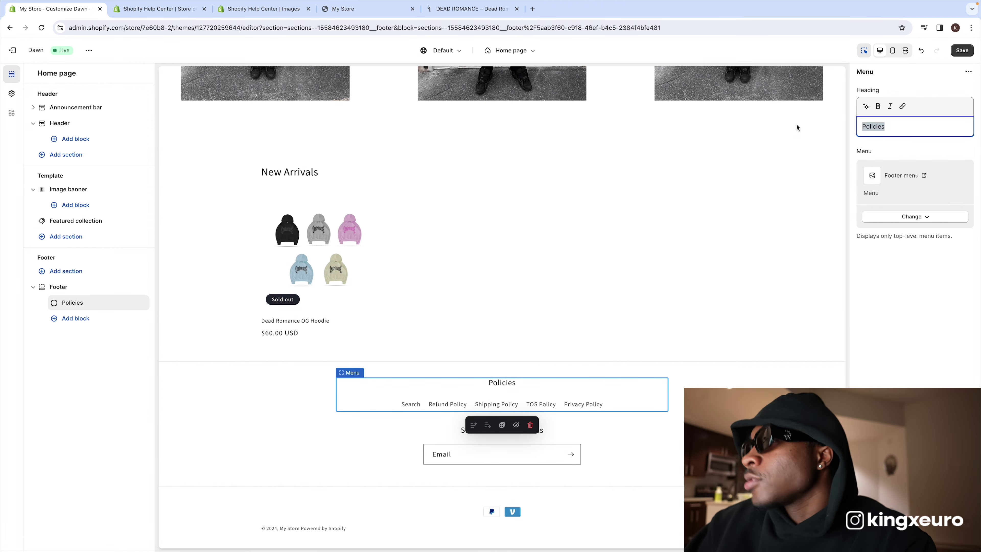
{"action": "type", "text": "Informations"}
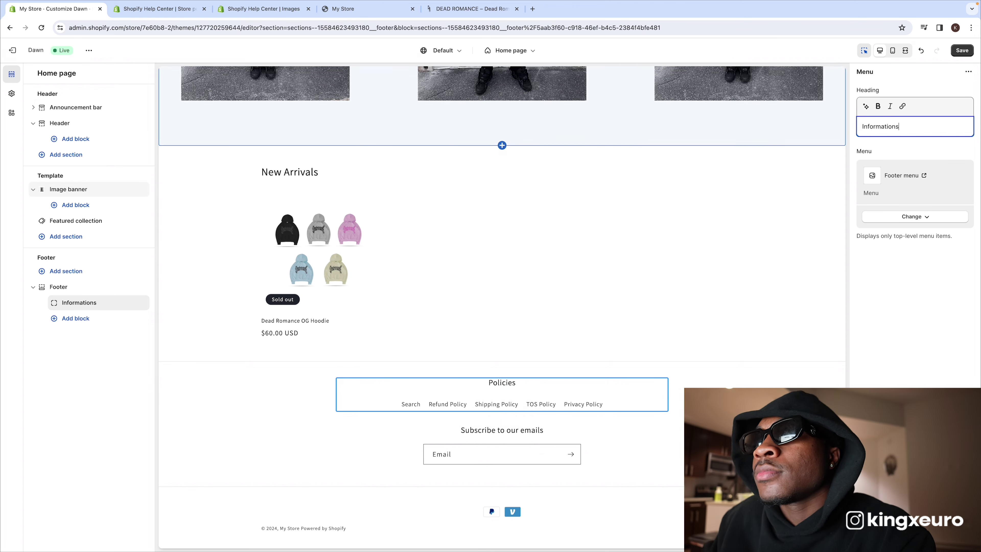
{"action": "key", "text": "BackSpace"}
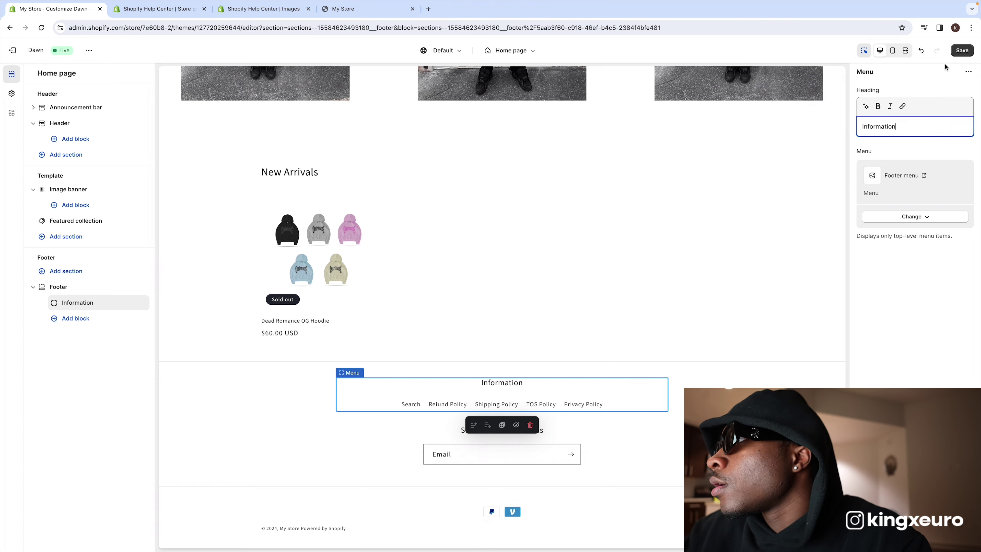
{"action": "left_click", "coordinate": [961, 50]}
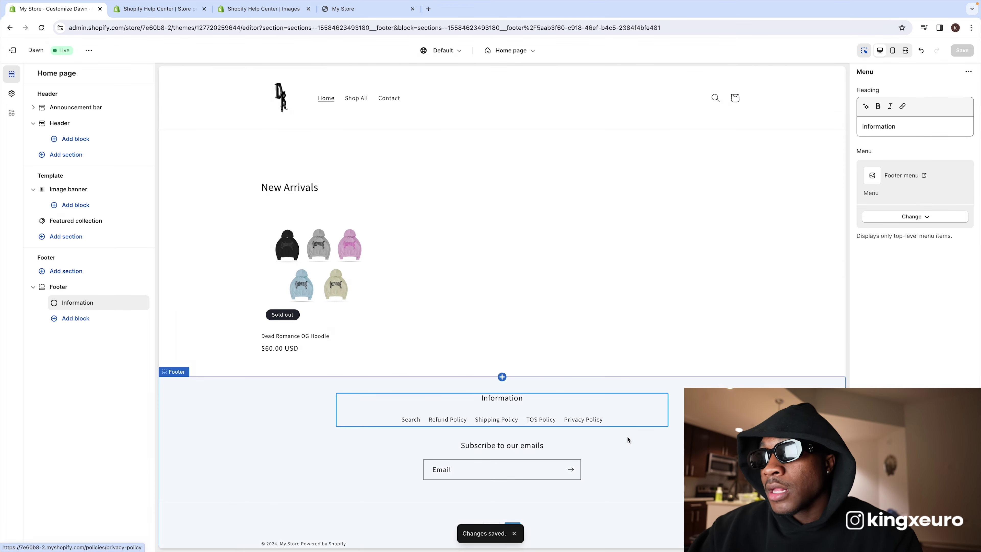
Step: Turn off the email signup in the Footer section and look over the page preview
{"action": "left_click", "coordinate": [563, 442]}
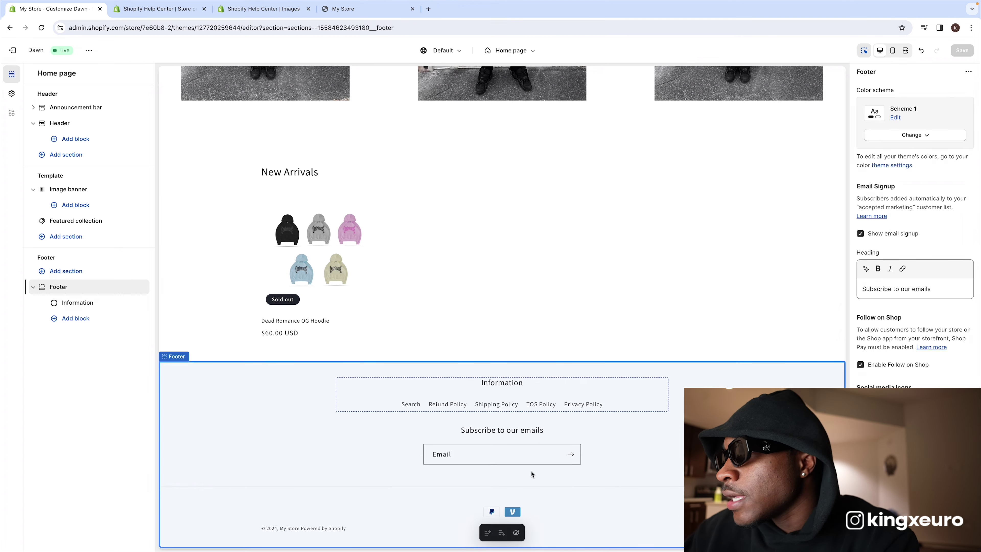
{"action": "left_click", "coordinate": [861, 234]}
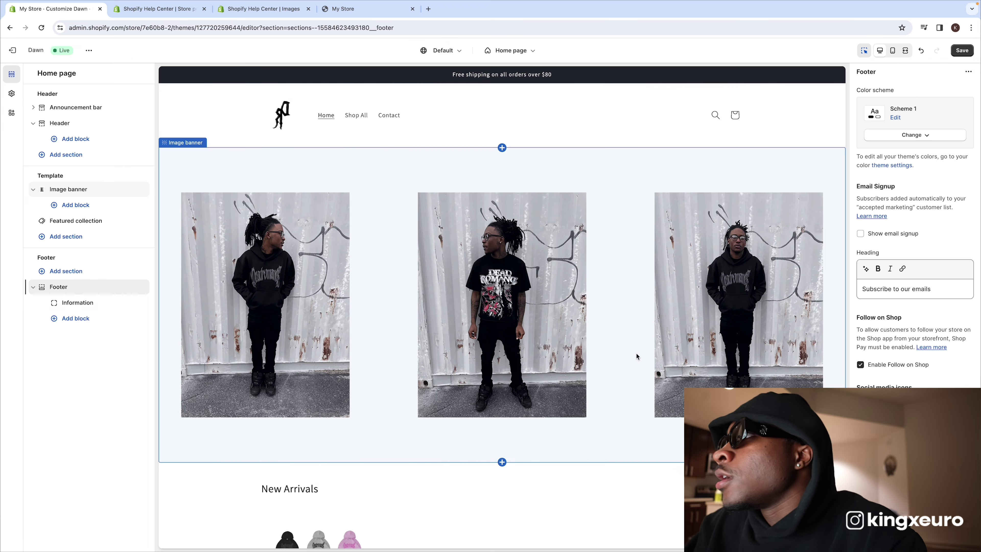
{"action": "scroll", "coordinate": [792, 201], "scroll_direction": "down", "scroll_amount": 5}
{"action": "scroll", "coordinate": [792, 205], "scroll_direction": "up", "scroll_amount": 6}
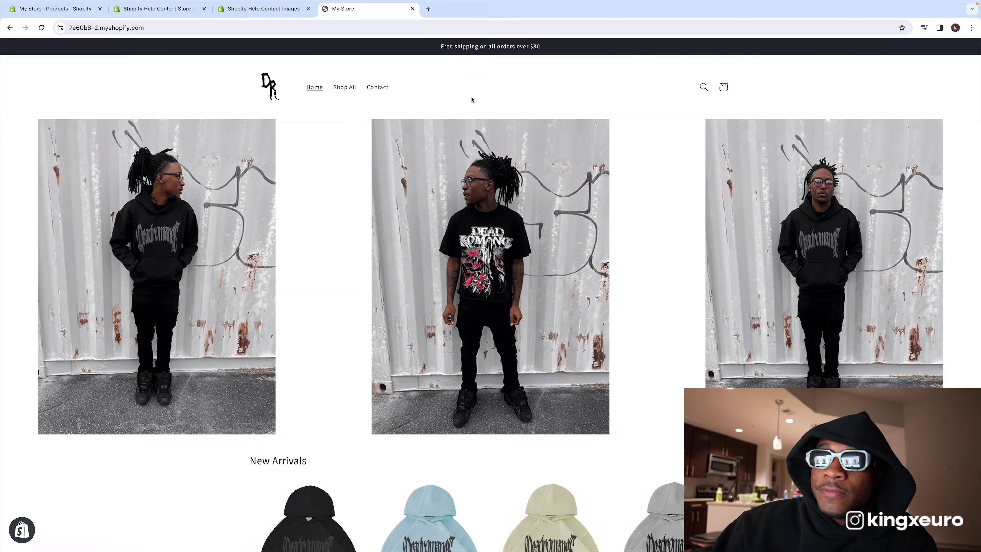
Step: Review the live storefront home page from the banner images through the New Arrivals hoodies to the Information footer links
{"action": "scroll", "coordinate": [471, 99], "scroll_direction": "down", "scroll_amount": 8}
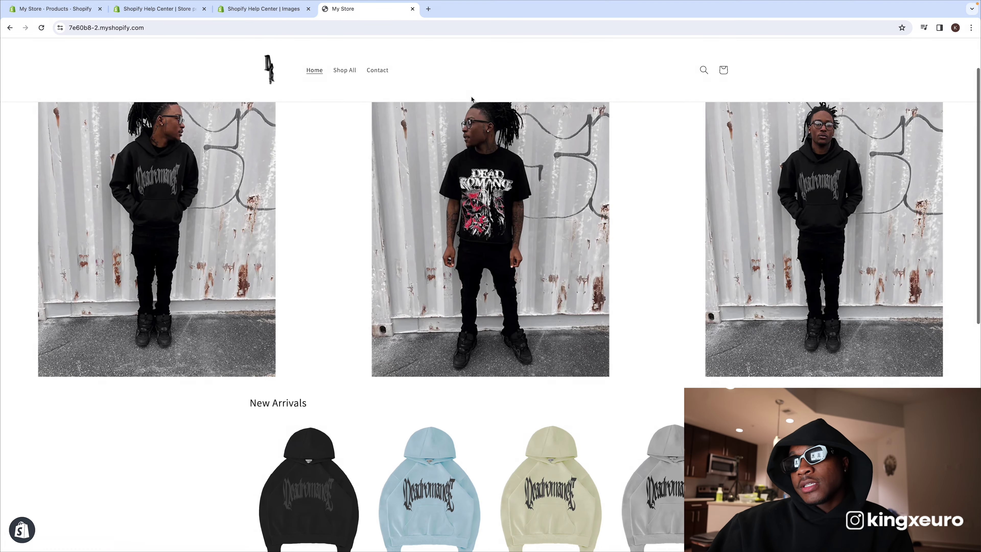
{"action": "scroll", "coordinate": [471, 99], "scroll_direction": "down", "scroll_amount": 3}
{"action": "scroll", "coordinate": [471, 99], "scroll_direction": "up", "scroll_amount": 1}
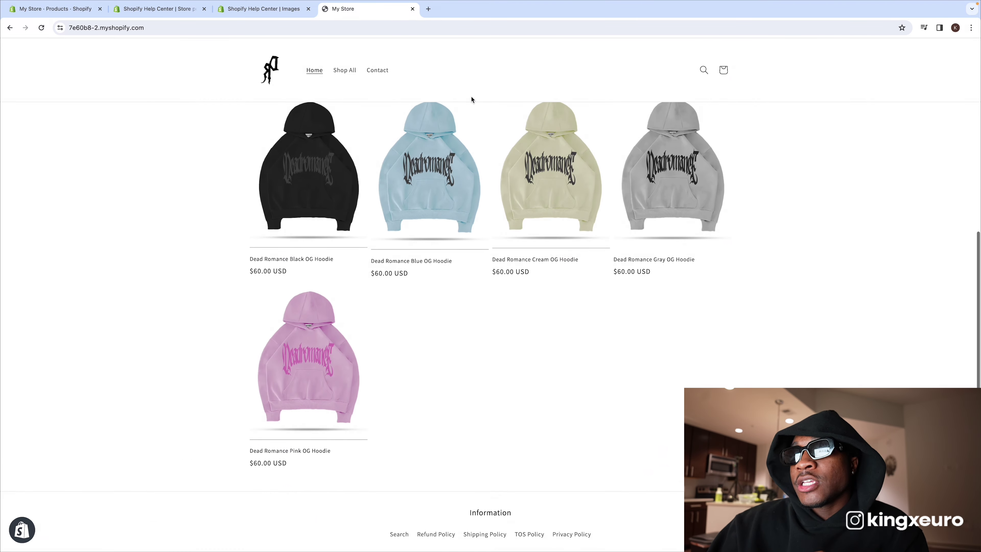
{"action": "scroll", "coordinate": [363, 200], "scroll_direction": "up", "scroll_amount": 3}
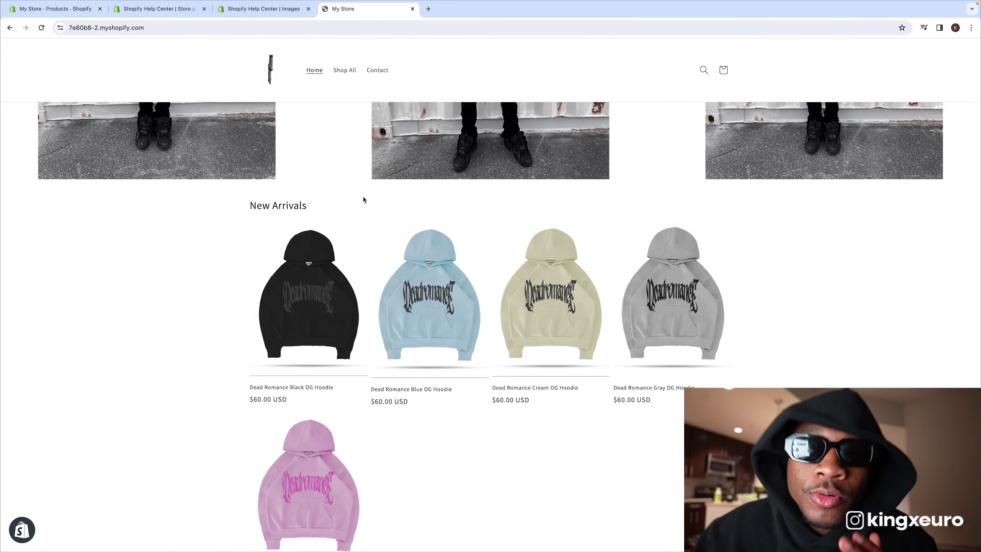
{"action": "scroll", "coordinate": [364, 196], "scroll_direction": "up", "scroll_amount": 2}
{"action": "scroll", "coordinate": [365, 196], "scroll_direction": "up", "scroll_amount": 5}
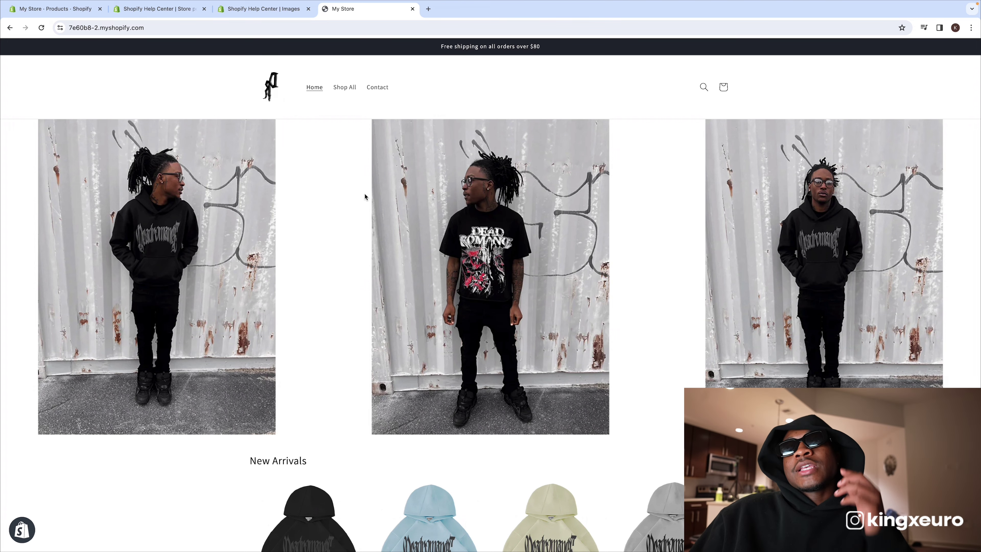
{"action": "scroll", "coordinate": [455, 187], "scroll_direction": "down", "scroll_amount": 1}
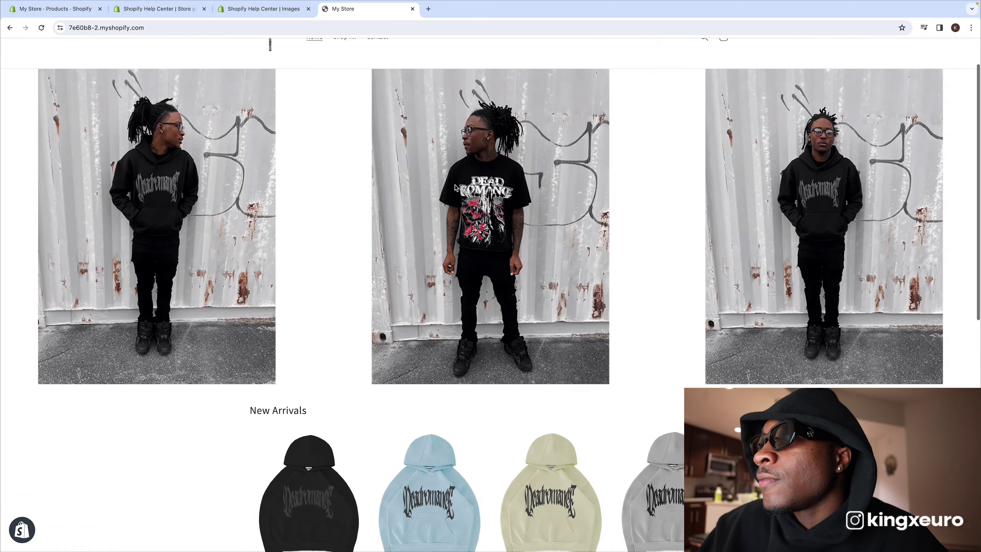
{"action": "scroll", "coordinate": [455, 188], "scroll_direction": "down", "scroll_amount": 10}
{"action": "scroll", "coordinate": [454, 186], "scroll_direction": "up", "scroll_amount": 12}
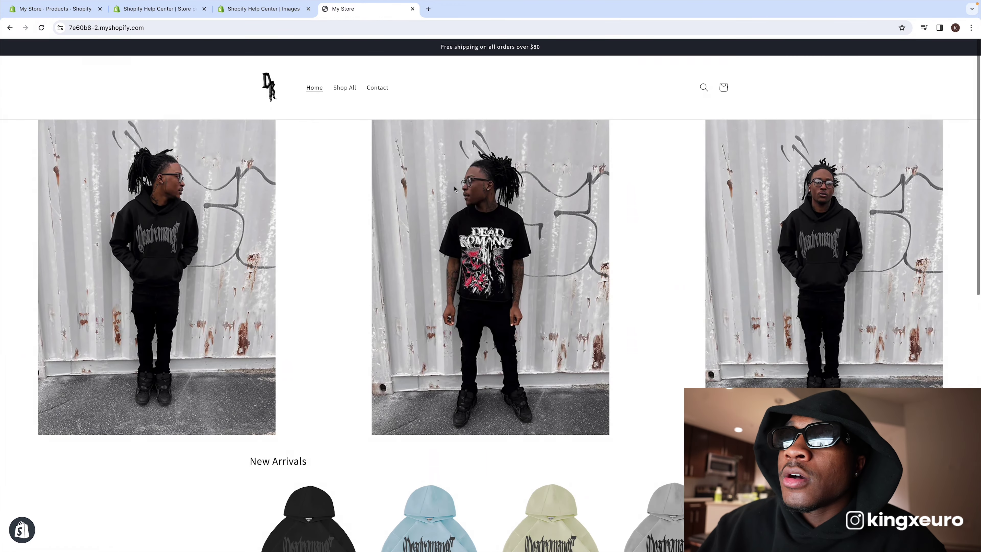